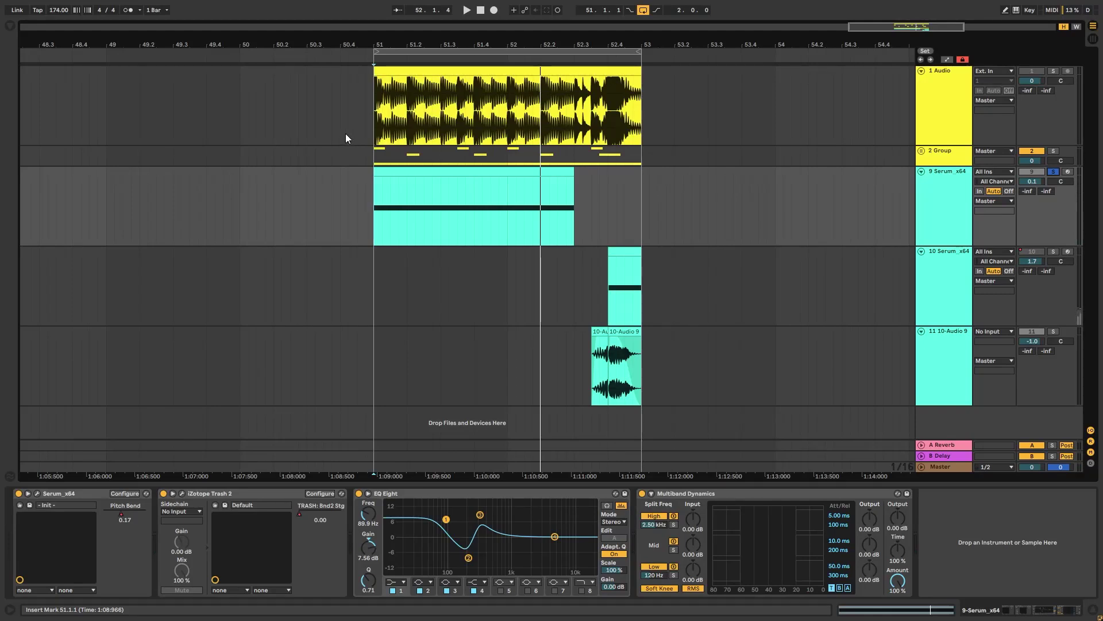
# - Play the soloed original audio loop from bar 51, and play the recreation tracks for comparison
pyautogui.click(370, 116)
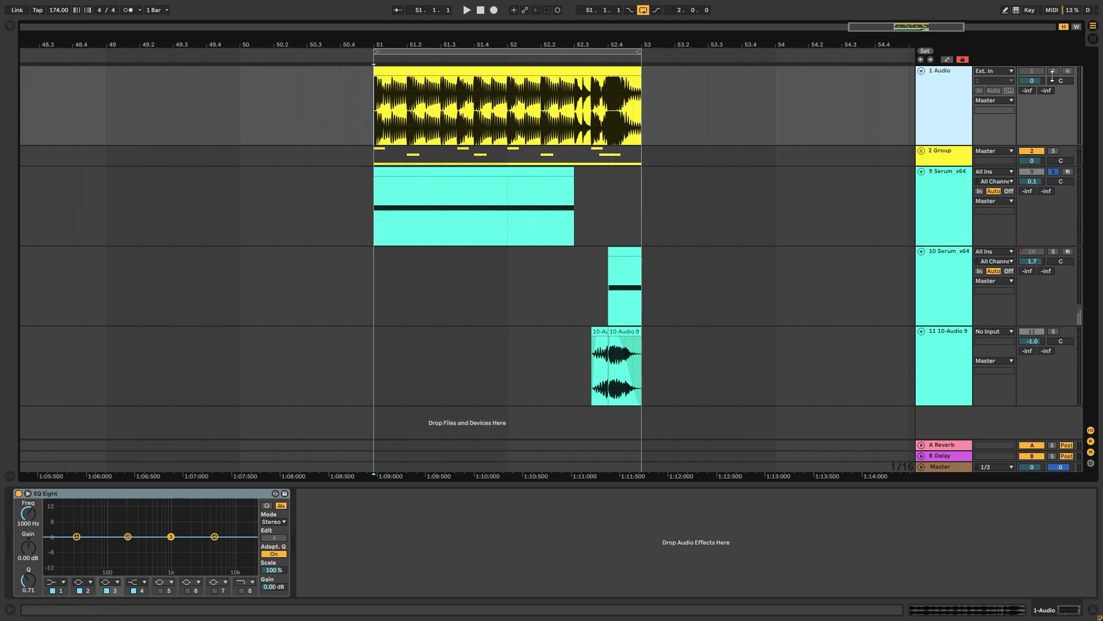
pyautogui.press('space')
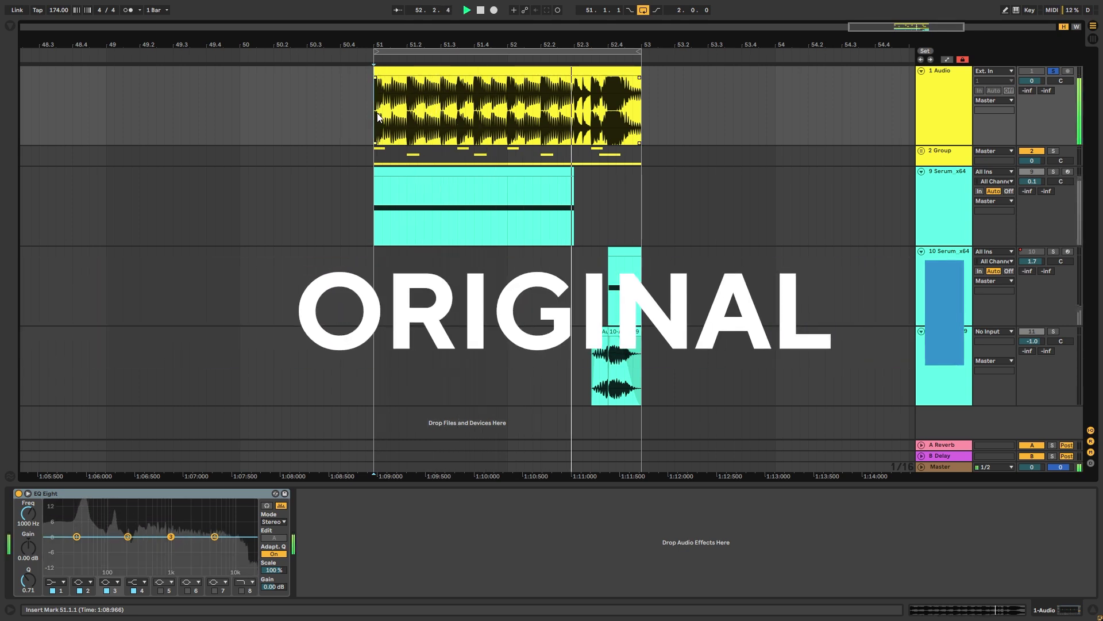
pyautogui.press('space')
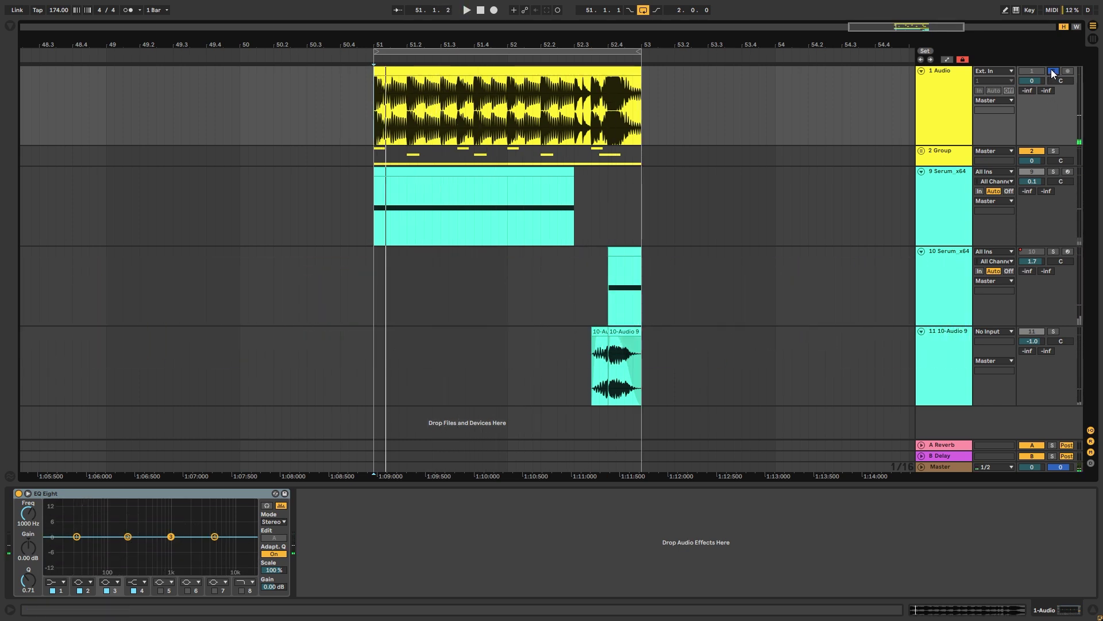
pyautogui.press('space')
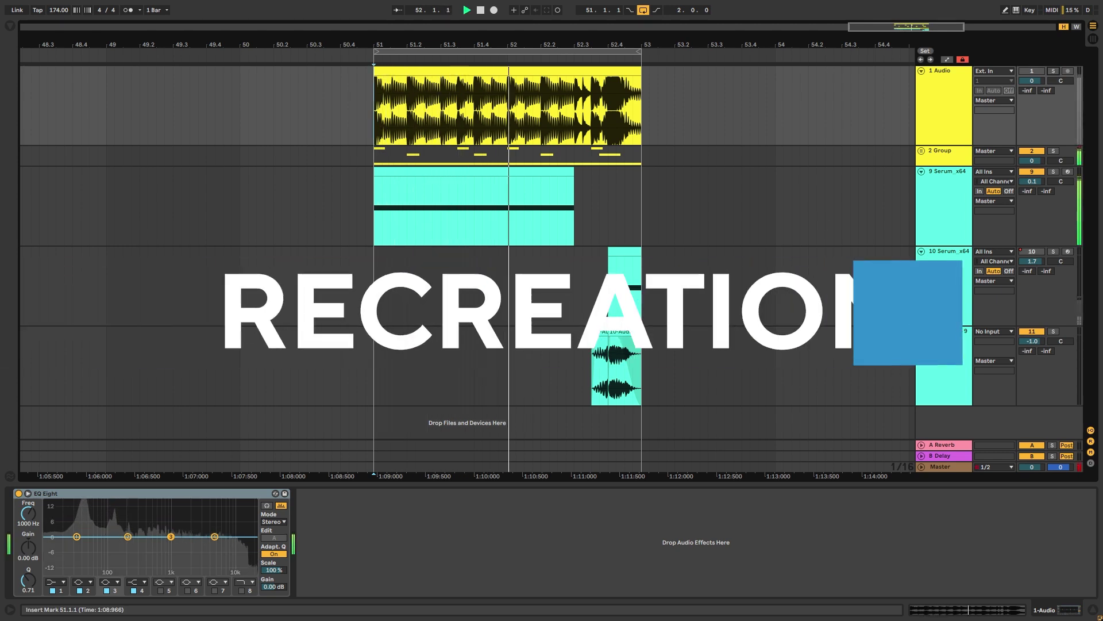
pyautogui.press('space')
pyautogui.click(600, 273)
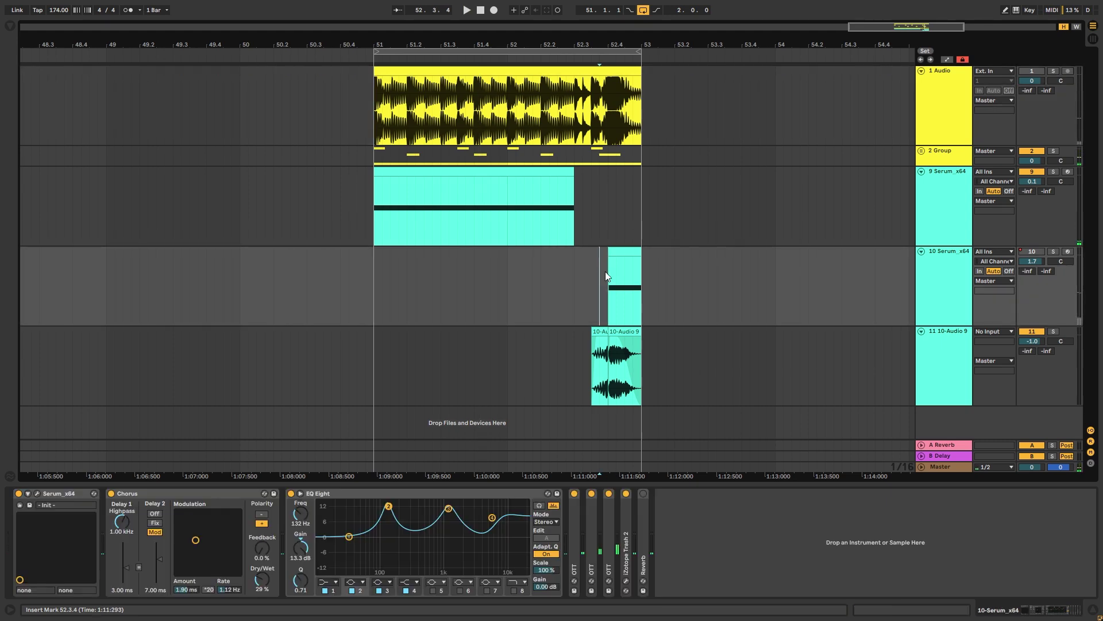
pyautogui.click(1054, 332)
pyautogui.click(370, 228)
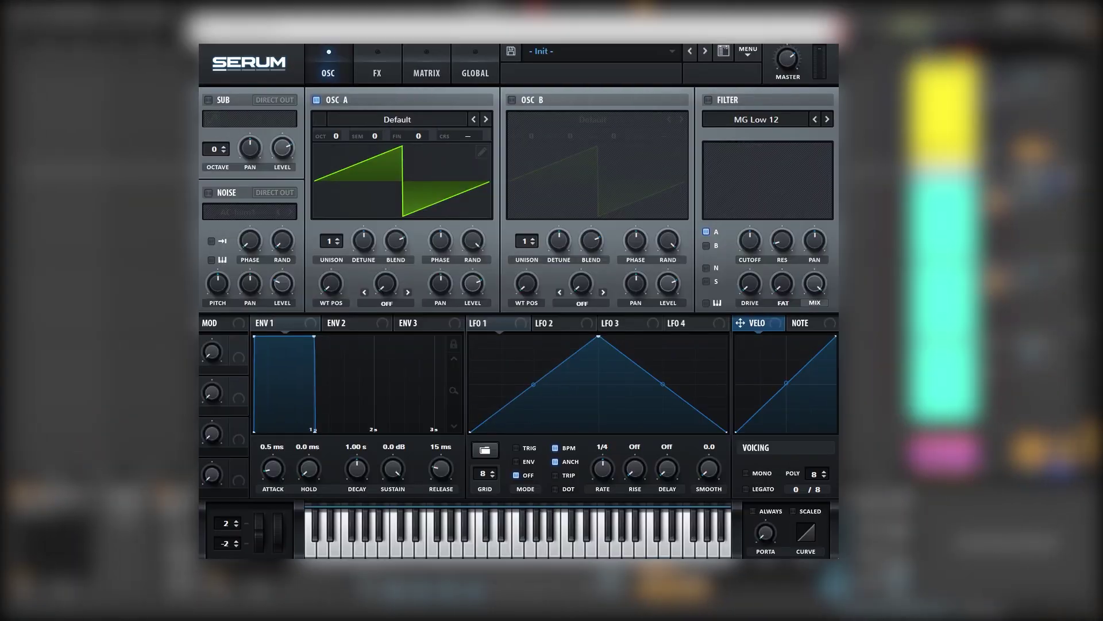
# - Turn oscillator A's wavetable into a sine wave in the table editor by keeping only the first harmonic
pyautogui.click(485, 151)
pyautogui.moveTo(246, 125); pyautogui.dragTo(238, 62)
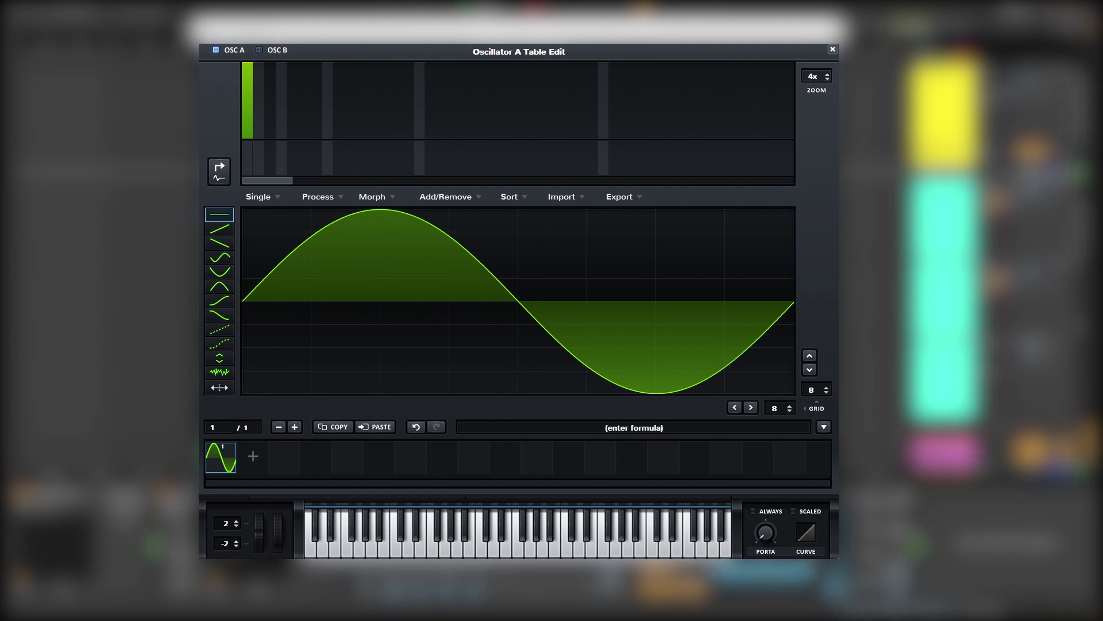
pyautogui.click(833, 50)
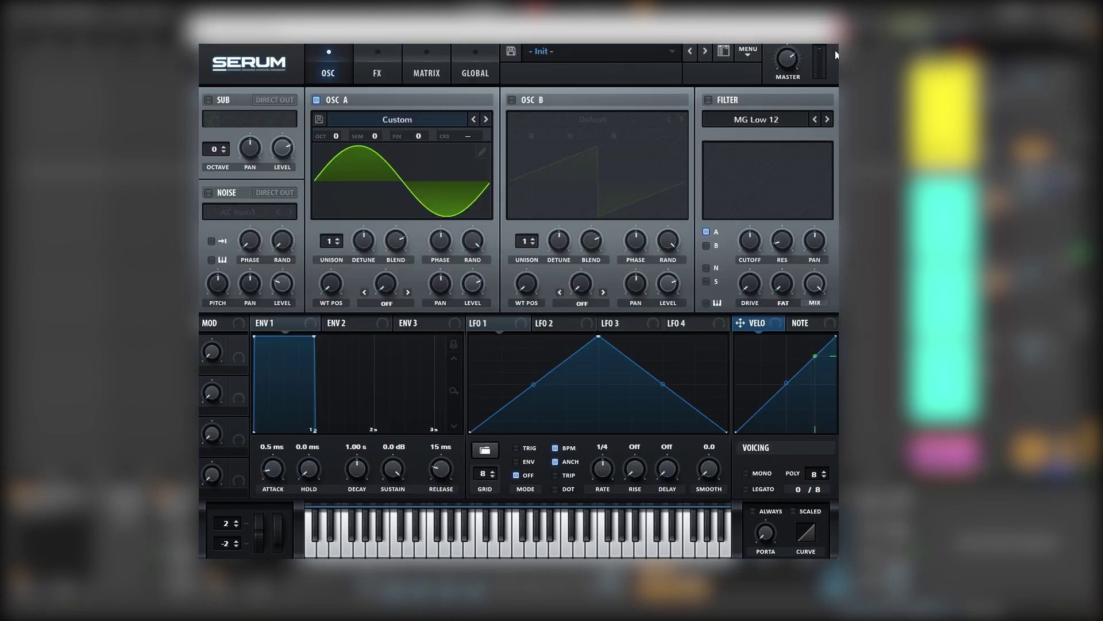
# - Modulate oscillator A's fine pitch with LFO 1, set the LFO rate to 1/8 and audition it
pyautogui.moveTo(518, 326); pyautogui.dragTo(465, 201)
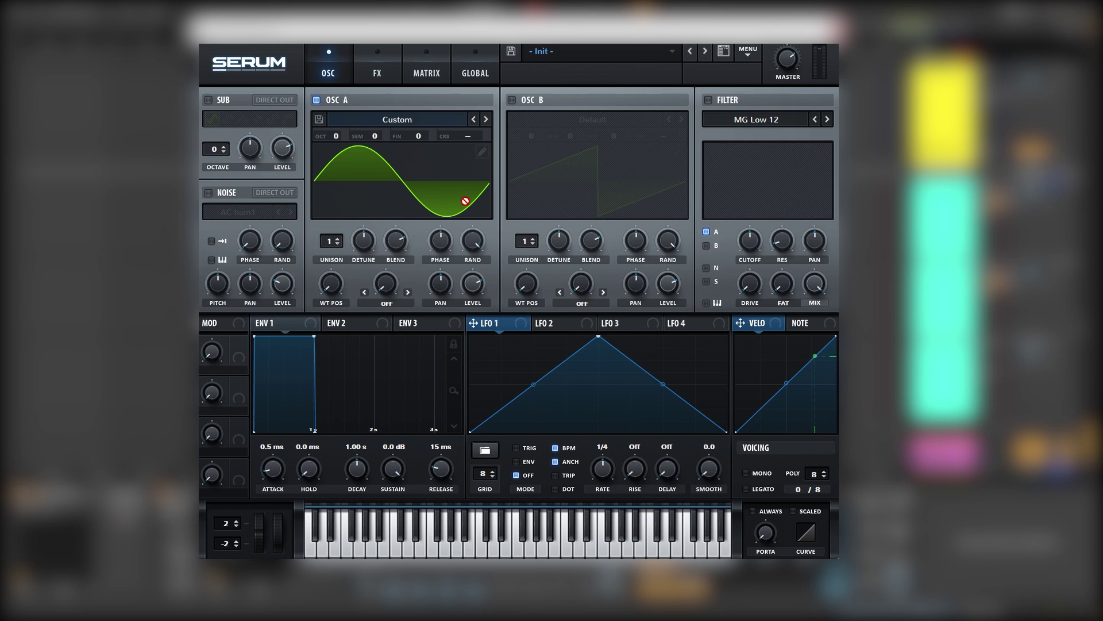
pyautogui.moveTo(419, 134); pyautogui.dragTo(418, 134)
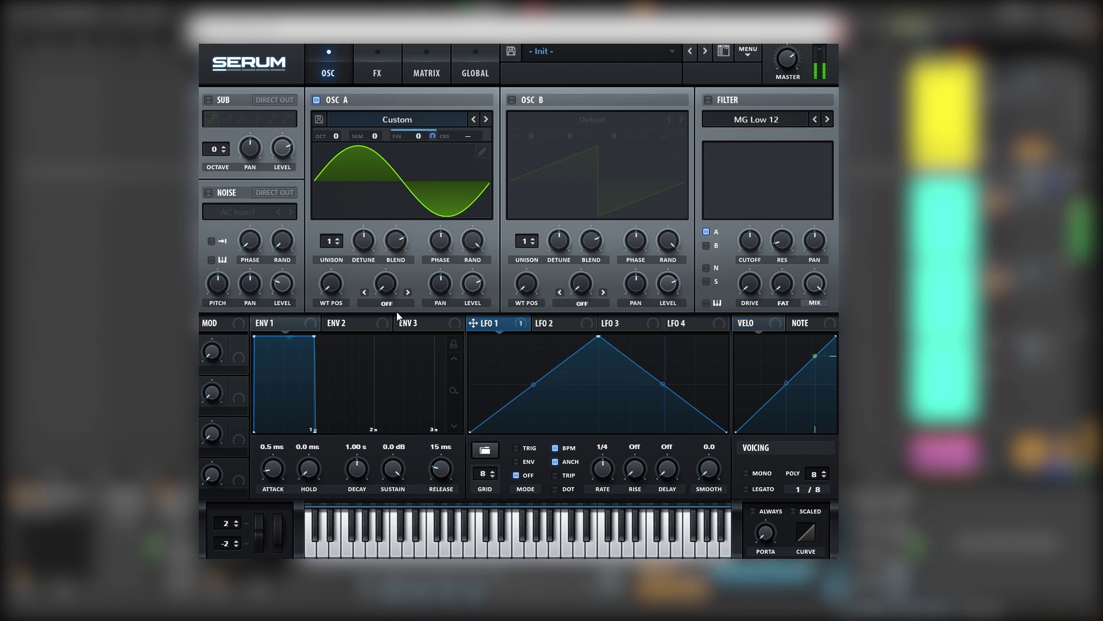
pyautogui.moveTo(609, 470); pyautogui.dragTo(609, 458)
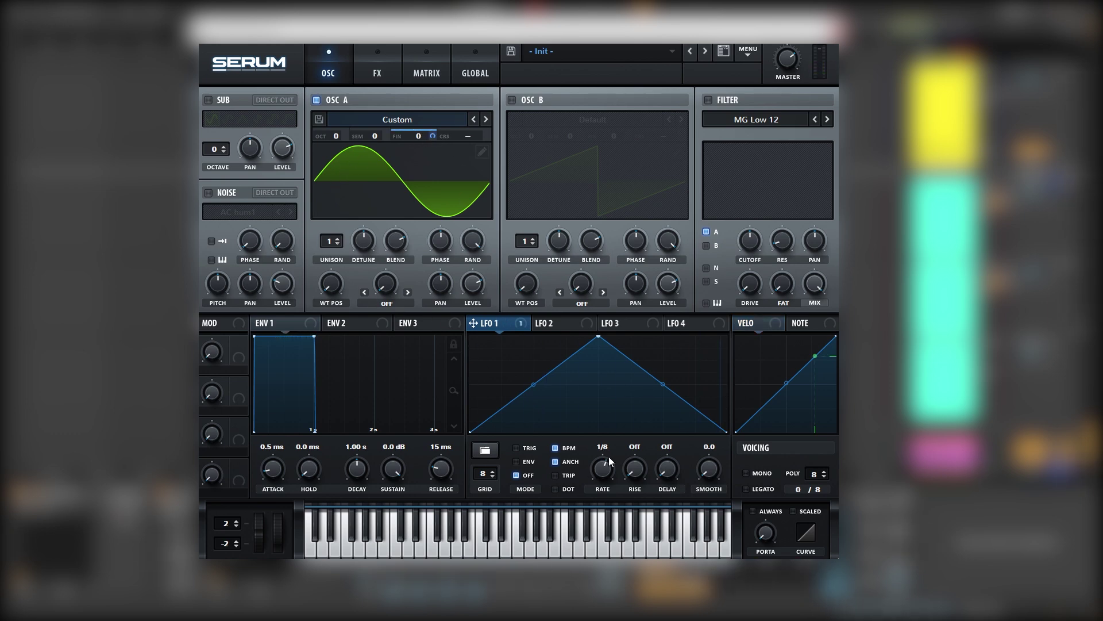
pyautogui.press('space')
# - Add harmonics in bins 3 and 5 of oscillator A's wavetable, with bin 5 lower than bin 3
pyautogui.click(482, 152)
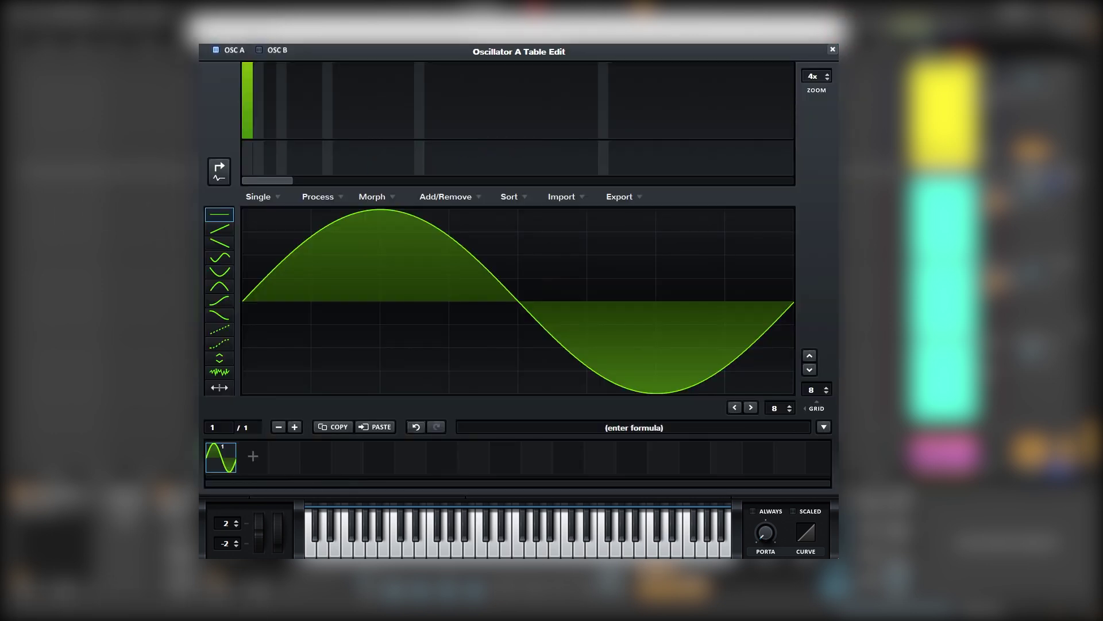
pyautogui.moveTo(270, 121)
pyautogui.mouseDown()
pyautogui.moveTo(273, 101)
pyautogui.moveTo(293, 116)
pyautogui.mouseUp()
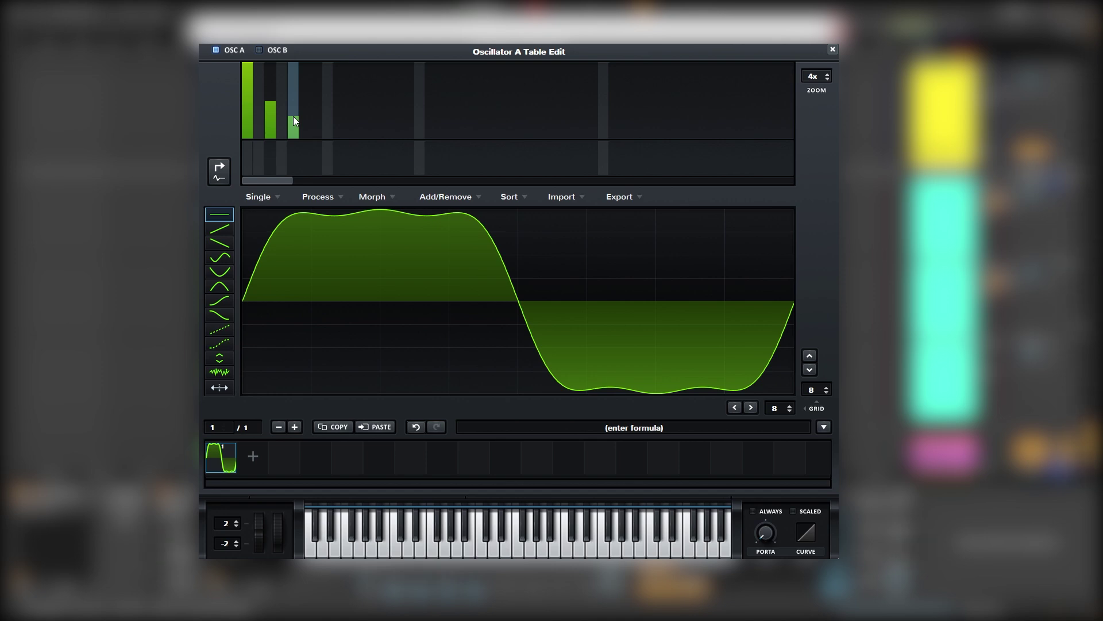
# - Try different phases for harmonic bins 3 and 5 of oscillator A's wavetable, and reset them
pyautogui.click(293, 160)
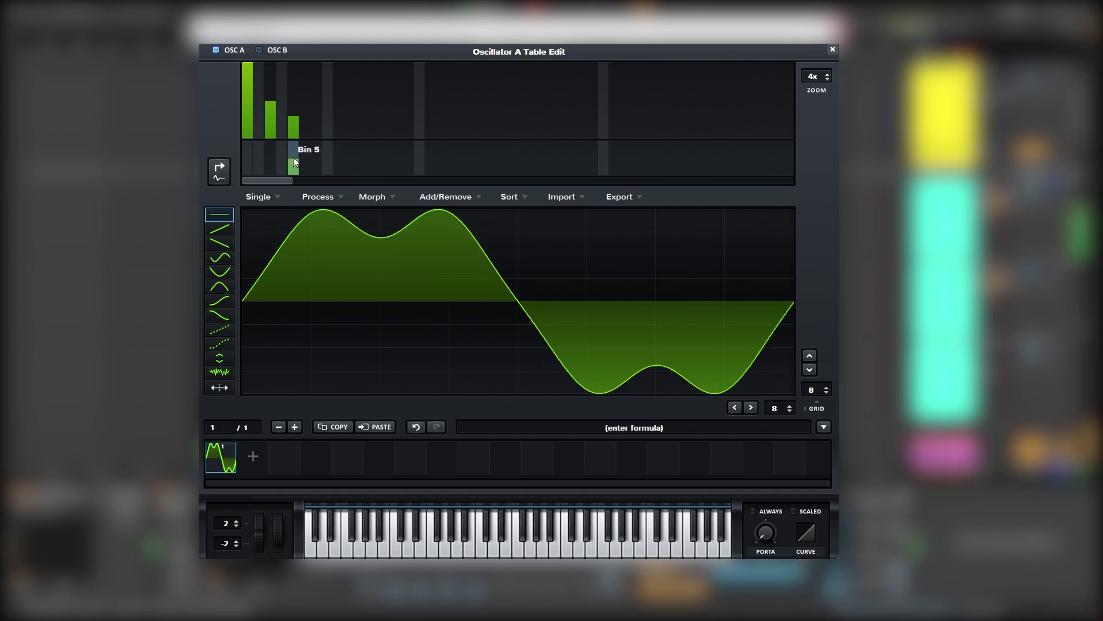
pyautogui.click(268, 159)
pyautogui.click(291, 150)
pyautogui.moveTo(267, 170)
pyautogui.mouseDown()
pyautogui.moveTo(294, 166)
pyautogui.moveTo(299, 196)
pyautogui.mouseUp()
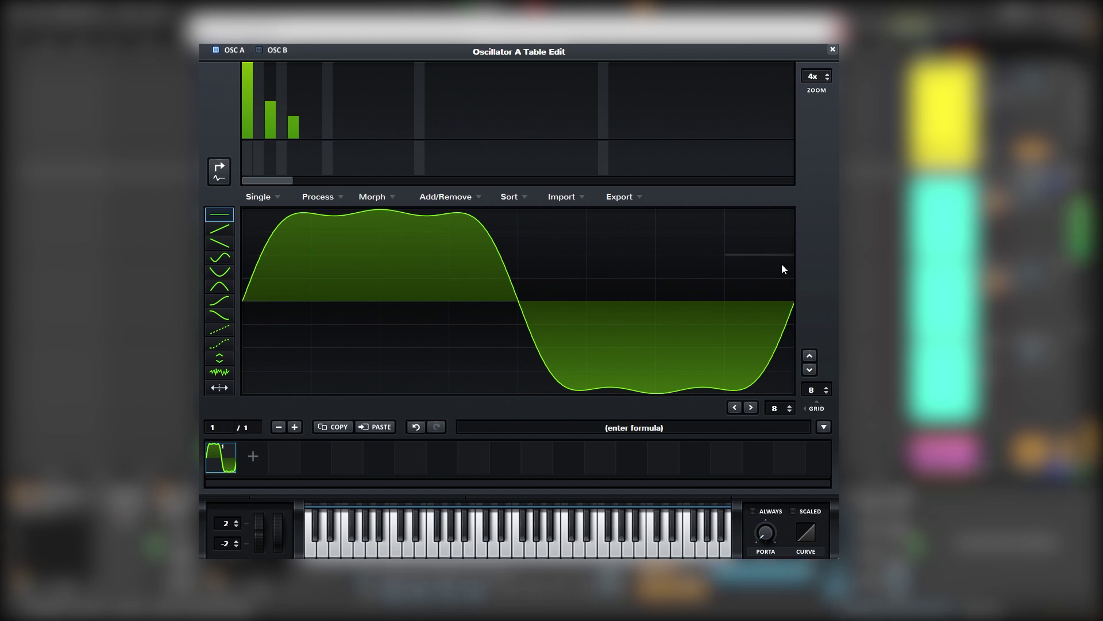
# - Modulate oscillator A's level with LFO 2, using trigger mode and a 1/8 rate, and audition it
pyautogui.click(832, 50)
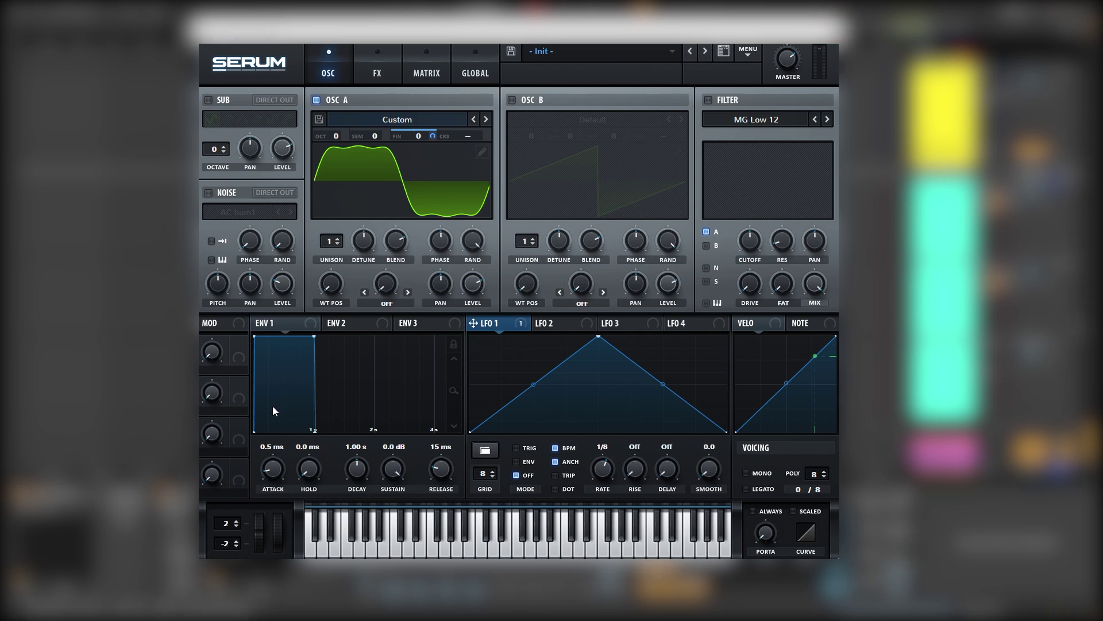
pyautogui.click(575, 324)
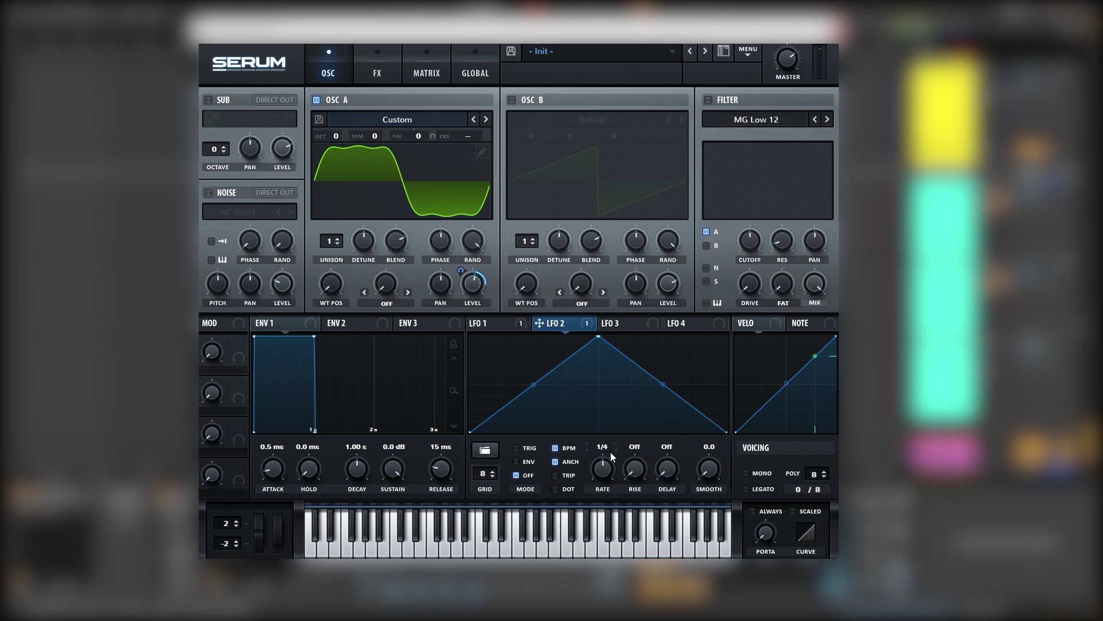
pyautogui.click(524, 451)
pyautogui.press('space')
# - Copy oscillator A with its modulations to oscillator B, and set B's level to 0% with upward LFO 2 modulation
pyautogui.click(534, 103)
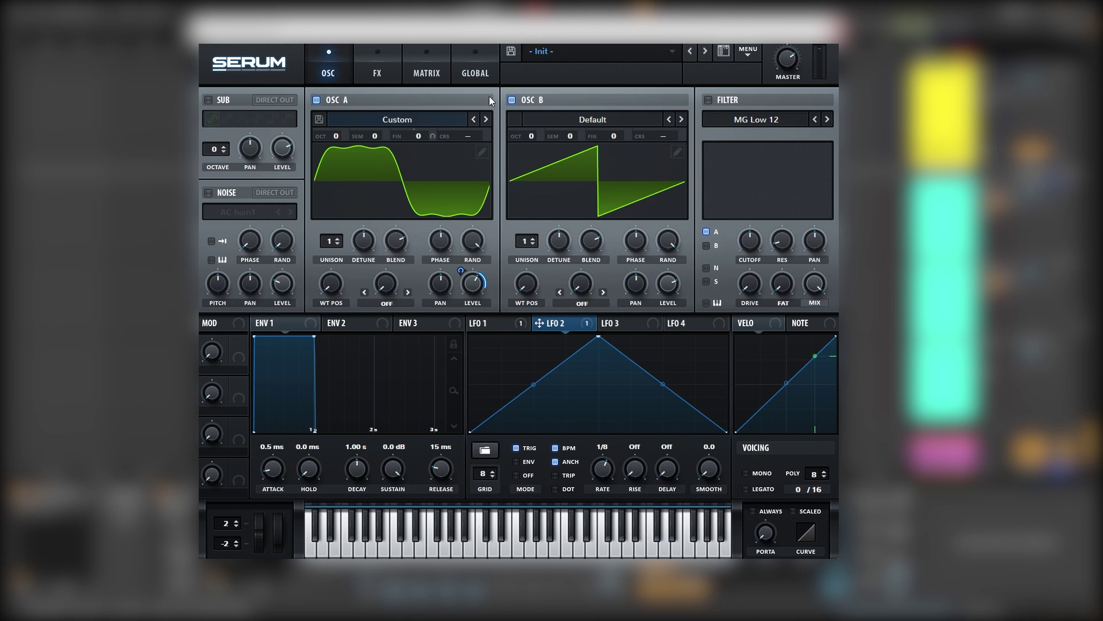
pyautogui.click(511, 101)
pyautogui.click(748, 53)
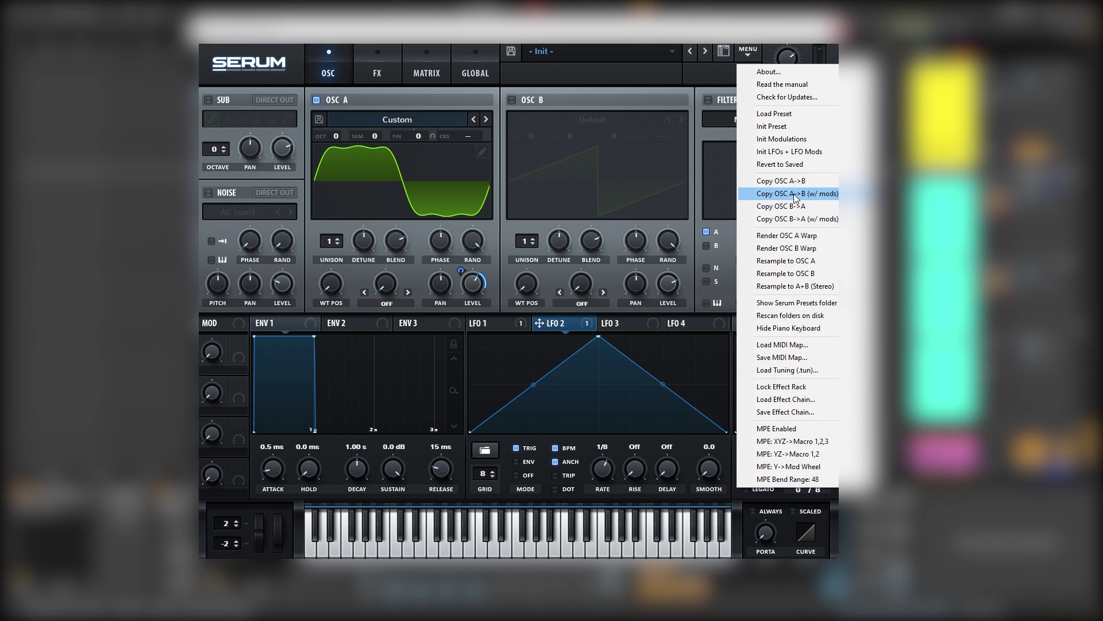
pyautogui.click(836, 194)
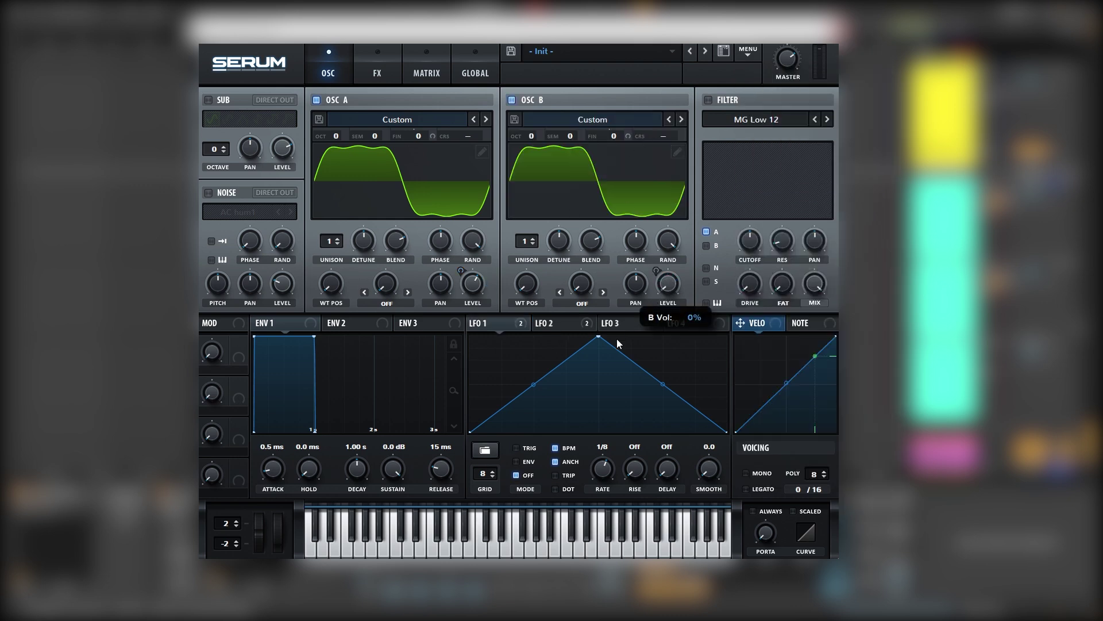
pyautogui.moveTo(568, 322); pyautogui.dragTo(659, 275)
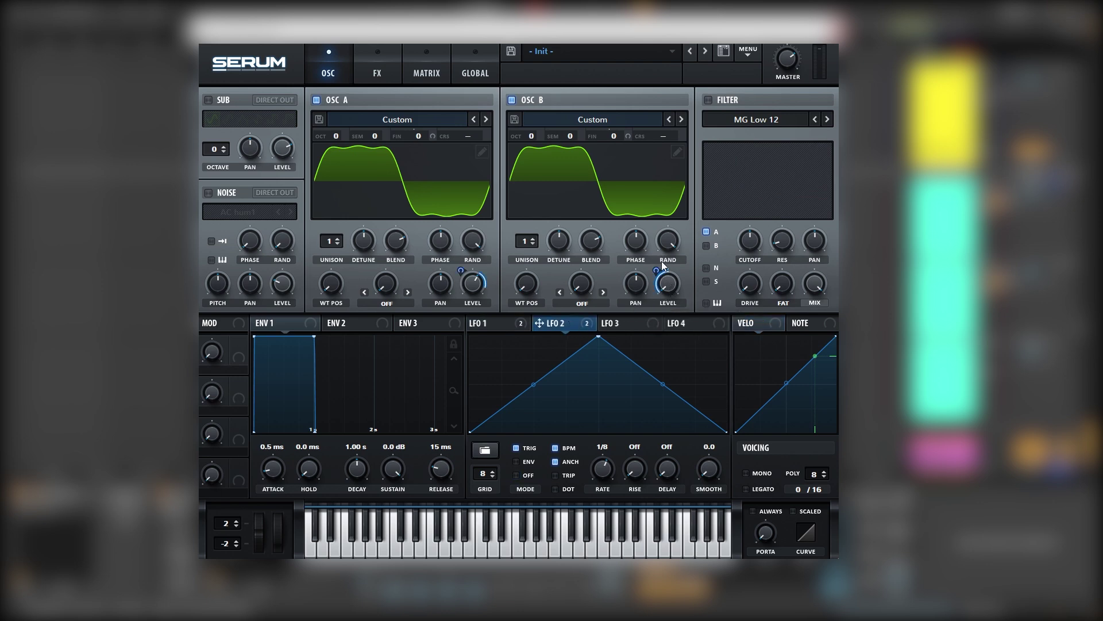
# - Switch off oscillator A, and in B's wavetable remove the first harmonic, add low bins 7 and 9, and lower bin 3
pyautogui.click(316, 100)
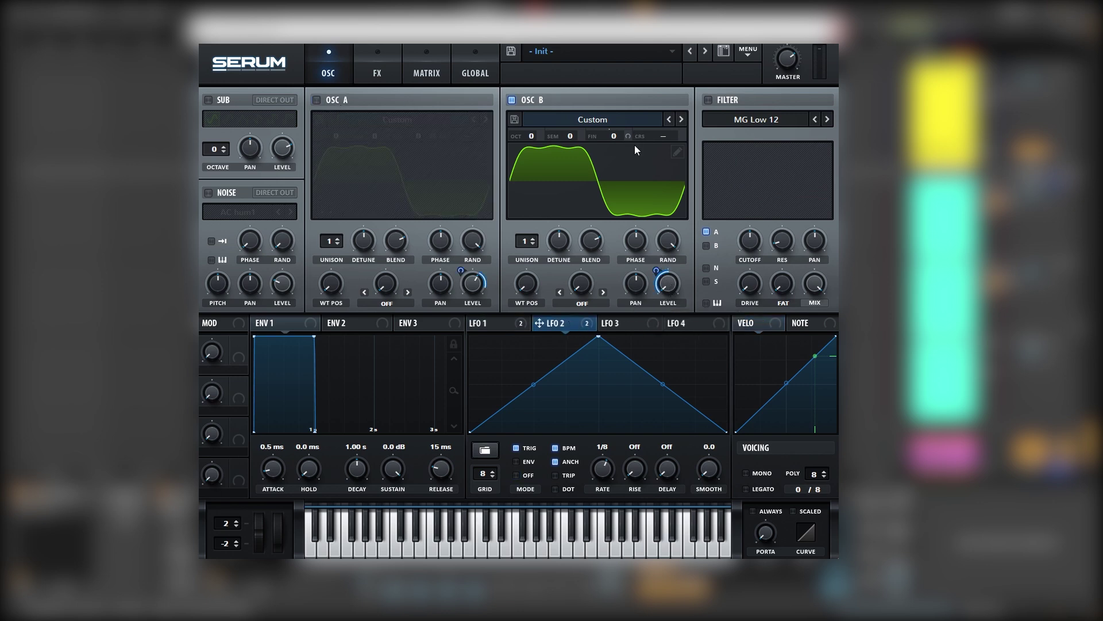
pyautogui.click(678, 151)
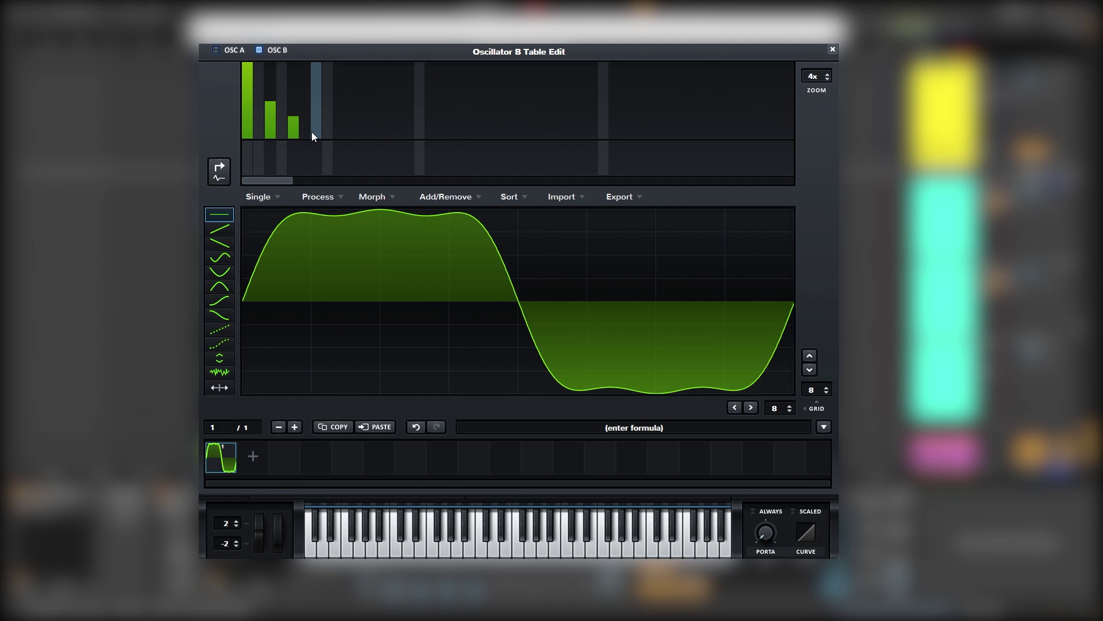
pyautogui.moveTo(244, 104); pyautogui.dragTo(249, 153)
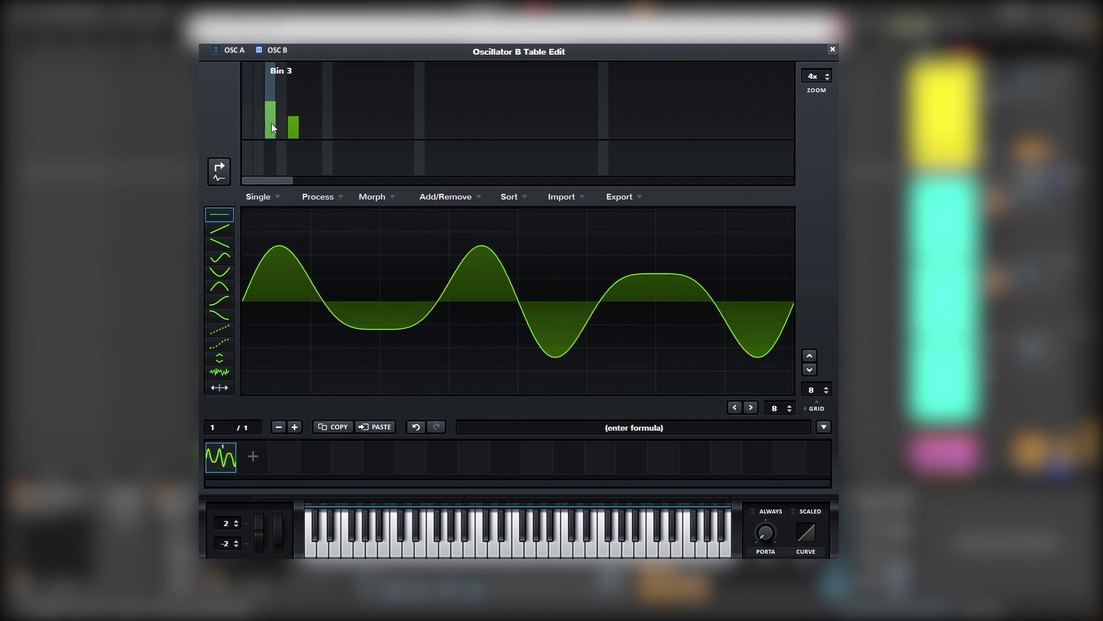
pyautogui.click(317, 127)
pyautogui.click(341, 127)
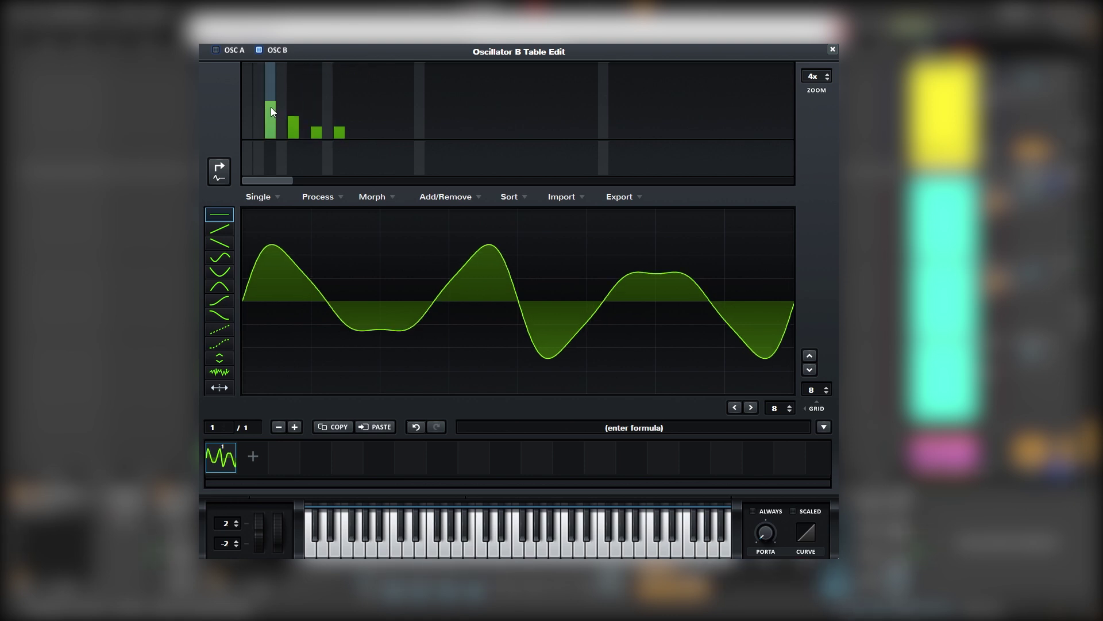
pyautogui.moveTo(271, 107); pyautogui.dragTo(275, 122)
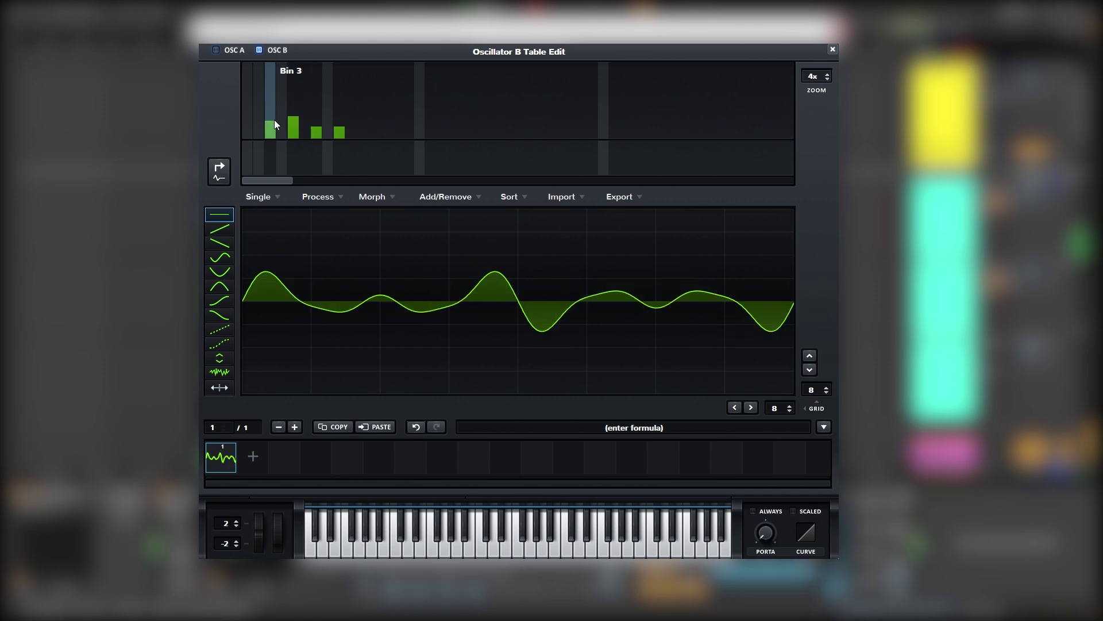
pyautogui.click(832, 50)
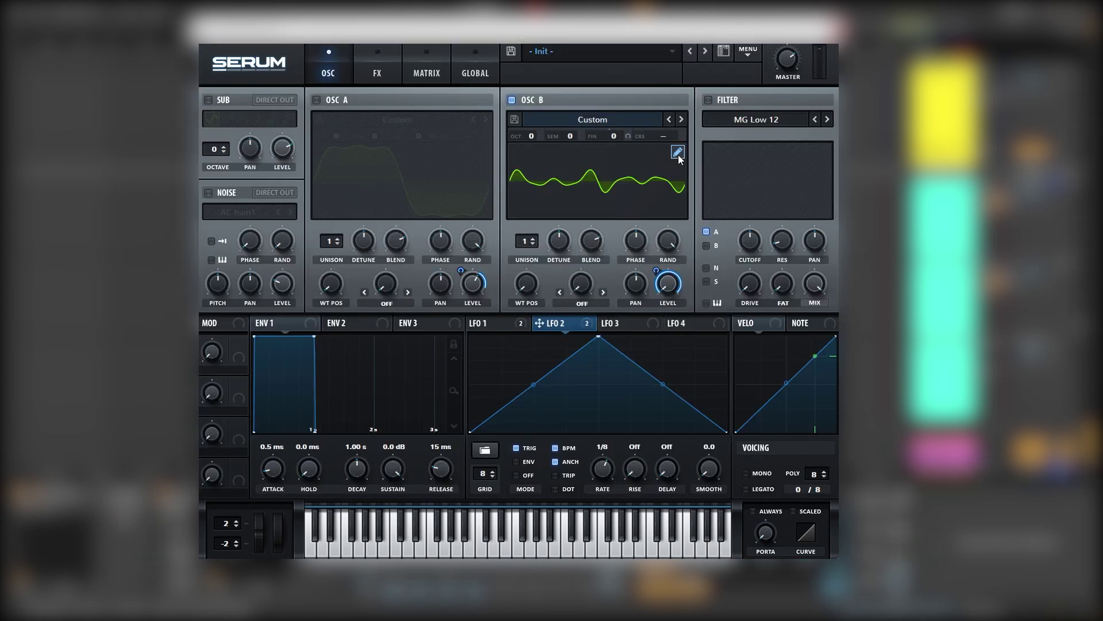
# - Raise harmonic bin 7 and slightly lower bin 3 in oscillator B's wavetable
pyautogui.click(678, 152)
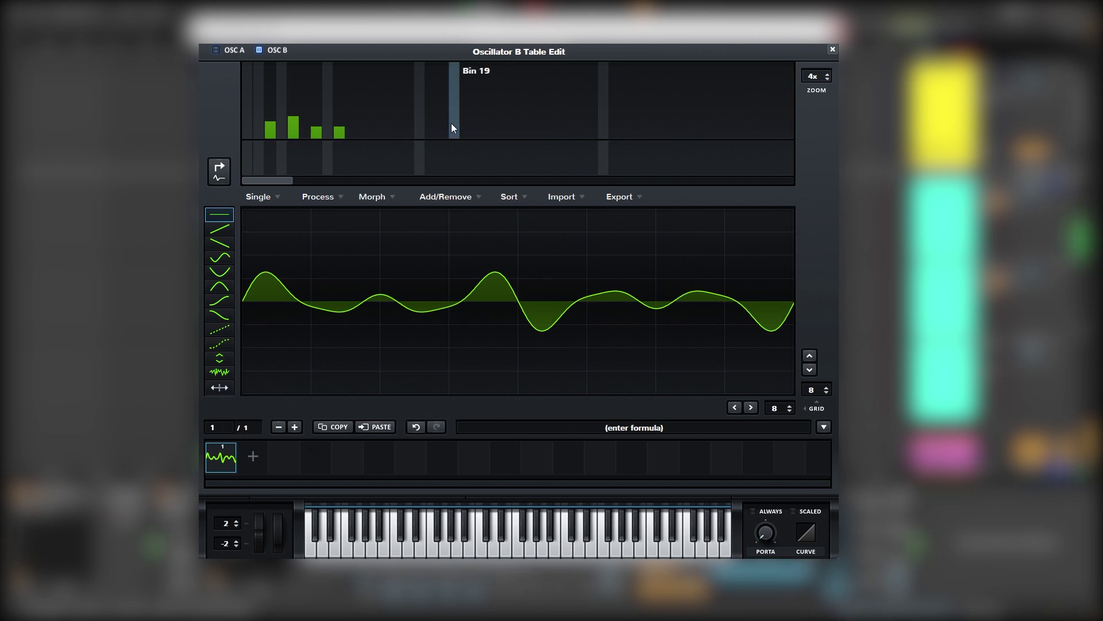
pyautogui.click(318, 123)
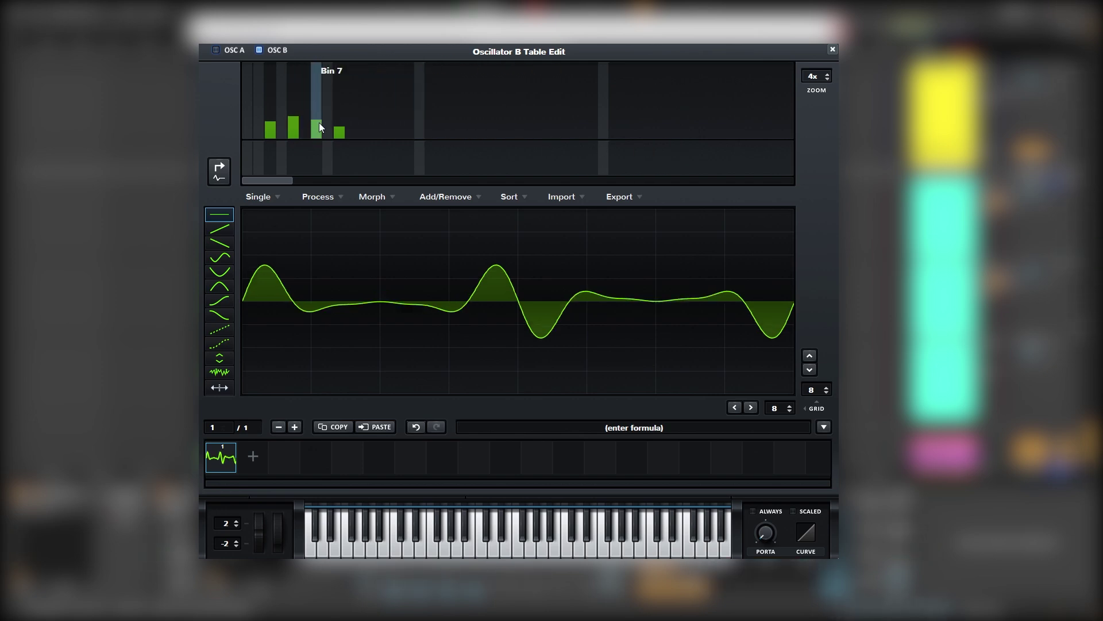
pyautogui.click(268, 124)
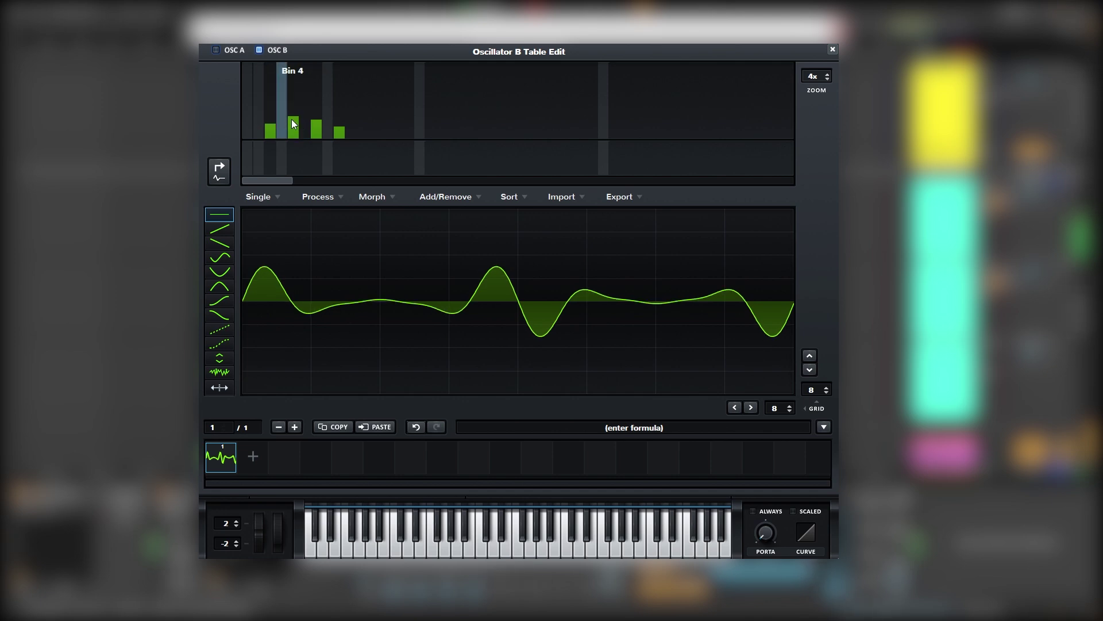
pyautogui.click(833, 50)
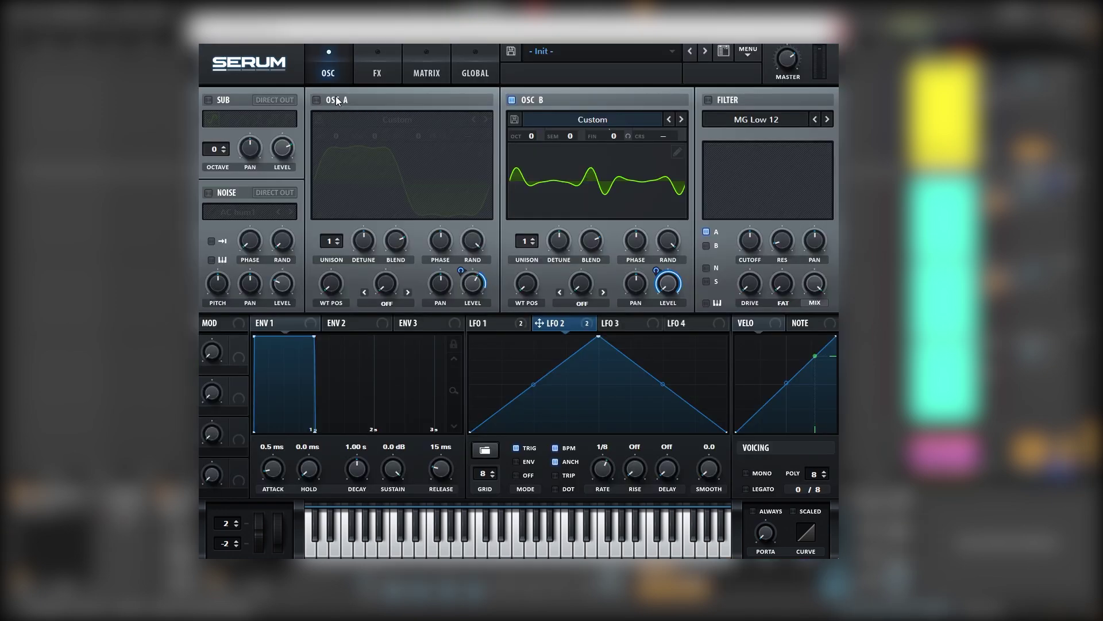
# - Switch oscillator A back on, adjust LFO 2's modulation amount on oscillator B's level, and audition the sound
pyautogui.click(337, 101)
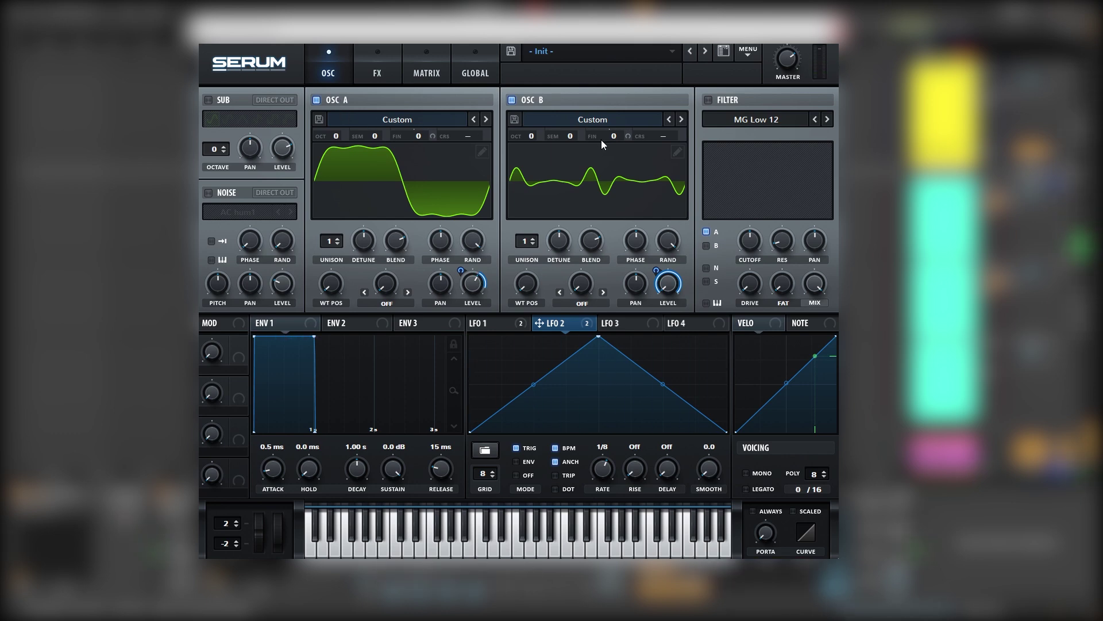
pyautogui.moveTo(657, 272)
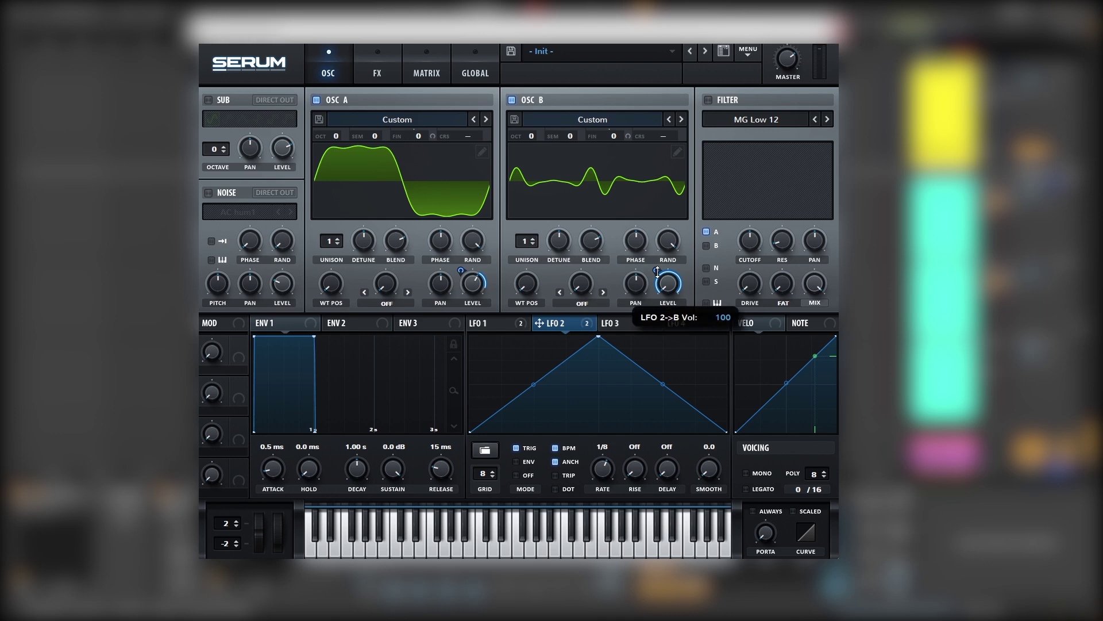
pyautogui.moveTo(657, 277)
pyautogui.mouseDown()
pyautogui.moveTo(649, 297)
pyautogui.moveTo(660, 264)
pyautogui.mouseUp()
pyautogui.press('space')
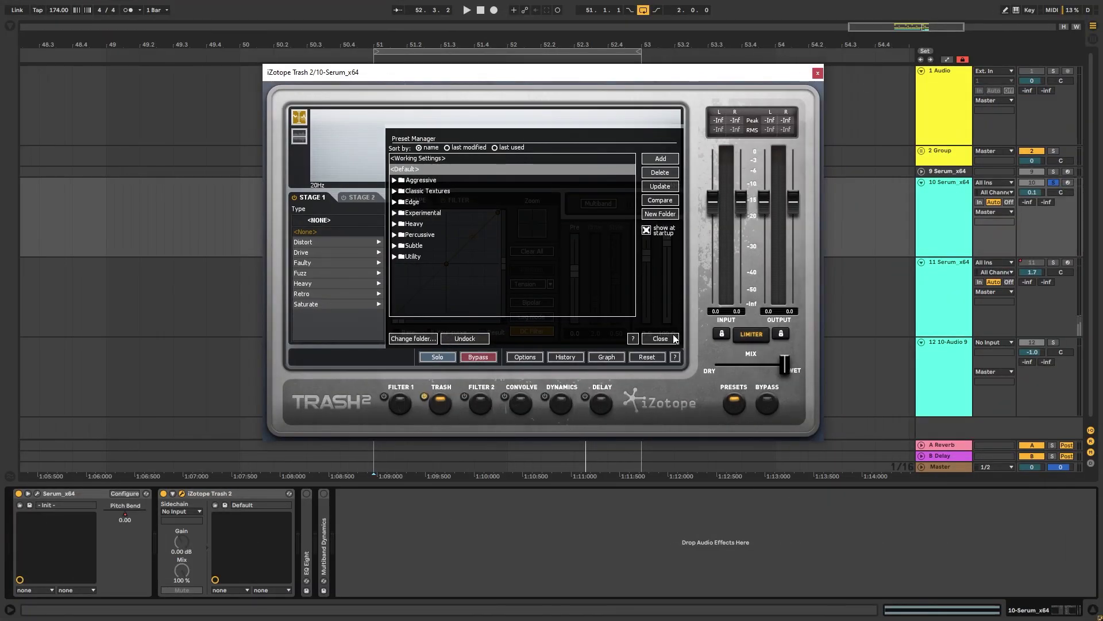
# - Dismiss the preset manager, enable multiband processing in Trash 2, move the first crossover to 200 Hz, and audition the loop
pyautogui.click(674, 338)
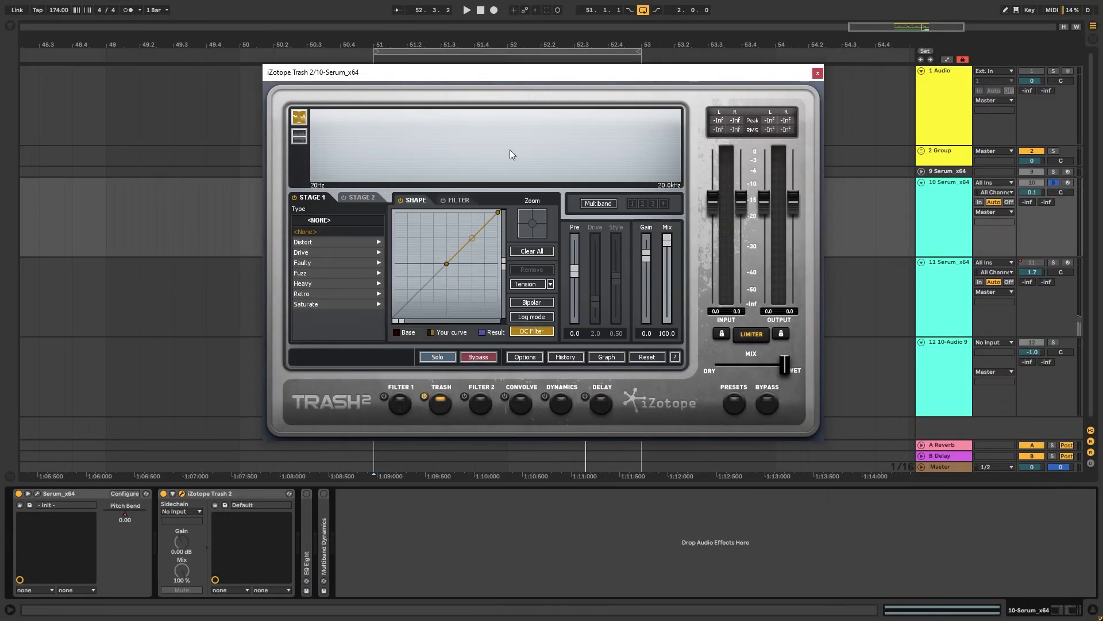
pyautogui.click(598, 203)
pyautogui.press('space')
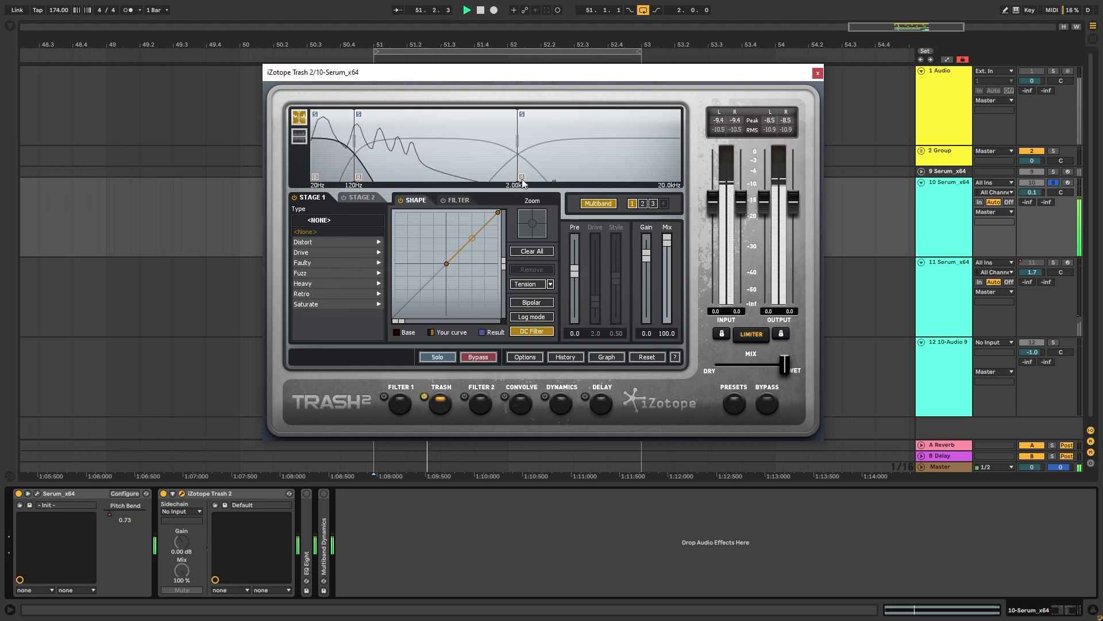
pyautogui.press('space')
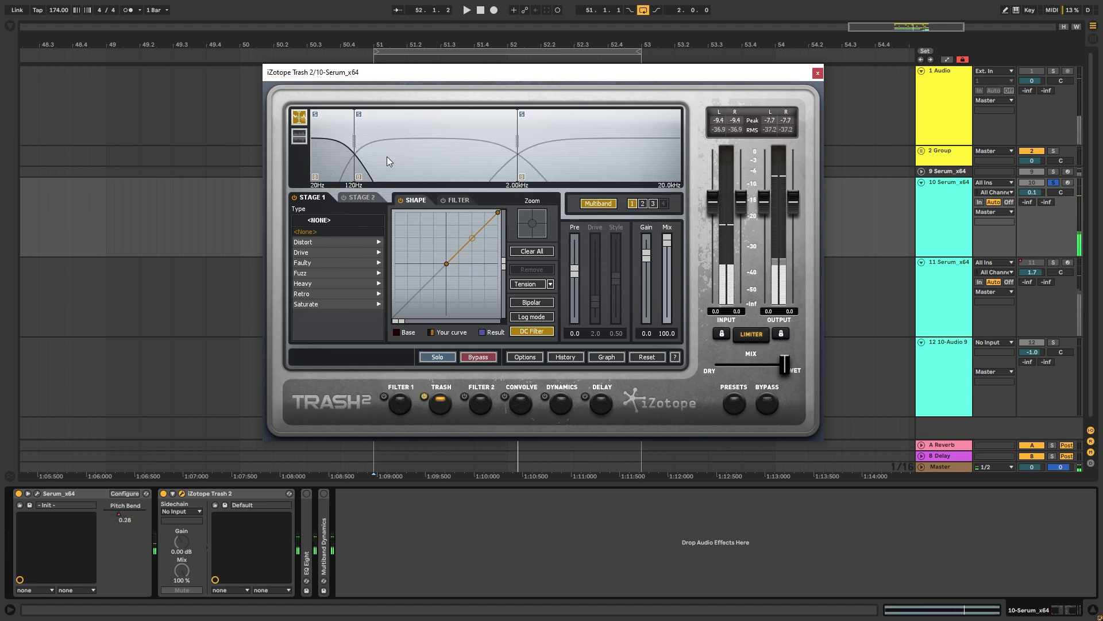
pyautogui.moveTo(355, 149); pyautogui.dragTo(377, 148)
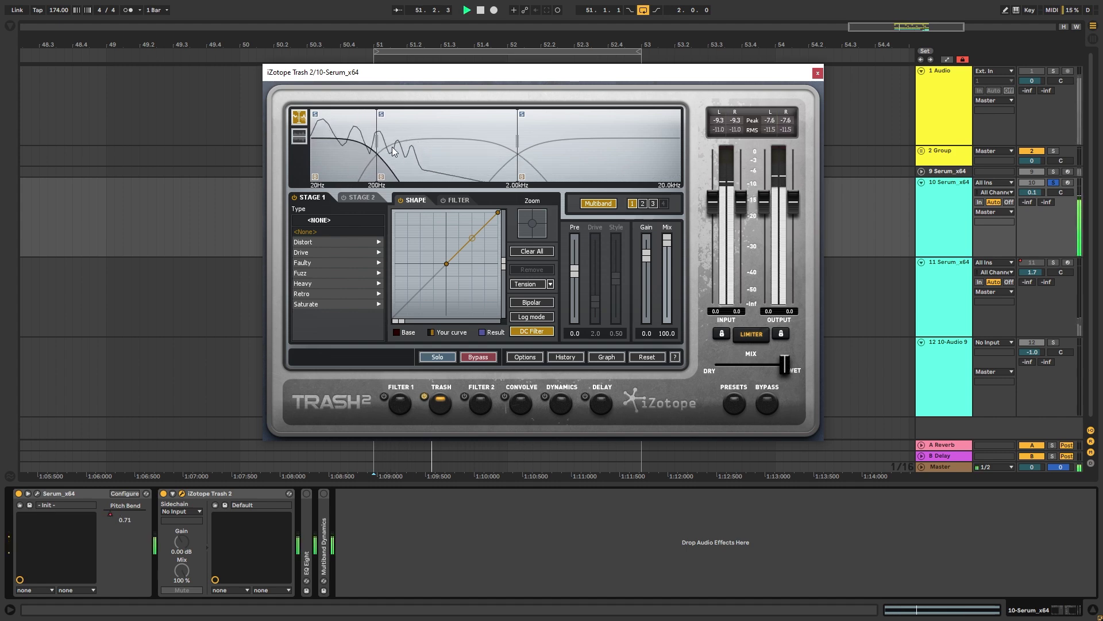
pyautogui.press('space')
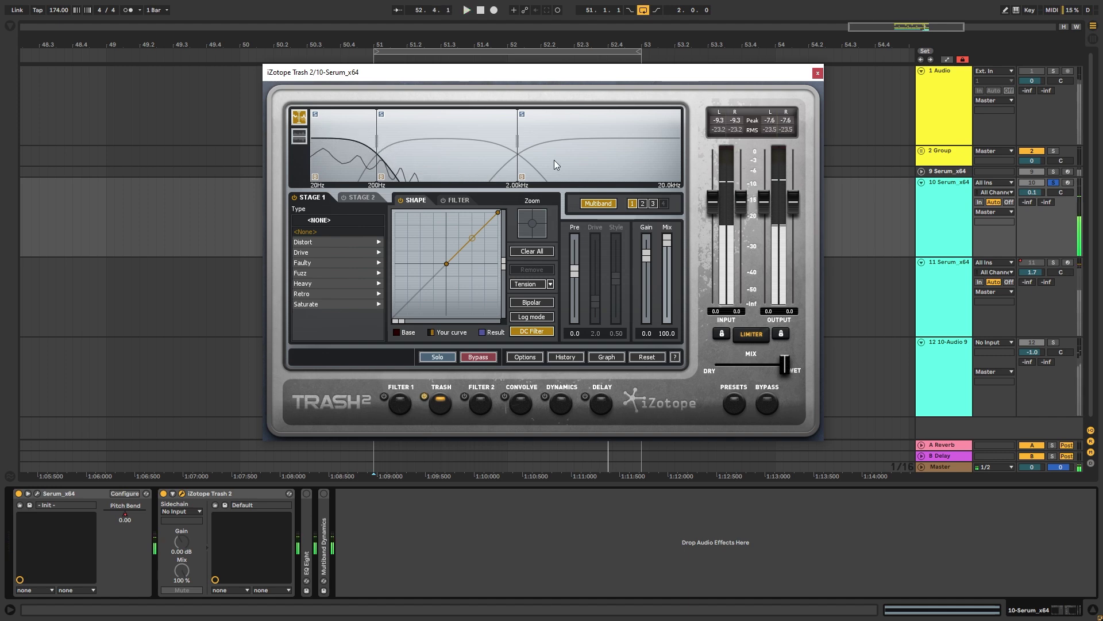
# - Remove the highest band in Trash 2, select the band above 200 Hz, and audition the result
pyautogui.rightClick(578, 157)
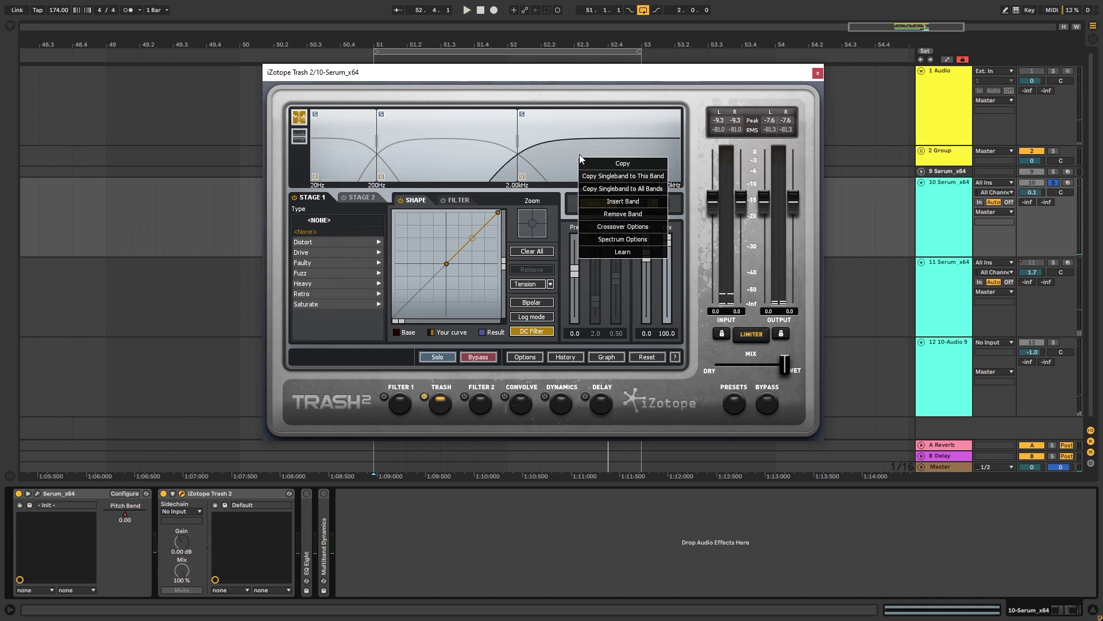
pyautogui.click(622, 214)
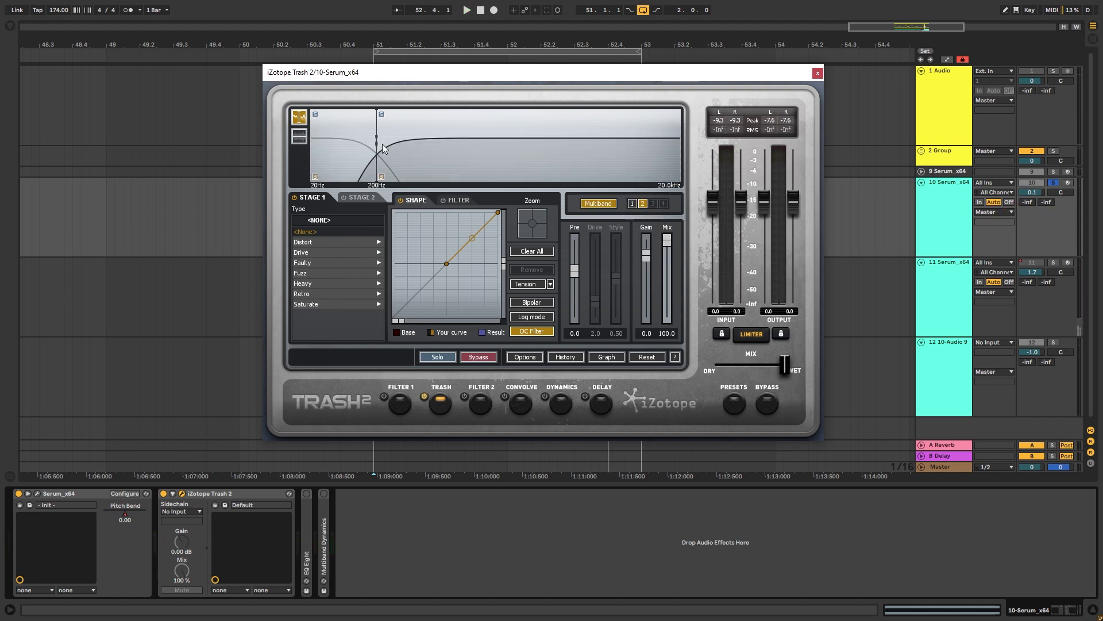
pyautogui.click(334, 143)
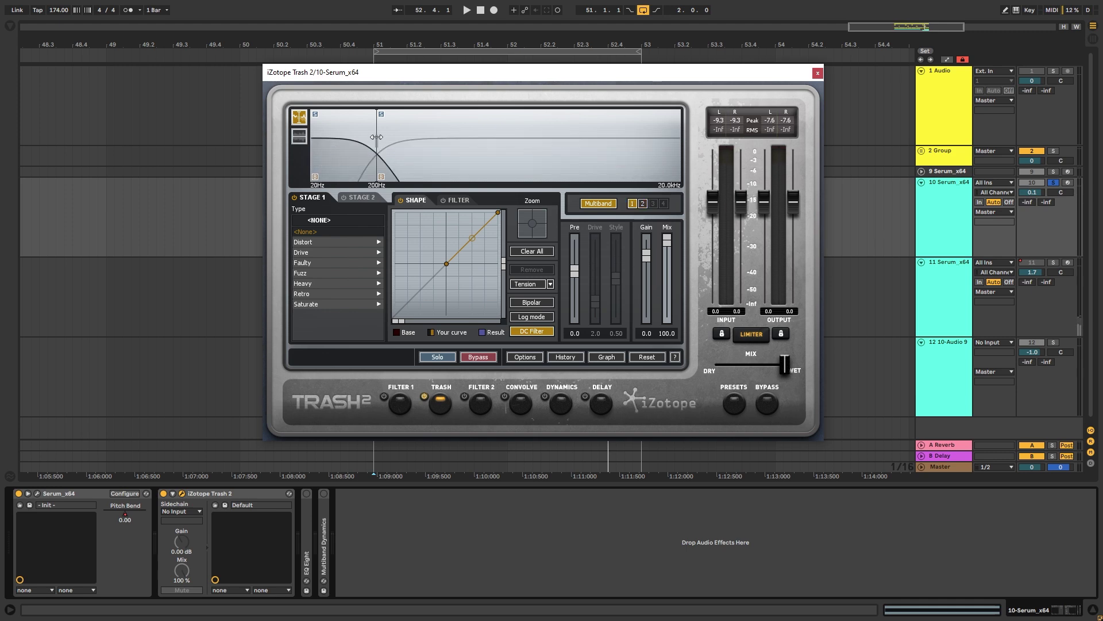
pyautogui.click(387, 155)
pyautogui.press('space')
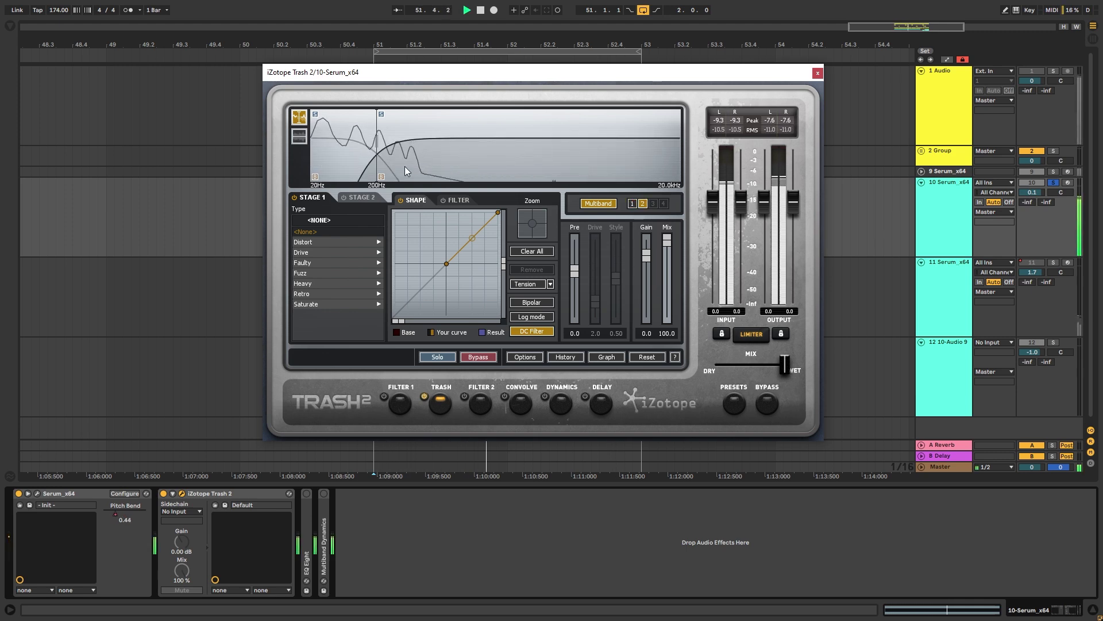
pyautogui.press('space')
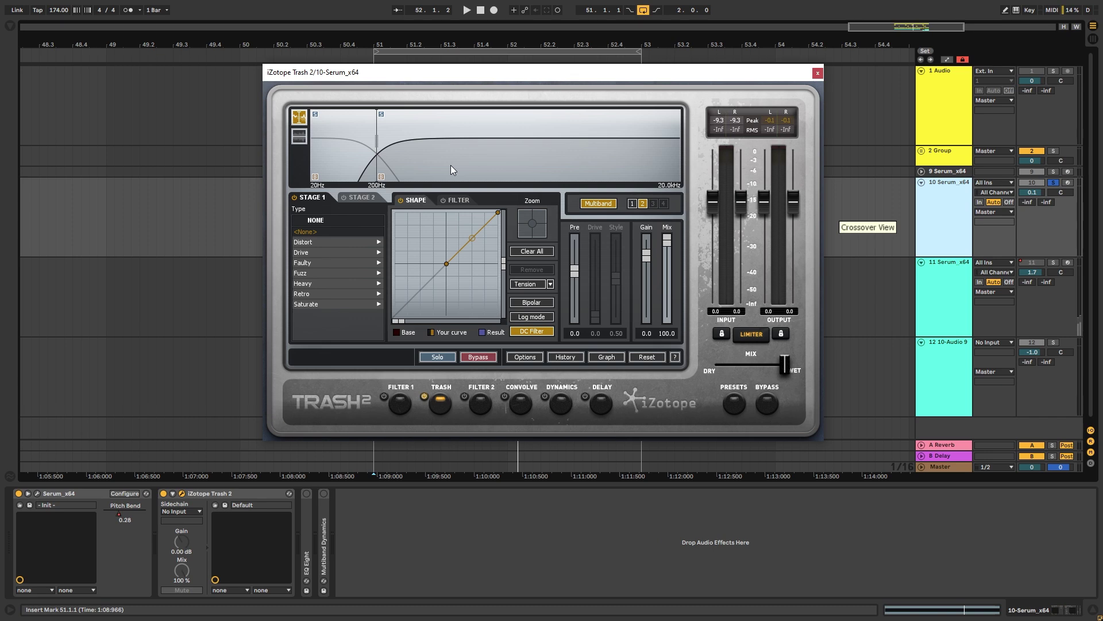
# - Apply the Crunchy Grunge drive distortion to the upper band, set its drive to 3.4, and audition it
pyautogui.click(371, 252)
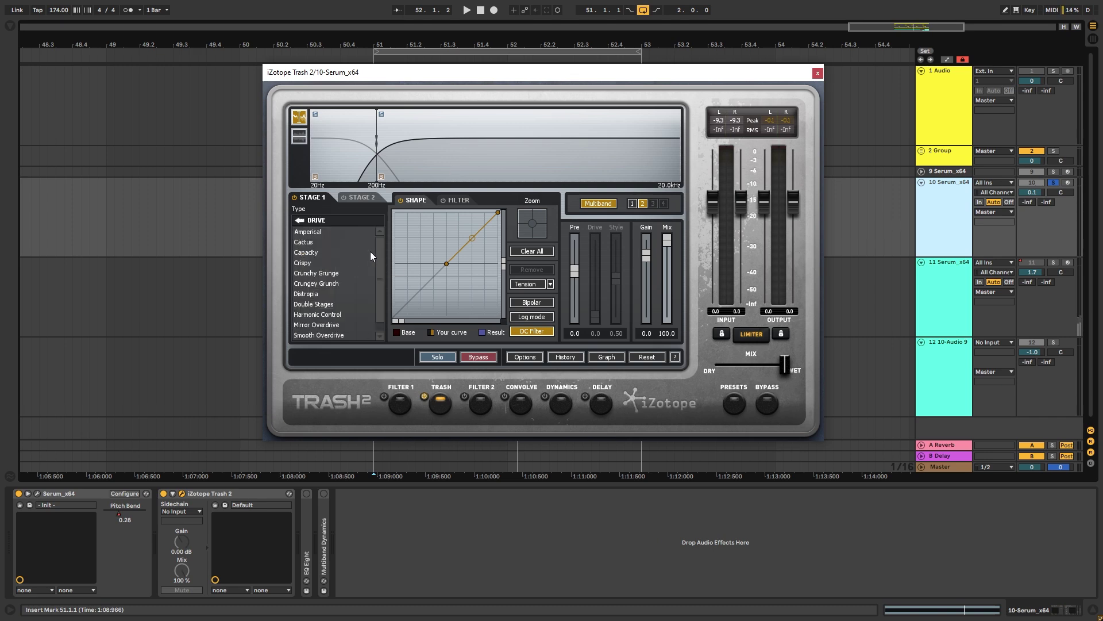
pyautogui.click(318, 273)
pyautogui.press('space')
pyautogui.moveTo(598, 243); pyautogui.dragTo(597, 290)
pyautogui.press('space')
pyautogui.press('space')
pyautogui.press('space')
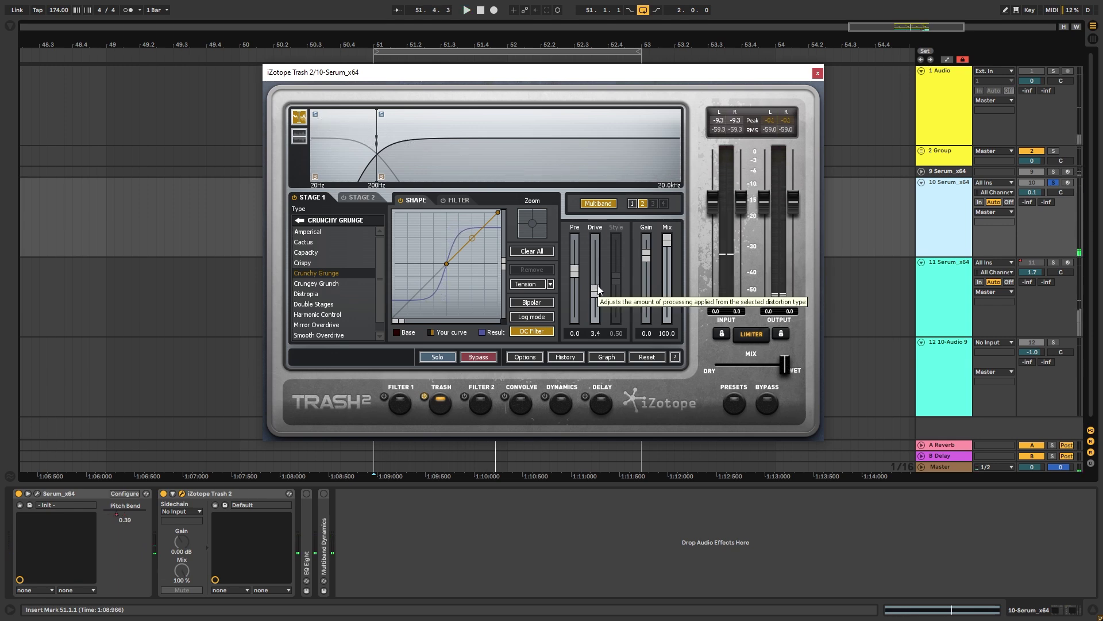
# - Automate the Trash 2 drive on track 10 with a peak at bar 51, ramping back down by about 51.4
pyautogui.click(817, 74)
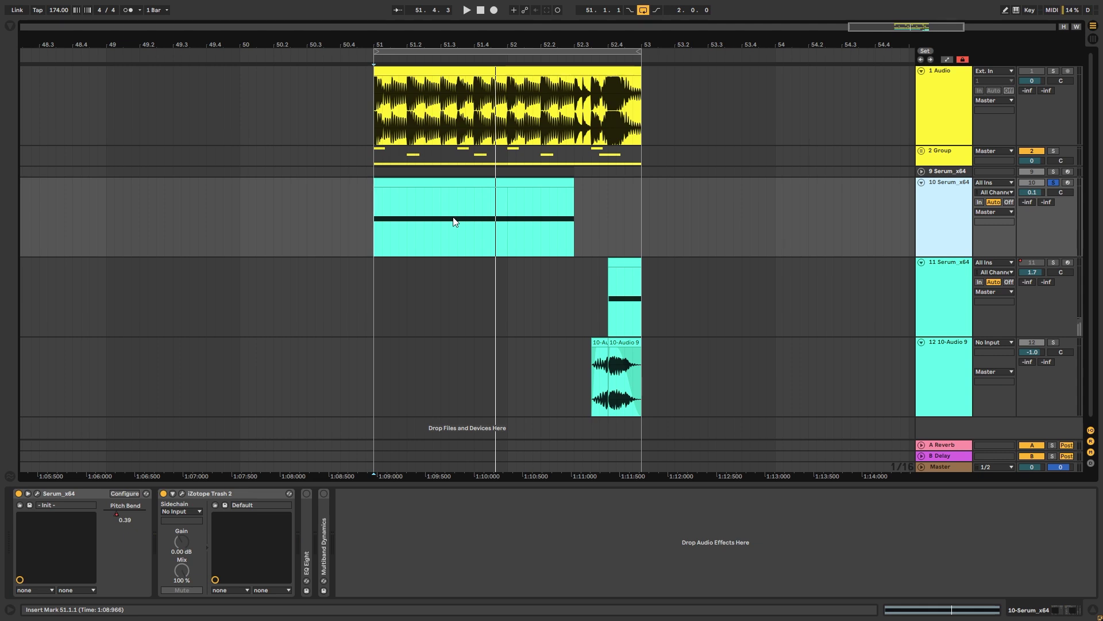
pyautogui.press('a')
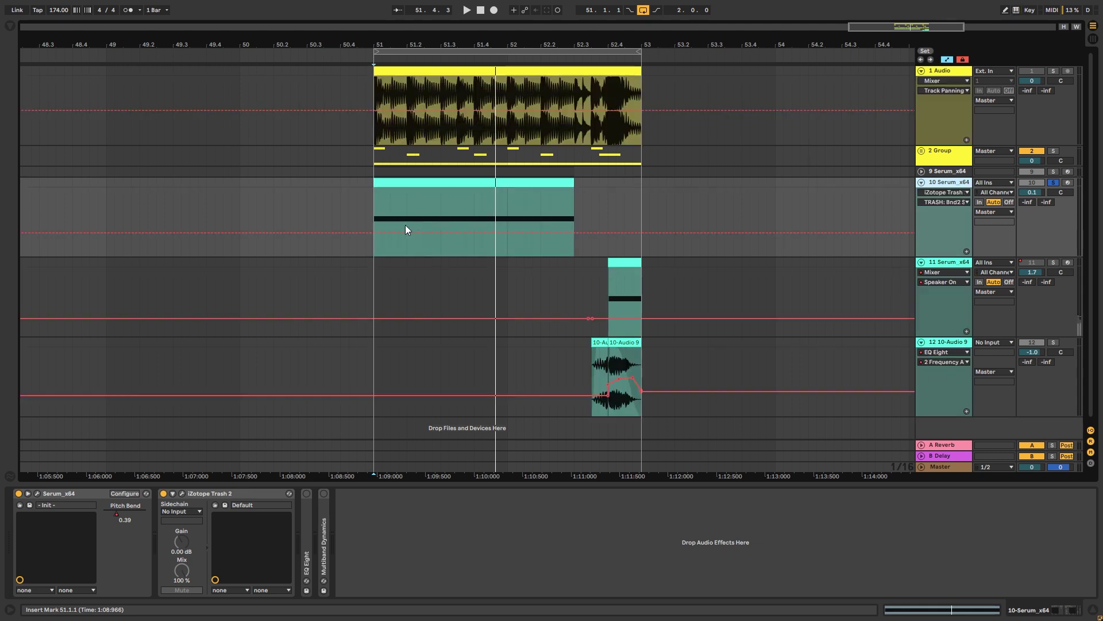
pyautogui.click(373, 231)
pyautogui.moveTo(378, 231); pyautogui.dragTo(377, 188)
pyautogui.press('space')
pyautogui.moveTo(443, 239); pyautogui.dragTo(475, 239)
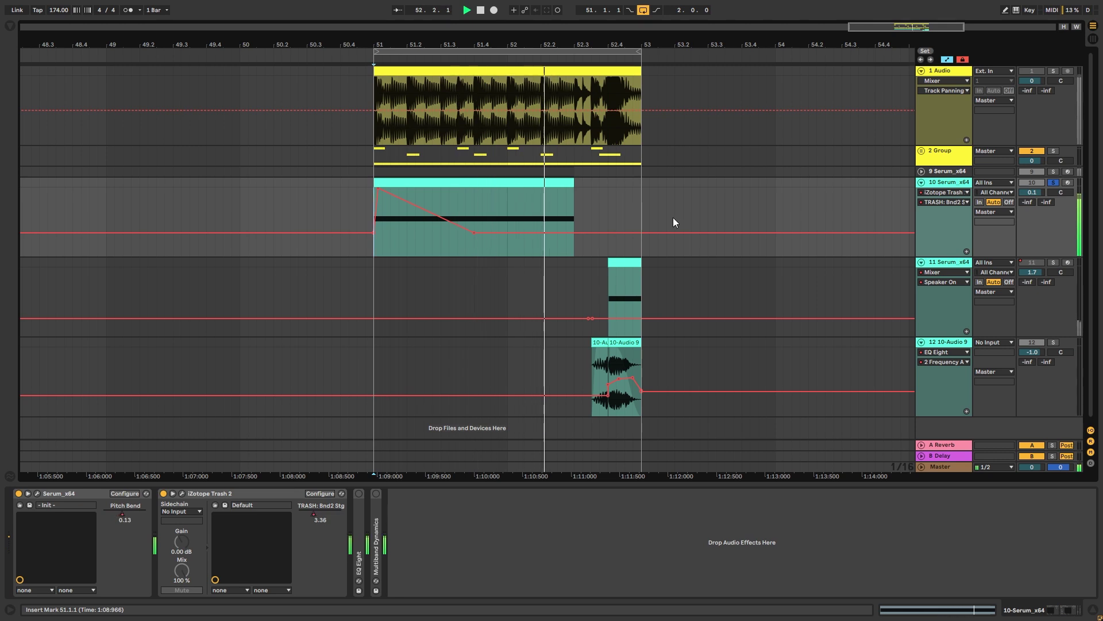
# - Unsolo track 10, expand its EQ Eight, and check the EQ curve against the spectrum during playback
pyautogui.click(1053, 181)
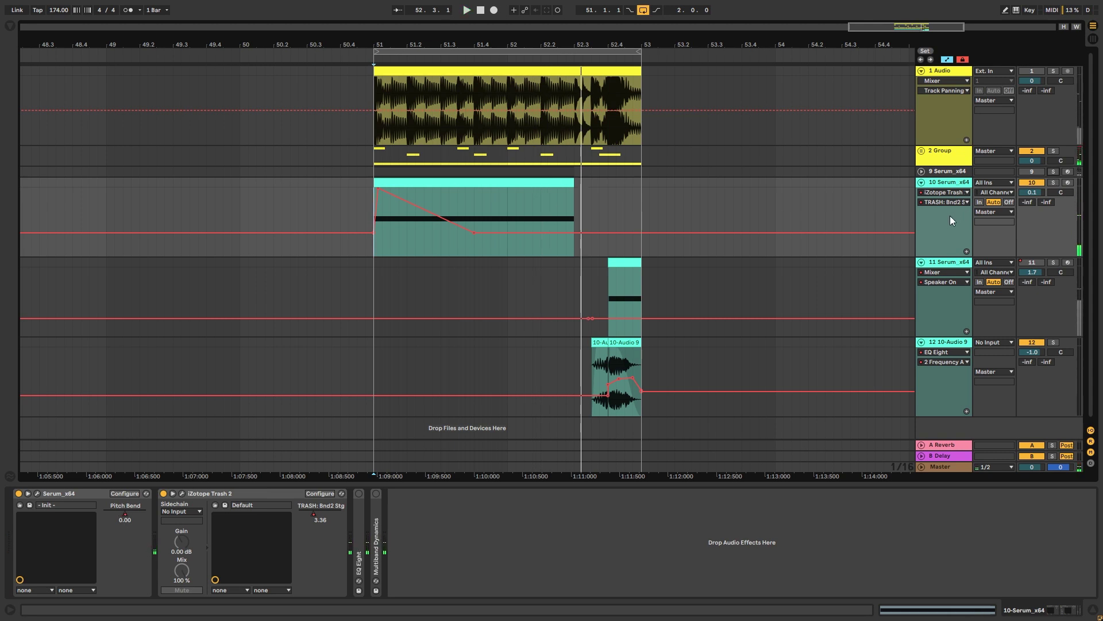
pyautogui.doubleClick(363, 498)
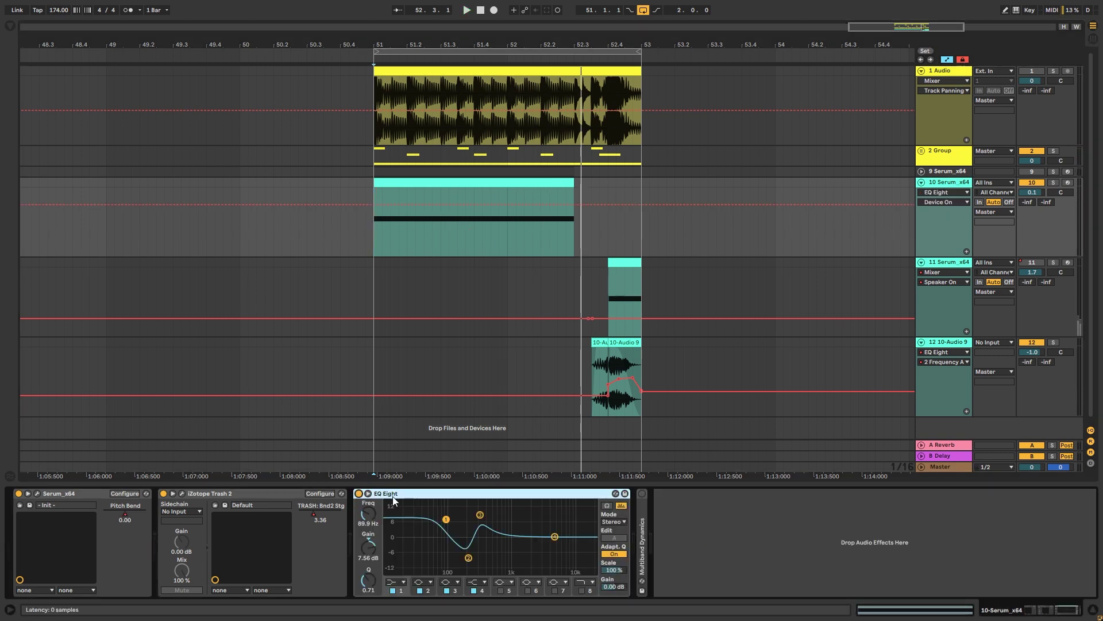
pyautogui.press('space')
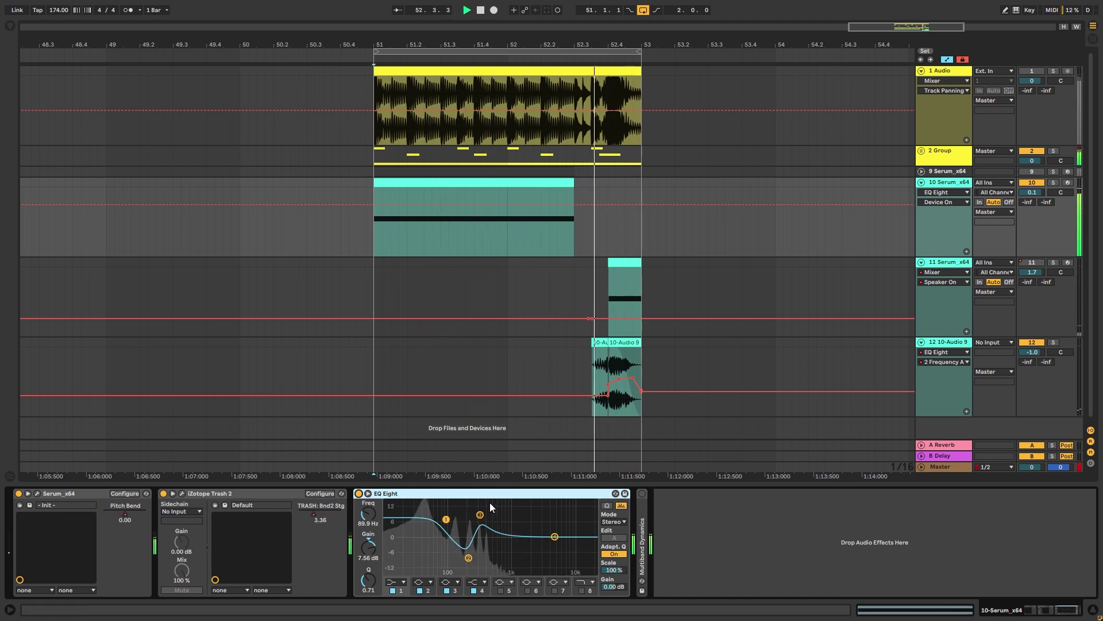
pyautogui.press('space')
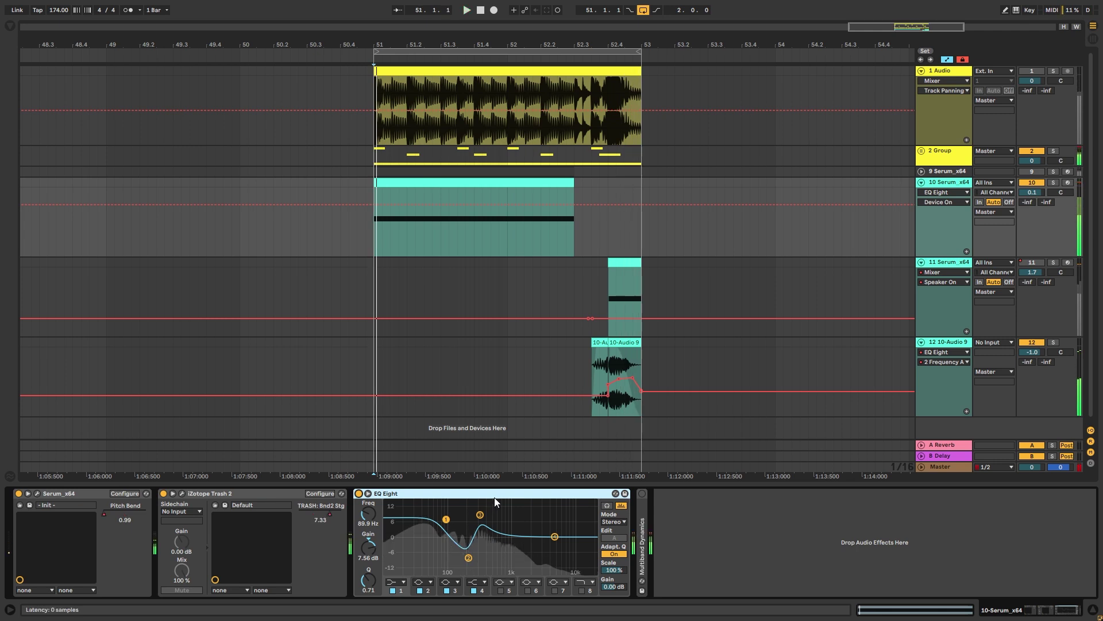
# - Expand Multiband Dynamics, set its low band input gain to 3.80 dB, and lower track 10's volume to -3.7
pyautogui.doubleClick(643, 506)
pyautogui.click(642, 493)
pyautogui.press('space')
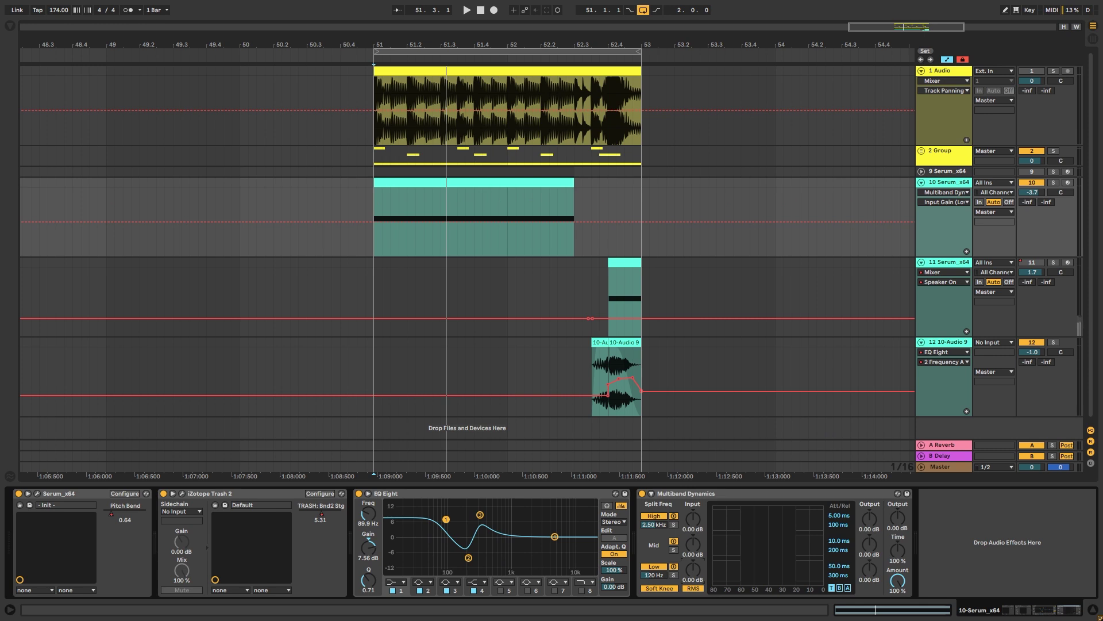
pyautogui.press('space')
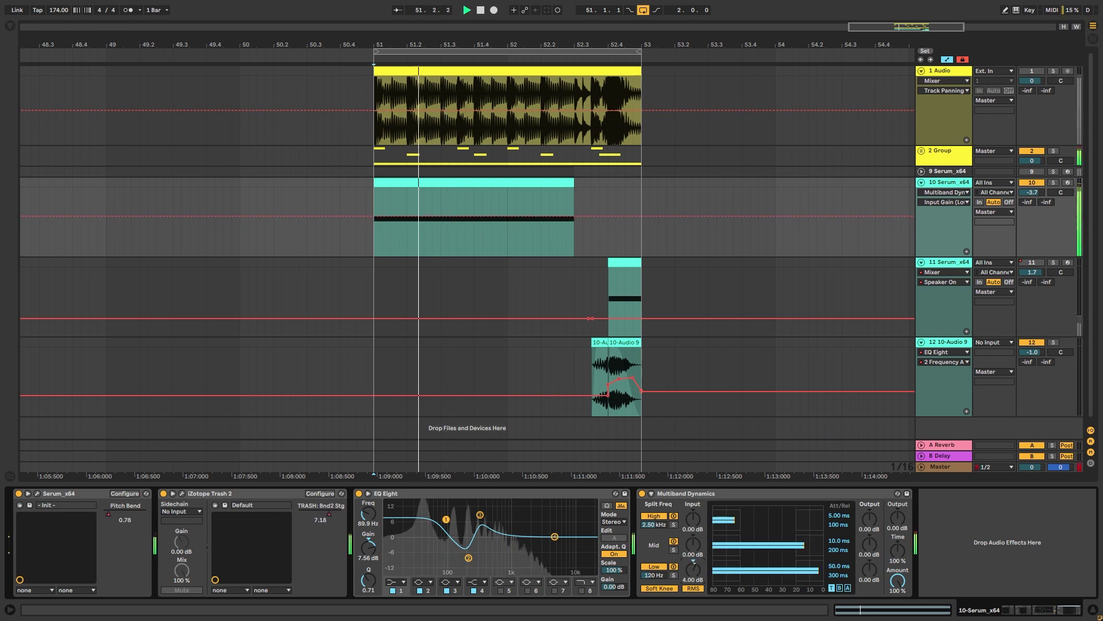
pyautogui.moveTo(698, 567); pyautogui.dragTo(698, 570)
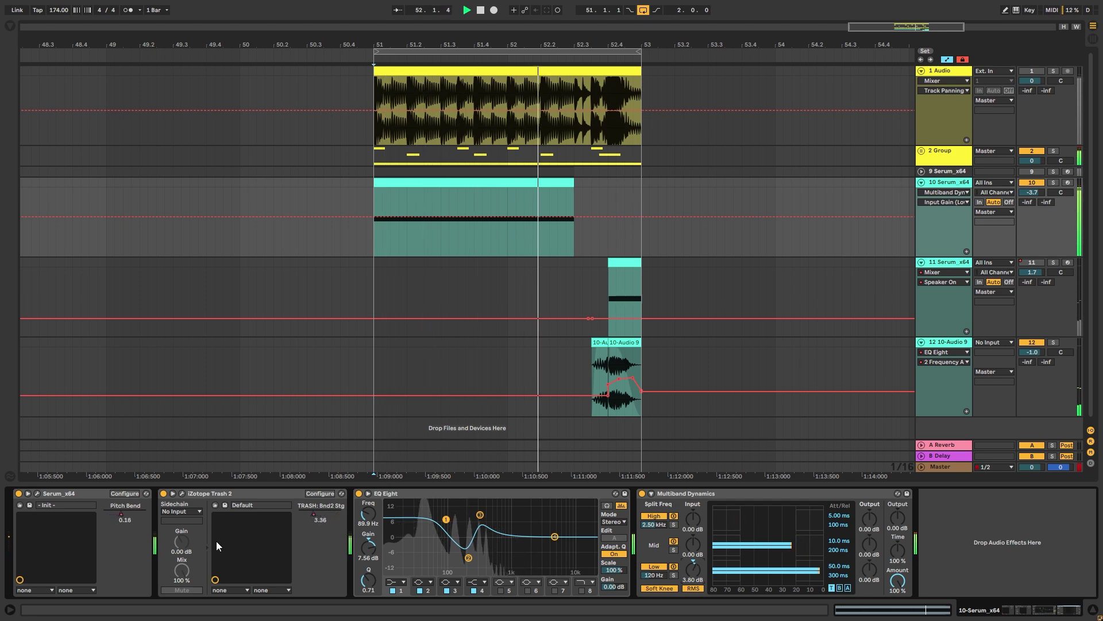
pyautogui.press('space')
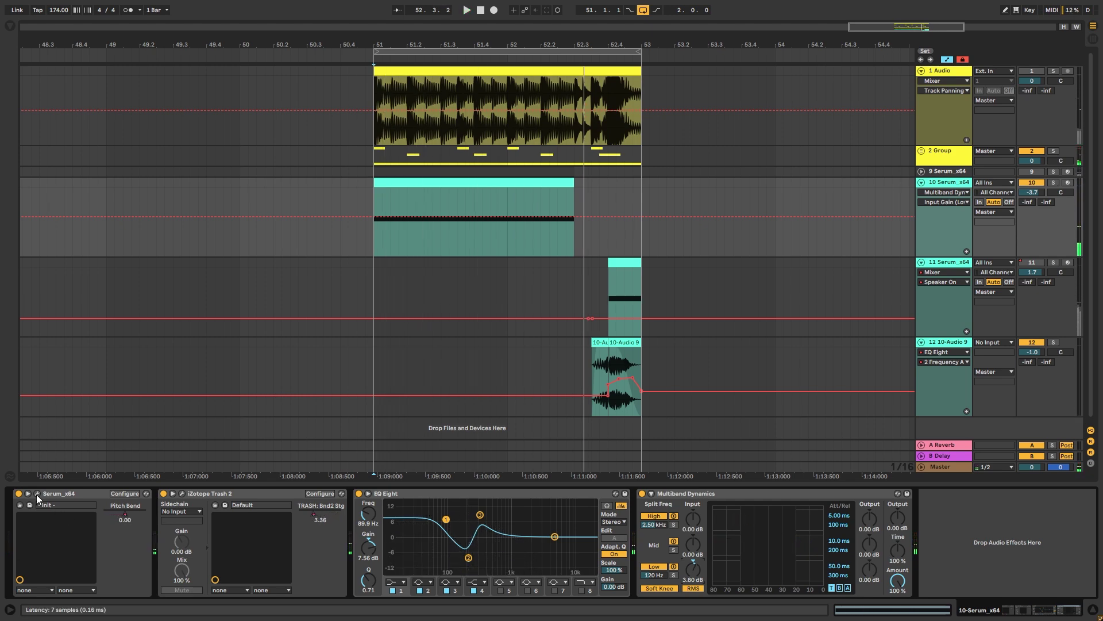
# - Open oscillator B's wavetable editor in Serum, draw harmonic bins 3, 5 and 7 in rising order plus a low bin 9, and audition
pyautogui.click(38, 493)
pyautogui.click(678, 152)
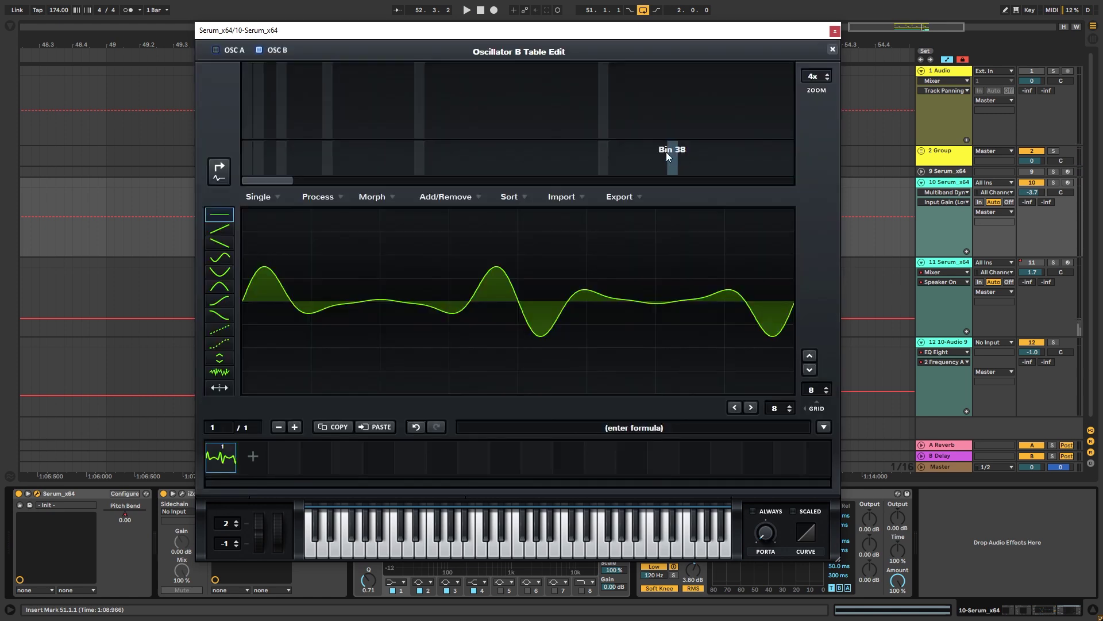
pyautogui.moveTo(270, 125); pyautogui.dragTo(318, 110)
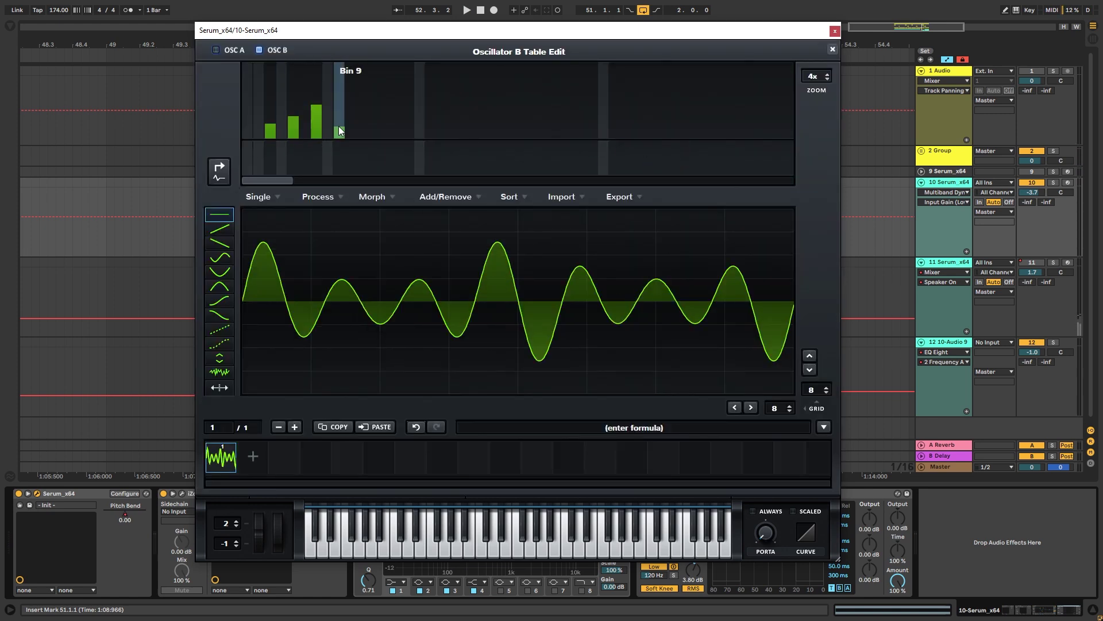
pyautogui.press('space')
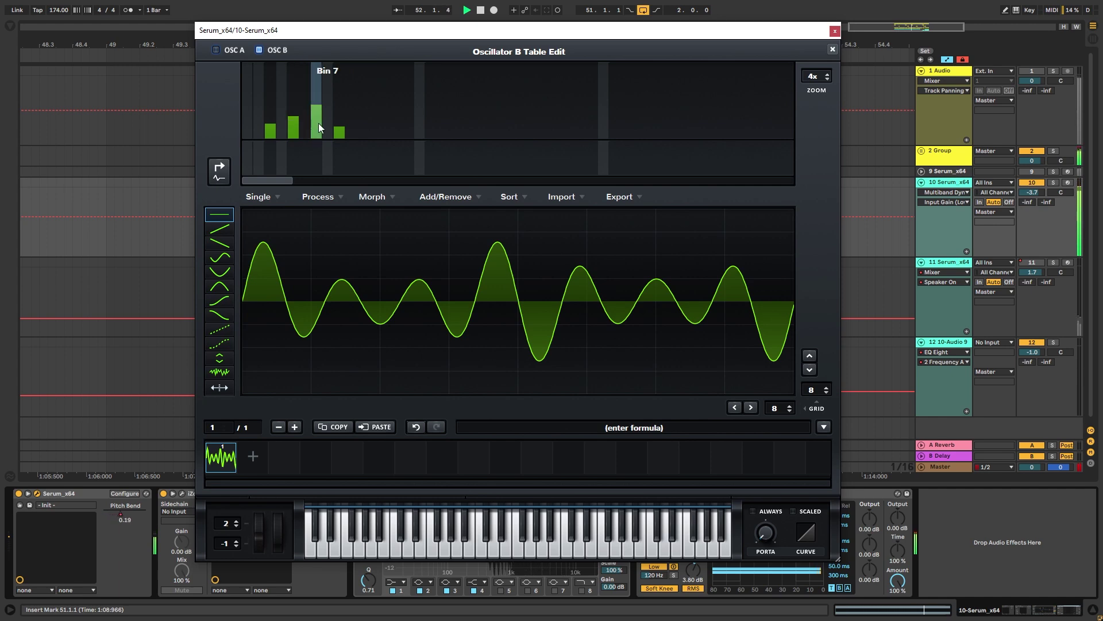
# - Nearly remove bin 9, raise bin 5 slightly, rebalance bins 3 and 7 during playback, and close the wavetable editor and Serum
pyautogui.click(316, 129)
pyautogui.click(340, 137)
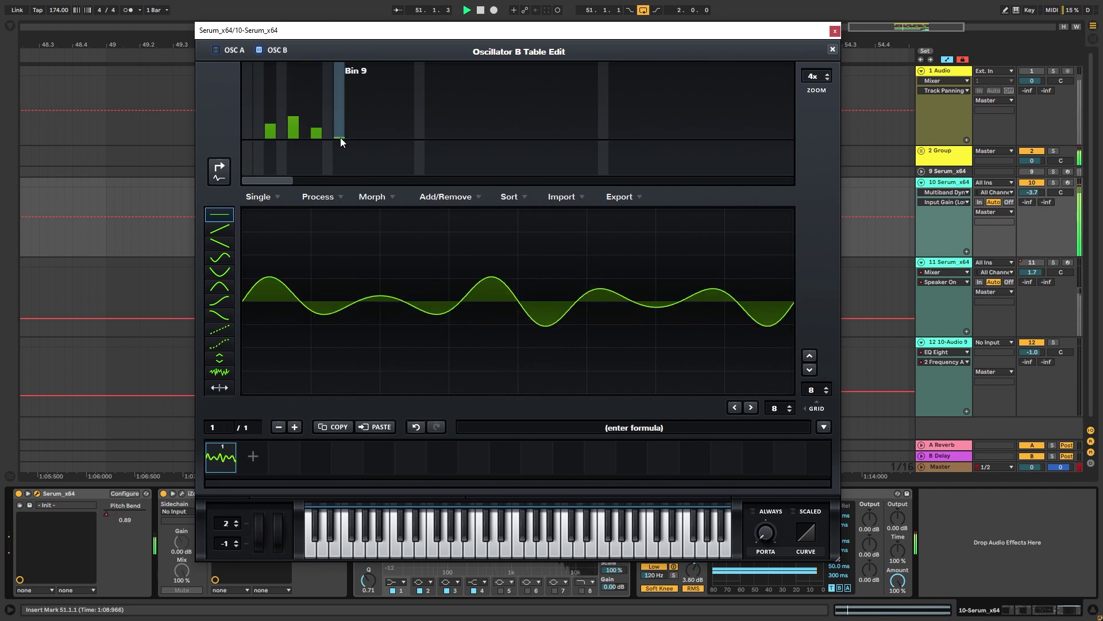
pyautogui.click(294, 131)
pyautogui.click(294, 109)
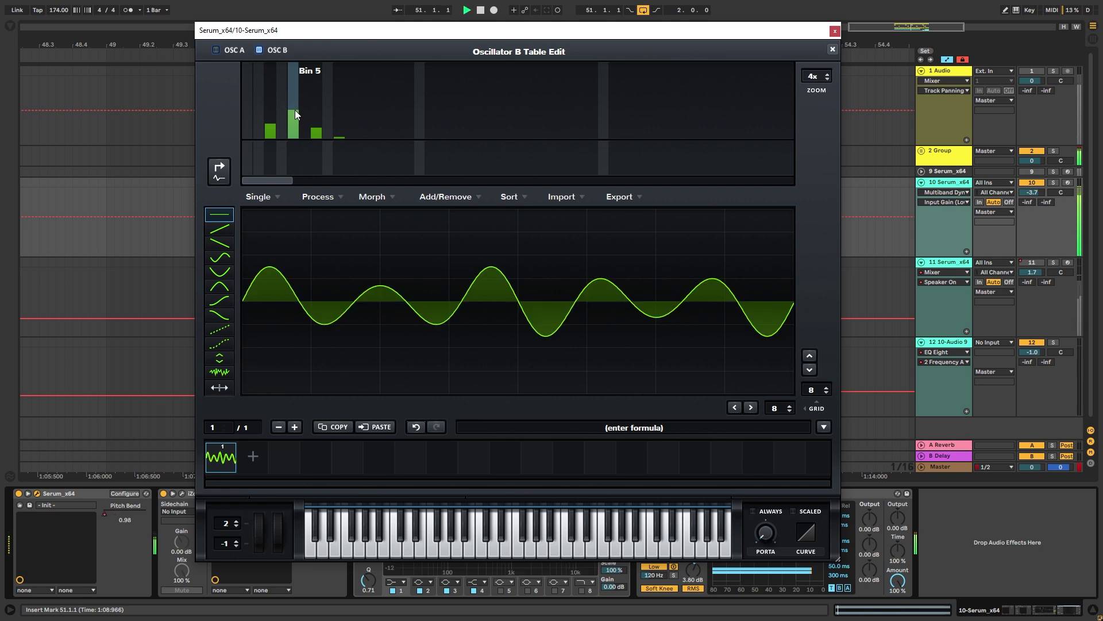
pyautogui.click(273, 101)
pyautogui.click(270, 133)
pyautogui.click(317, 104)
pyautogui.click(313, 117)
pyautogui.click(832, 49)
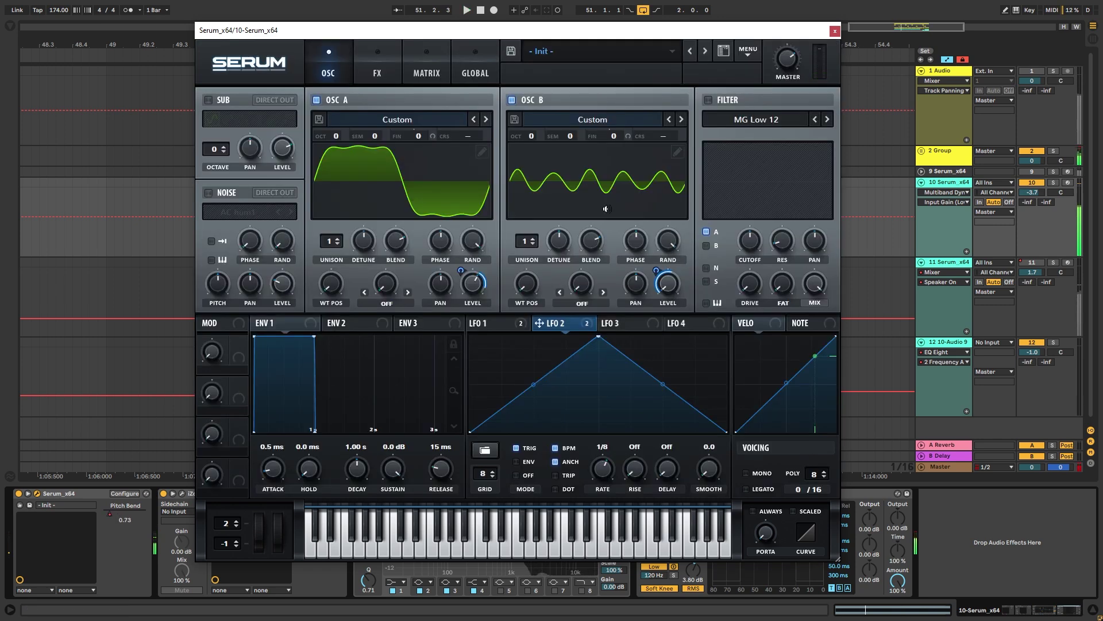
pyautogui.press('space')
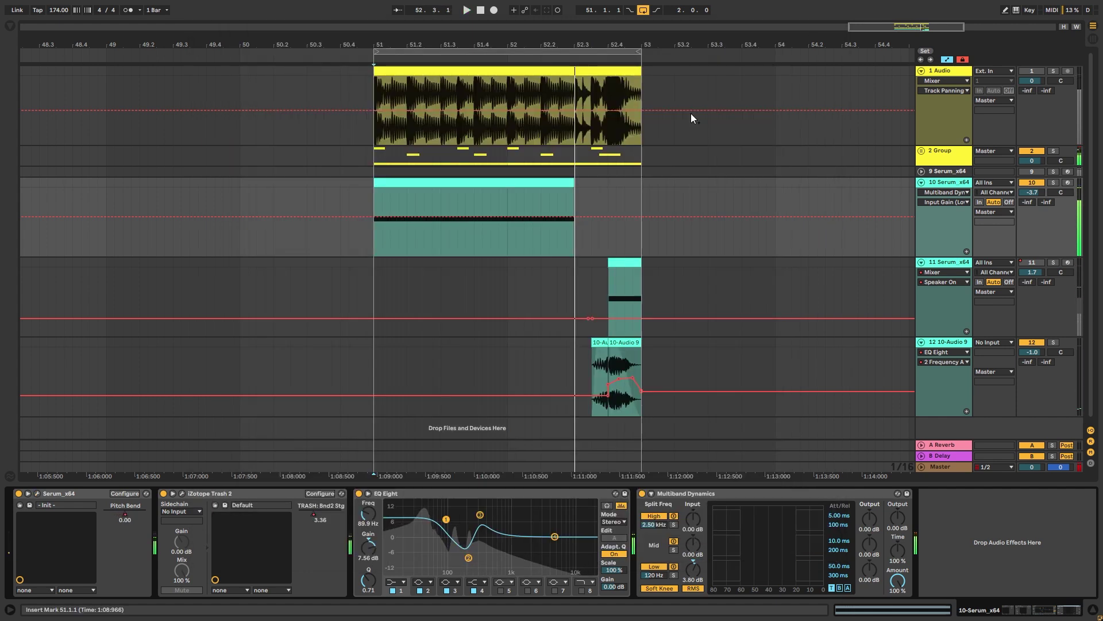
pyautogui.click(835, 31)
pyautogui.press('space')
# - Show the Trash 2 drive automation on track 10, lower its peak to 0.84, audition it, and hide the automation
pyautogui.rightClick(311, 519)
pyautogui.click(331, 524)
pyautogui.moveTo(378, 199)
pyautogui.mouseDown()
pyautogui.moveTo(377, 216)
pyautogui.moveTo(378, 198)
pyautogui.mouseUp()
pyautogui.press('space')
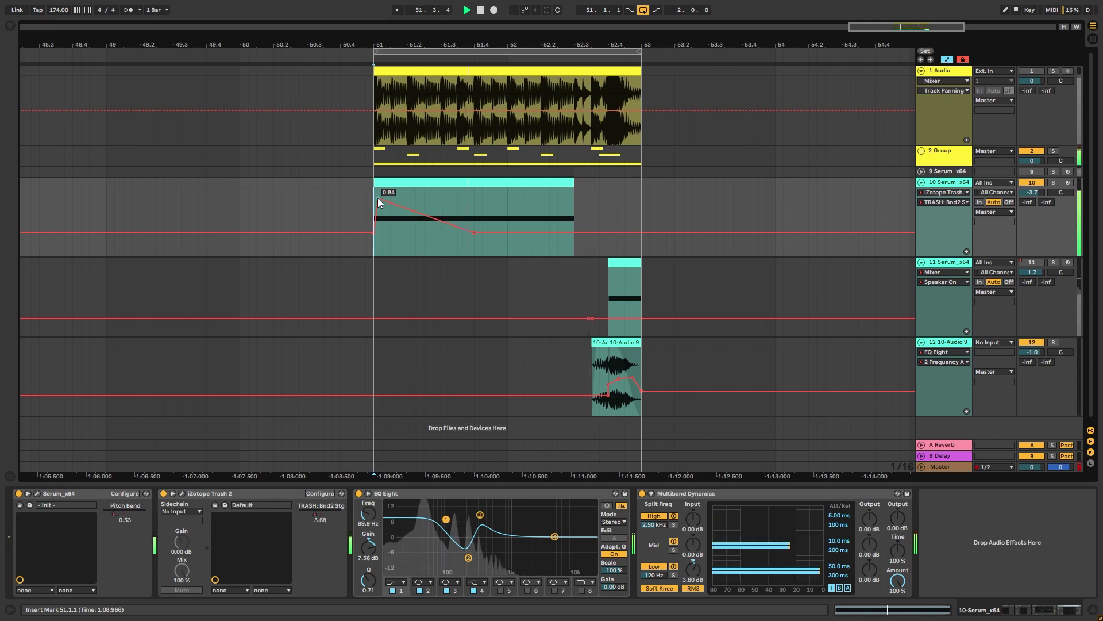
pyautogui.press('space')
pyautogui.press('a')
pyautogui.click(369, 206)
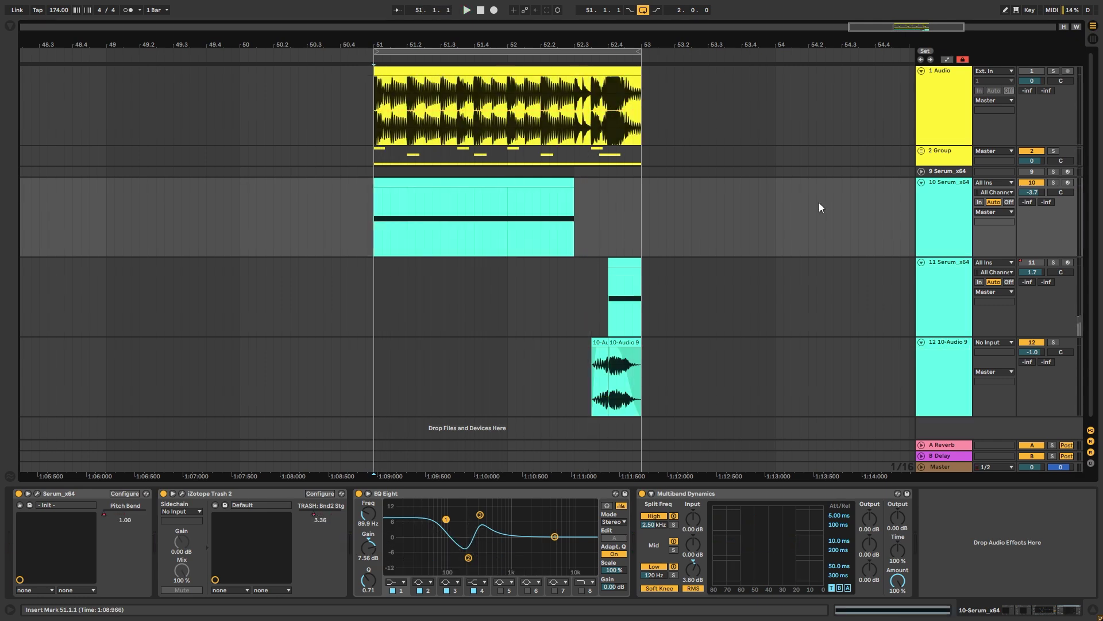
# - Solo track 10 to audition the bass, and briefly toggle the solo of track 12 10-Audio 9 for playback
pyautogui.click(1055, 182)
pyautogui.press('space')
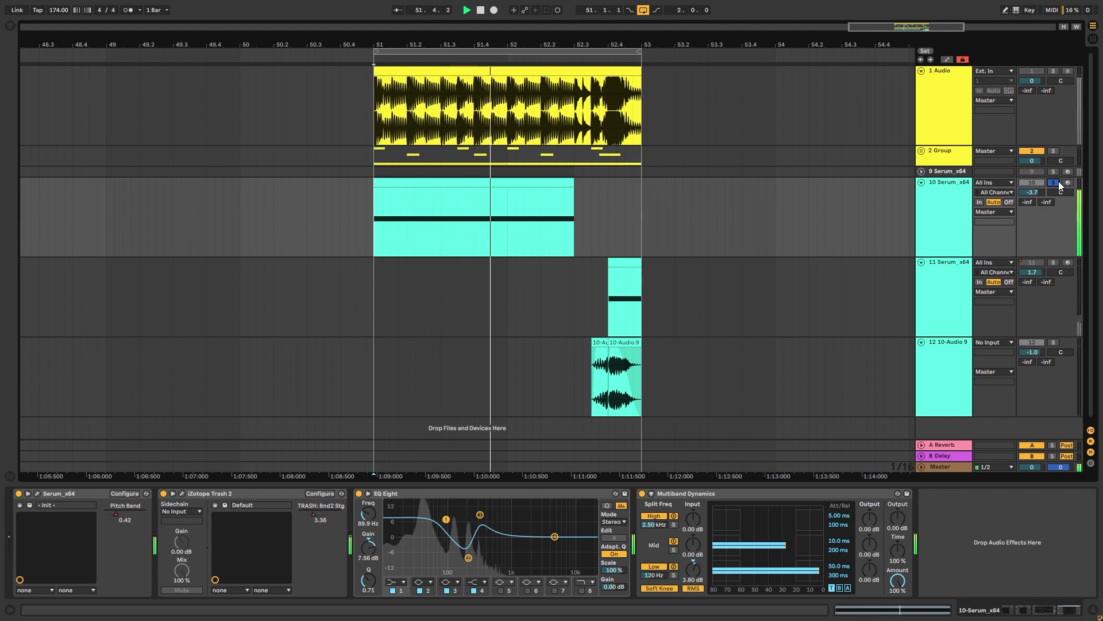
pyautogui.press('space')
pyautogui.click(1056, 341)
pyautogui.click(1056, 341)
pyautogui.click(576, 330)
pyautogui.press('space')
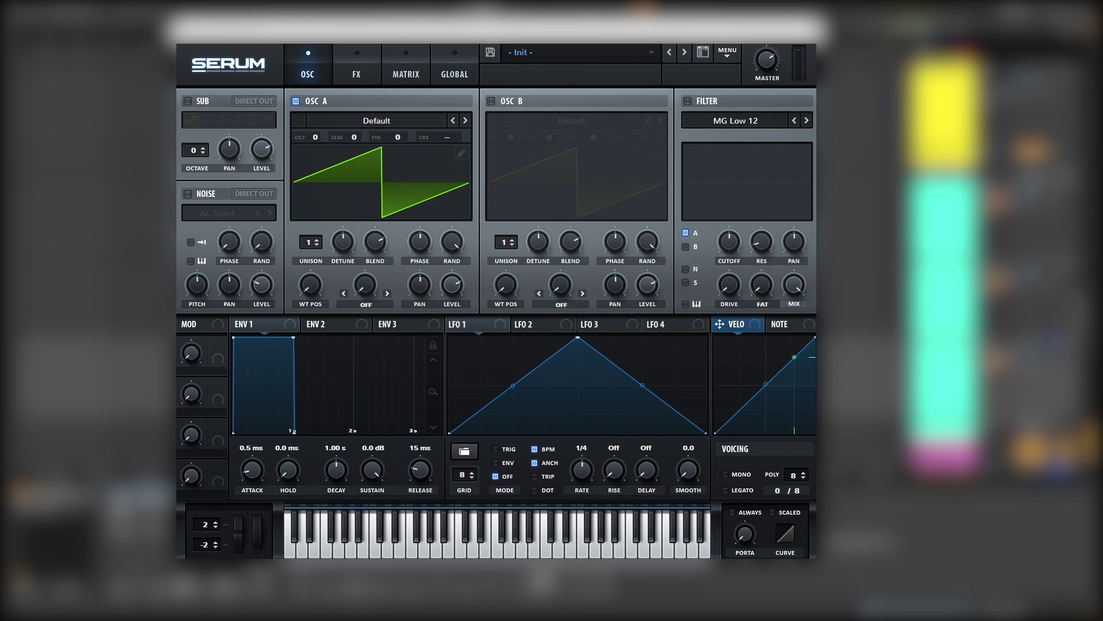
# - Load the Spectral wavetable Monster 2 [SL] into oscillator A, and enable oscillator B with Monster 6 [SL]
pyautogui.click(356, 118)
pyautogui.moveTo(357, 186)
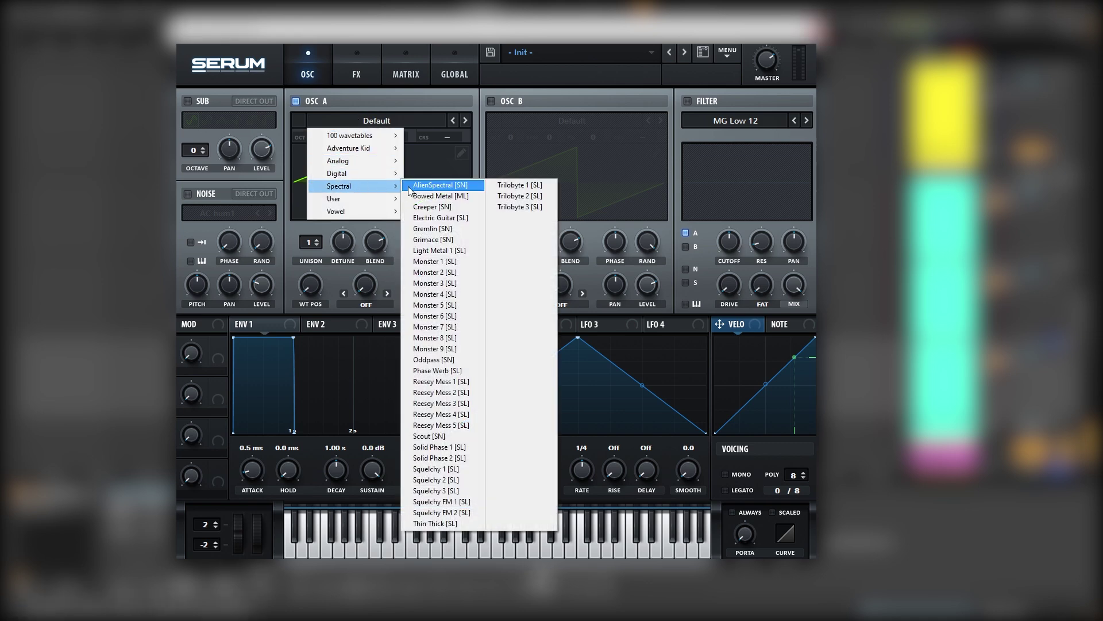
pyautogui.click(451, 273)
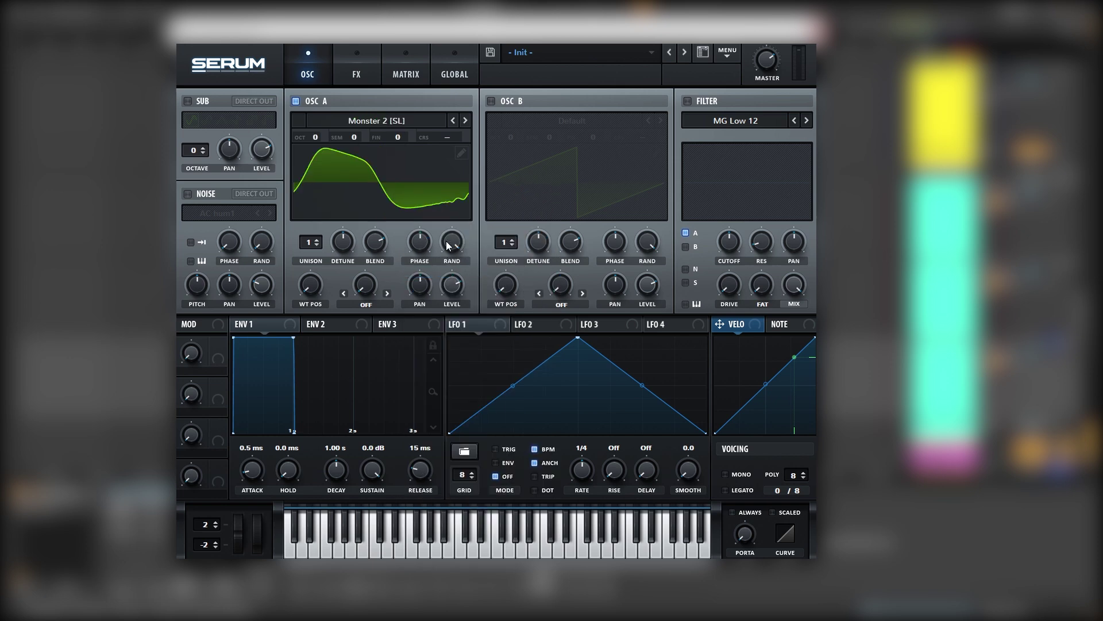
pyautogui.click(491, 101)
pyautogui.click(555, 119)
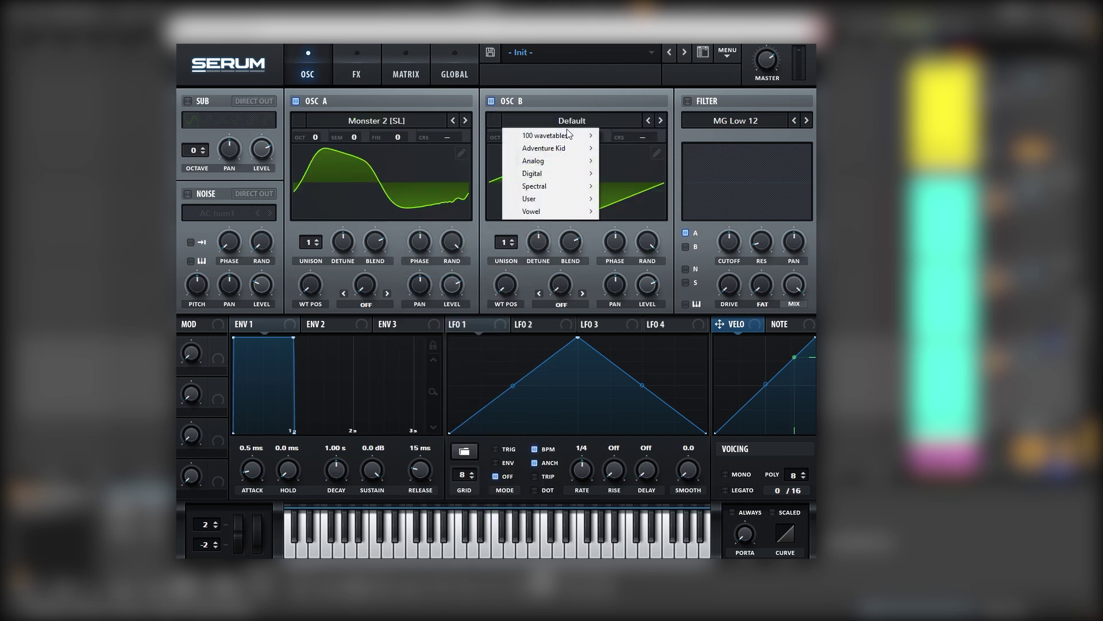
pyautogui.moveTo(569, 187)
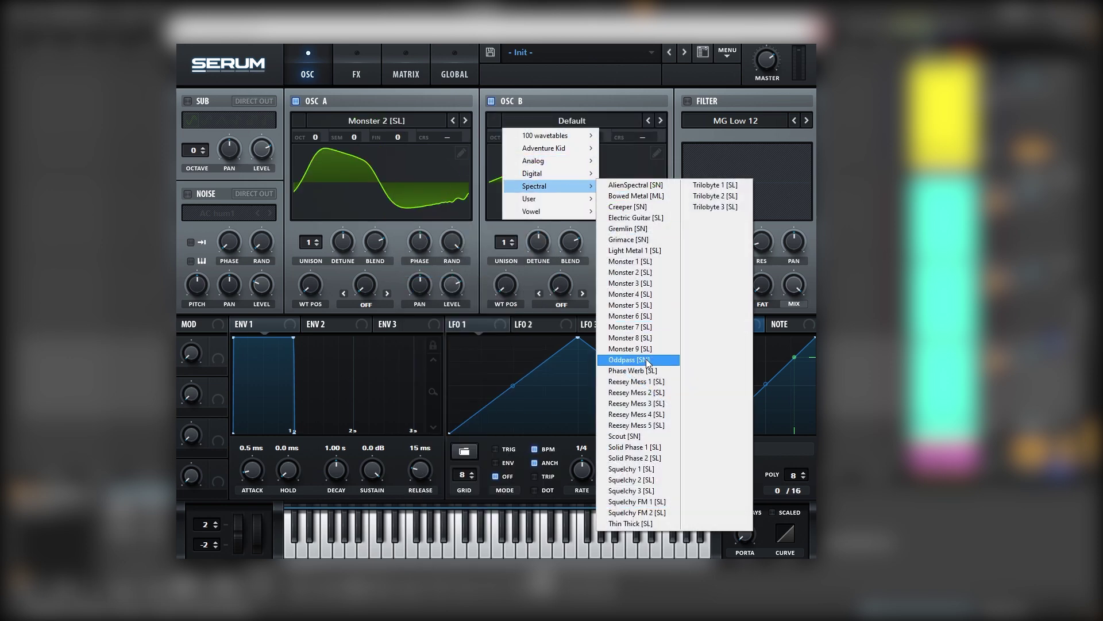
pyautogui.click(630, 315)
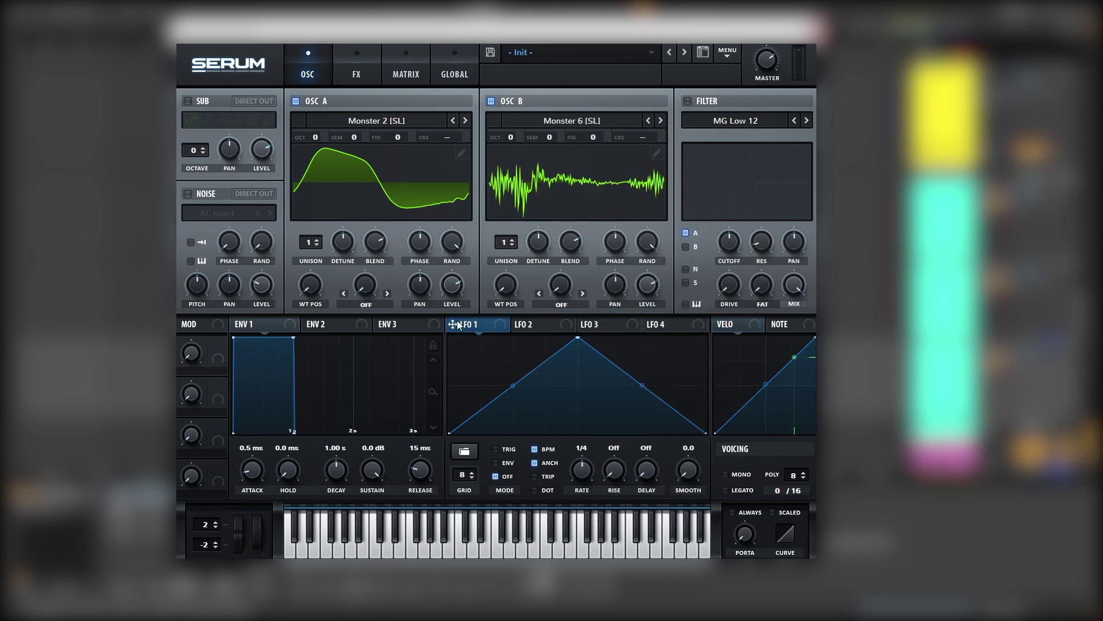
# - Raise oscillator A's wavetable position, modulate it with LFO 1 by 17, and reshape LFO 1 into one rising ramp
pyautogui.moveTo(313, 297); pyautogui.dragTo(330, 220)
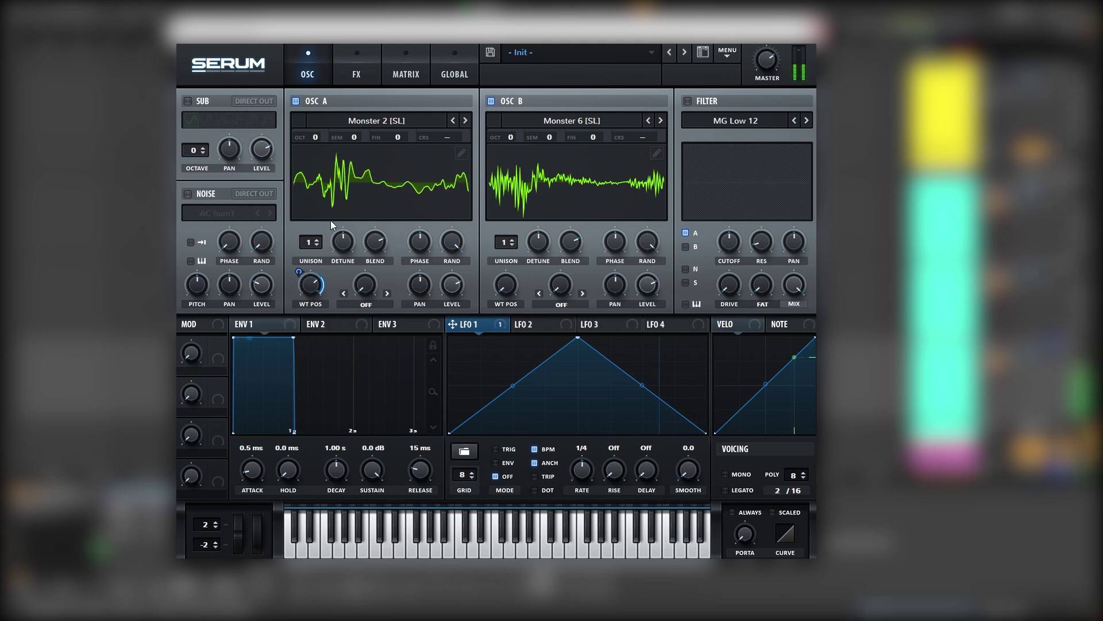
pyautogui.moveTo(582, 339); pyautogui.dragTo(745, 300)
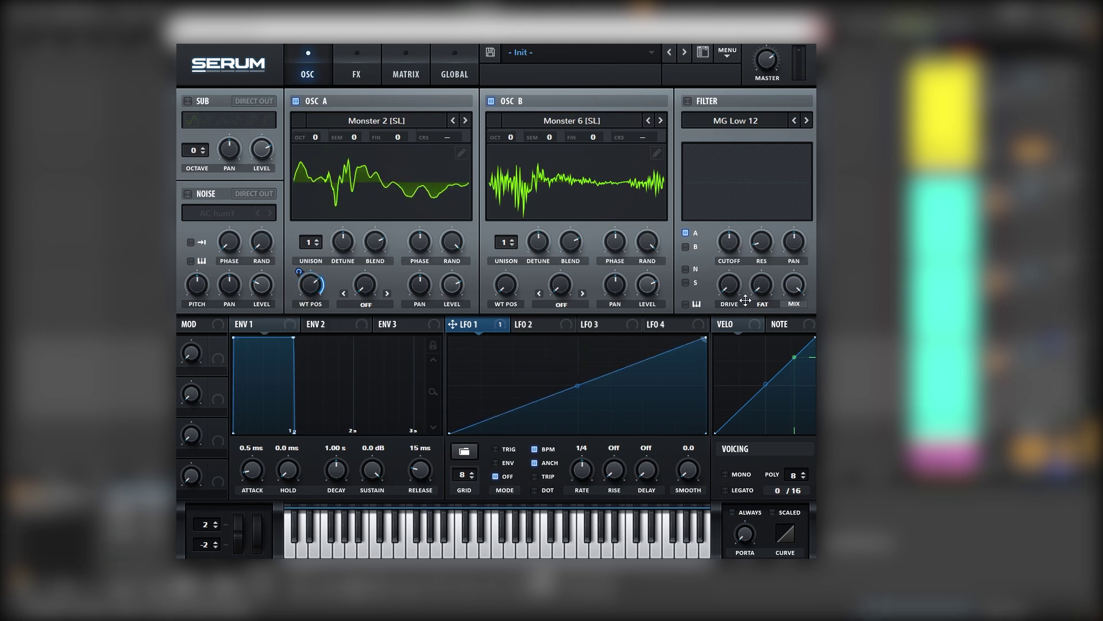
pyautogui.moveTo(304, 274)
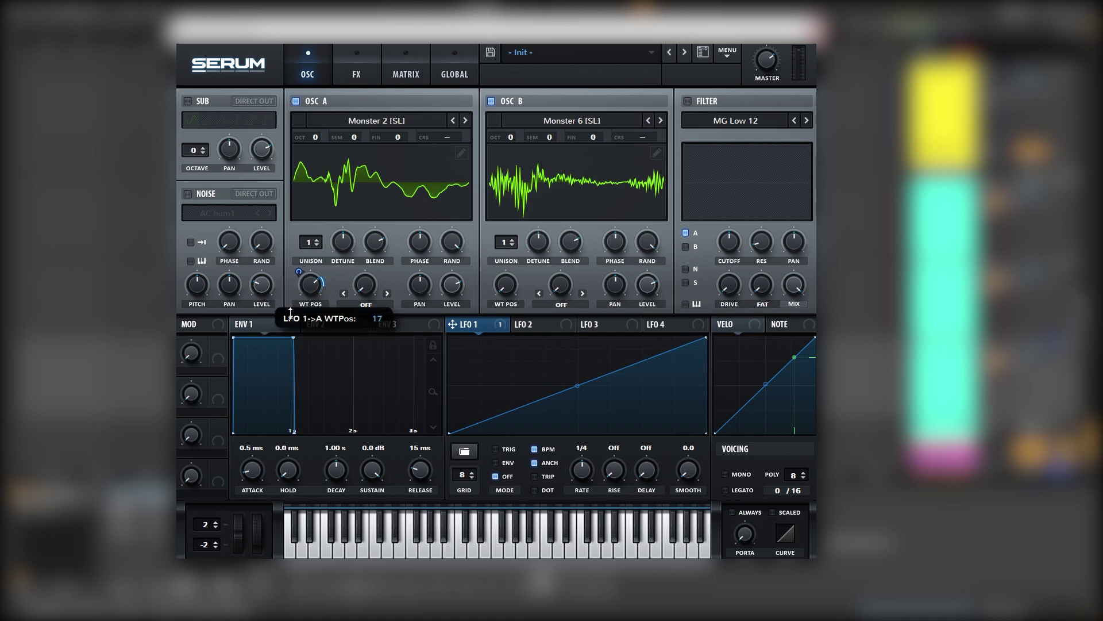
pyautogui.moveTo(290, 315); pyautogui.dragTo(290, 315)
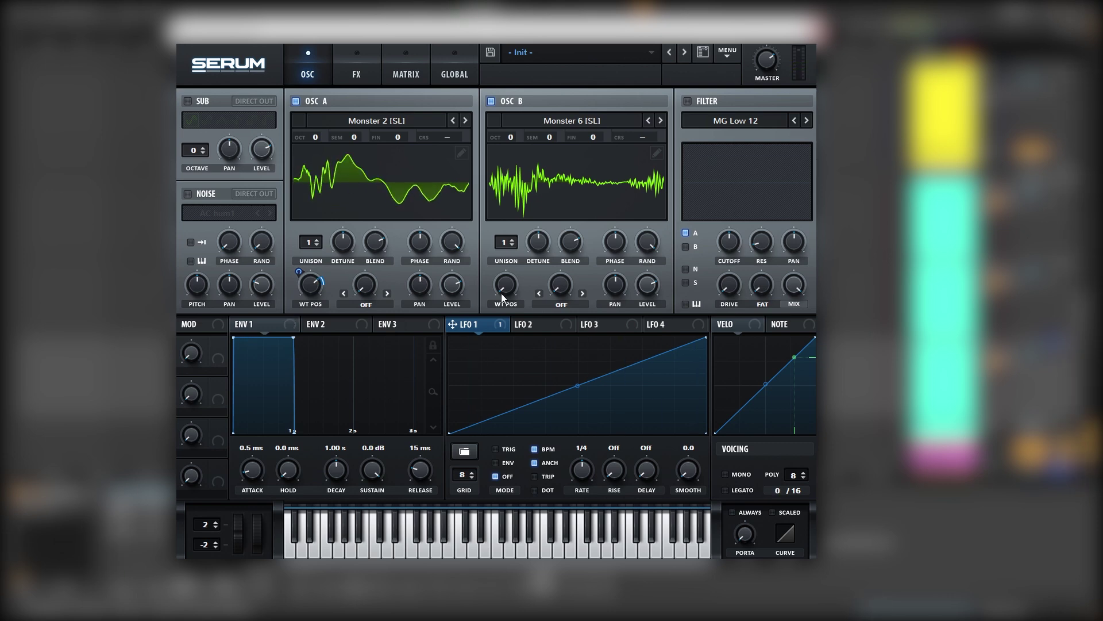
# - Raise oscillator B's wavetable position and assign LFO 2 to modulate it
pyautogui.moveTo(501, 293)
pyautogui.moveTo(501, 293); pyautogui.dragTo(548, 207)
pyautogui.click(530, 324)
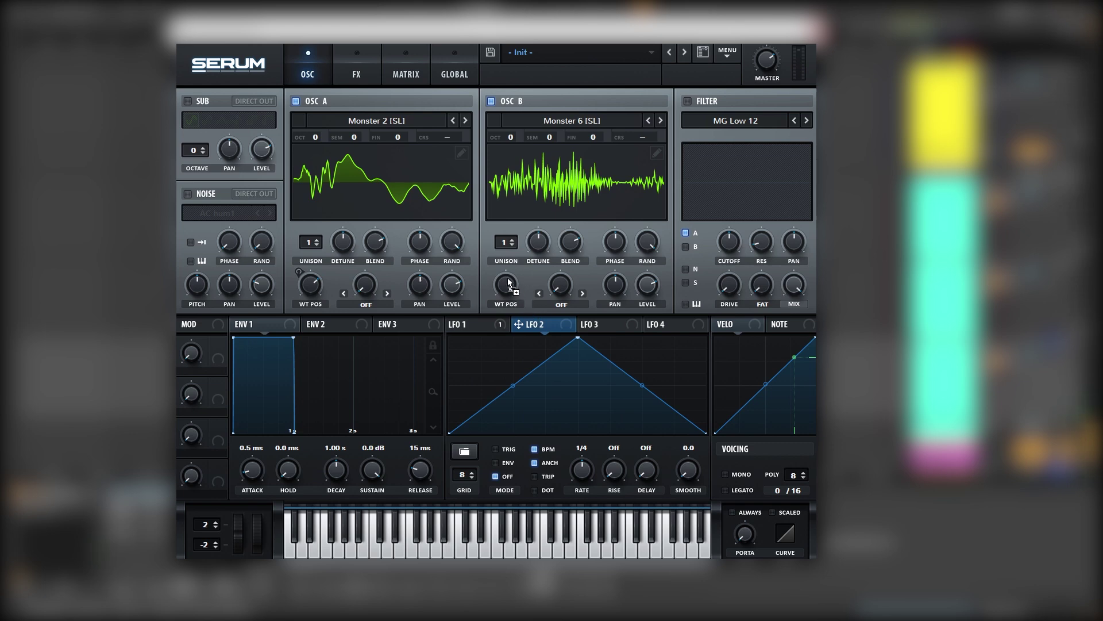
pyautogui.moveTo(496, 265)
pyautogui.moveTo(491, 292); pyautogui.dragTo(490, 304)
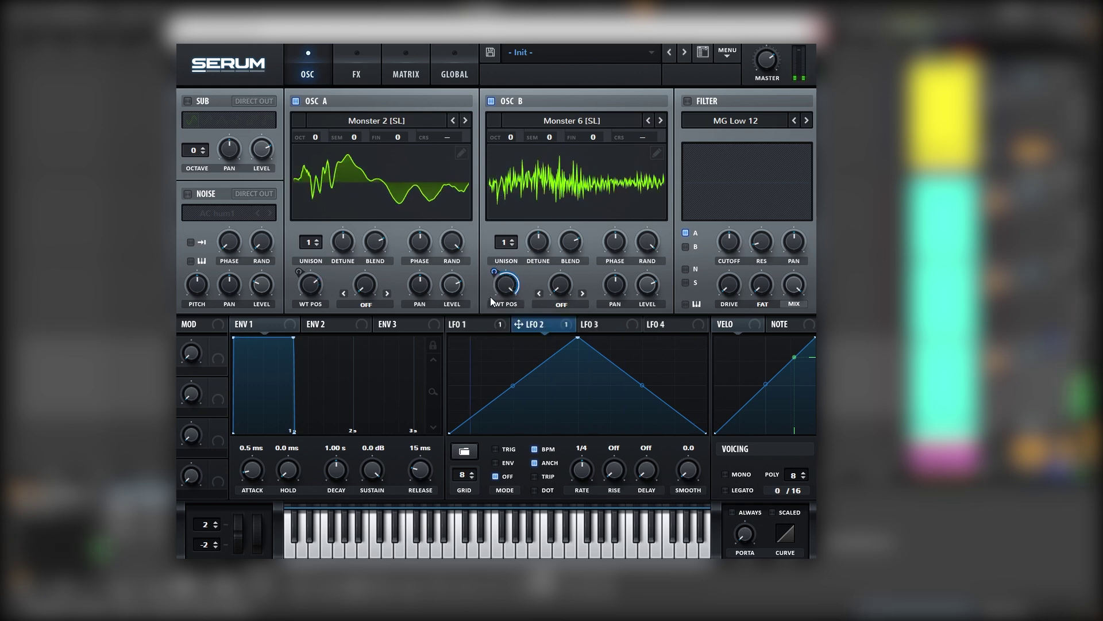
# - Set oscillator B's warp mode to Bend +/- with the warp amount at 100%
pyautogui.click(561, 304)
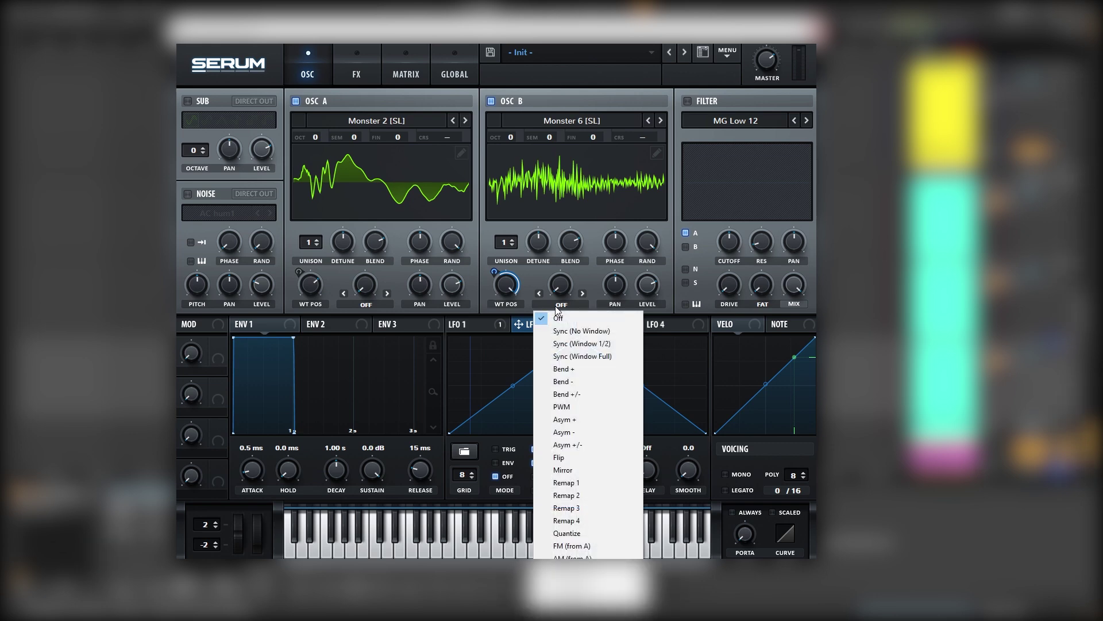
pyautogui.click(566, 394)
pyautogui.moveTo(560, 287); pyautogui.dragTo(595, 191)
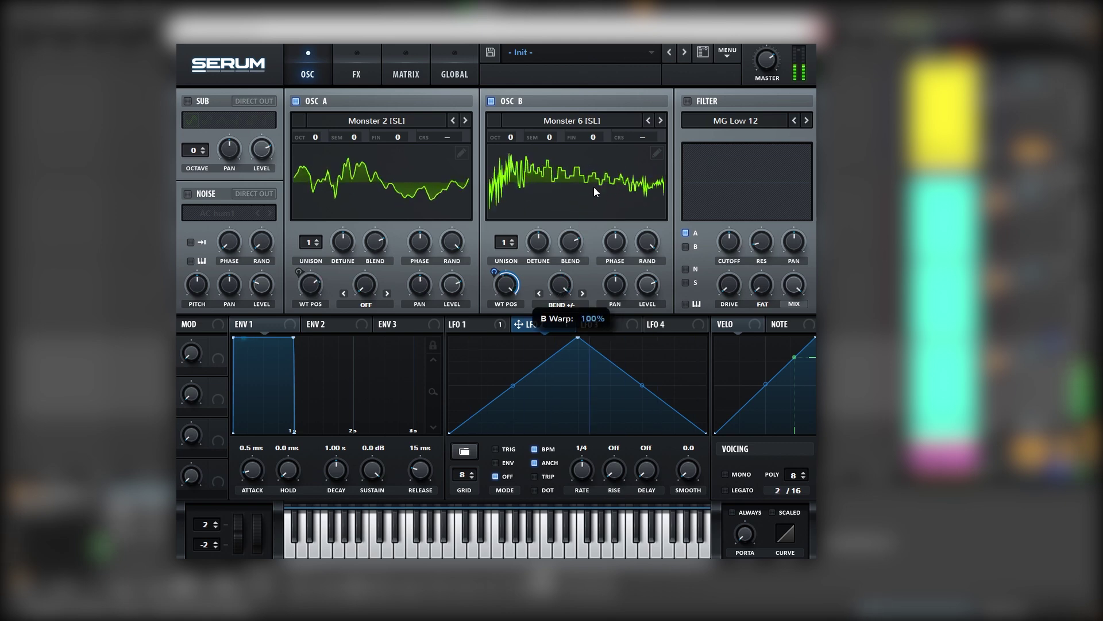
# - Assign LFO 3 to oscillator B's level, shape it as a short plateau with a curved decay, and set its mode to ENV
pyautogui.click(619, 325)
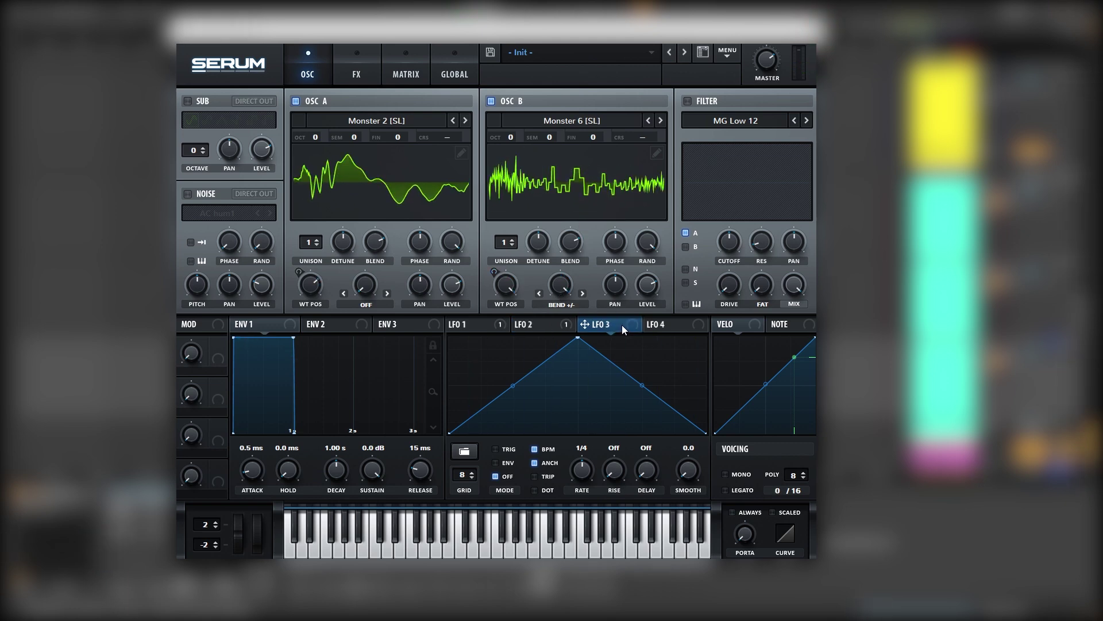
pyautogui.moveTo(660, 294); pyautogui.dragTo(647, 284)
pyautogui.moveTo(449, 432); pyautogui.dragTo(431, 326)
pyautogui.moveTo(579, 341); pyautogui.dragTo(522, 338)
pyautogui.moveTo(613, 385); pyautogui.dragTo(613, 404)
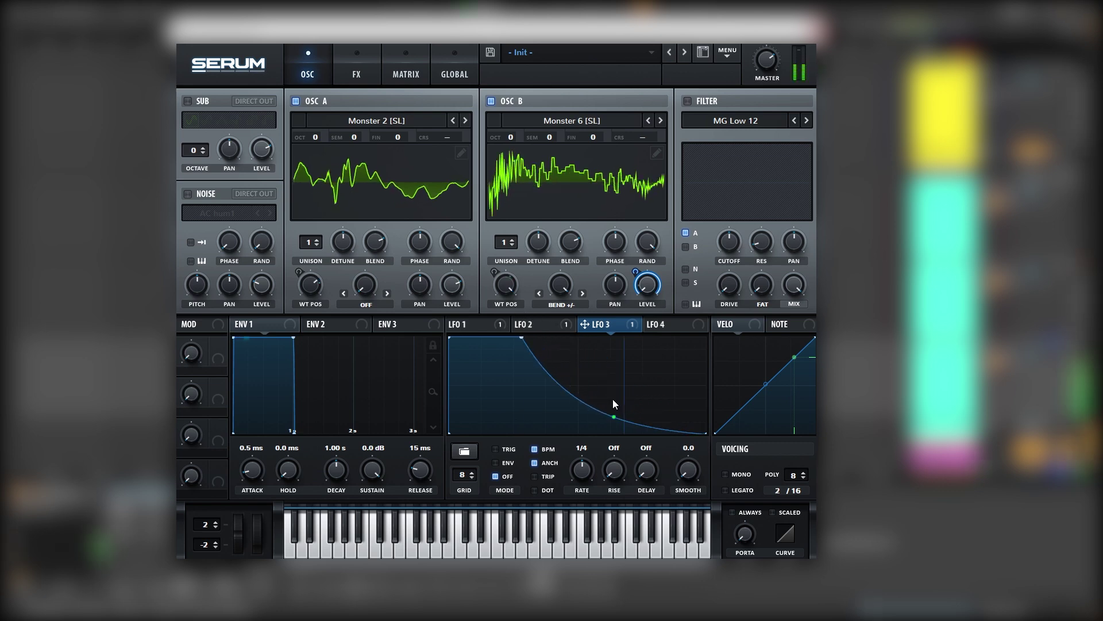
pyautogui.click(506, 463)
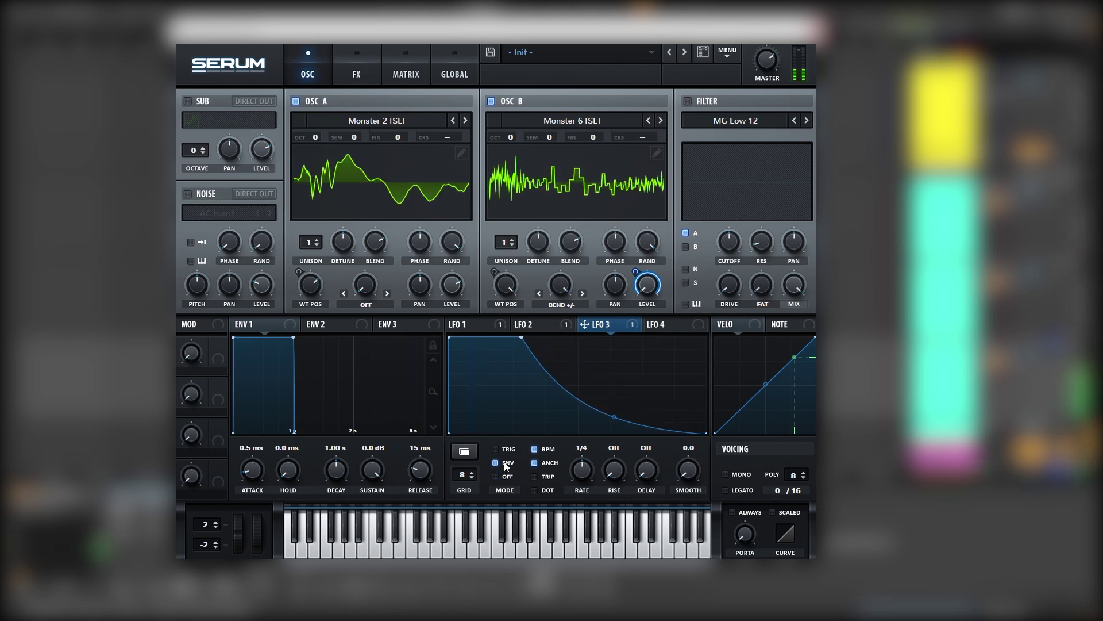
# - Raise oscillator B's octave to +2 and enable the Tube distortion effect with its drive turned up
pyautogui.moveTo(508, 136); pyautogui.dragTo(512, 114)
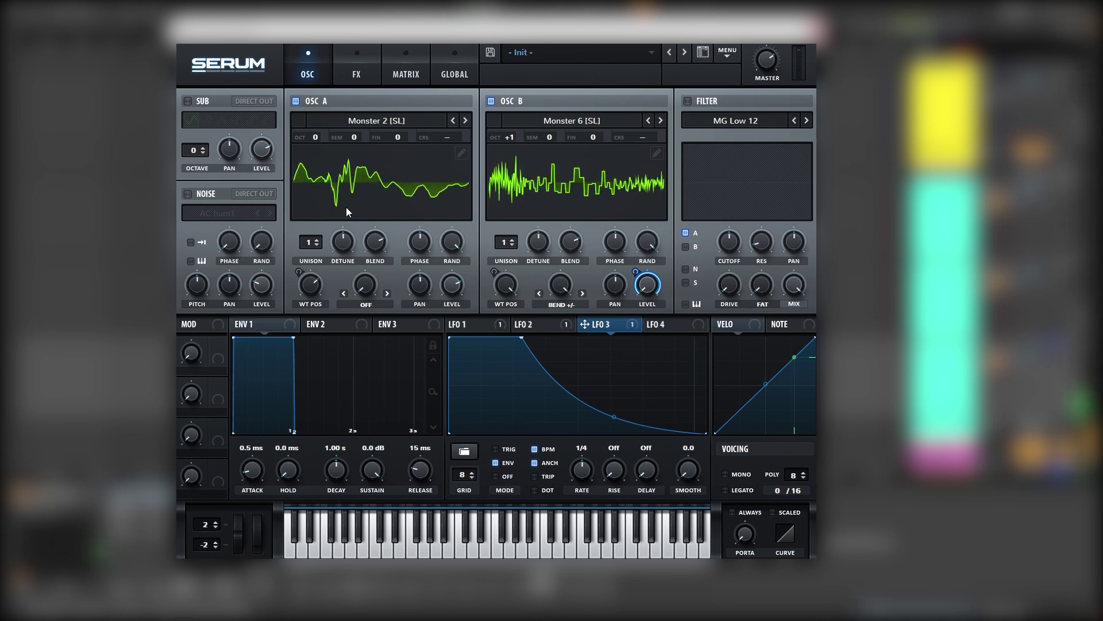
pyautogui.click(356, 74)
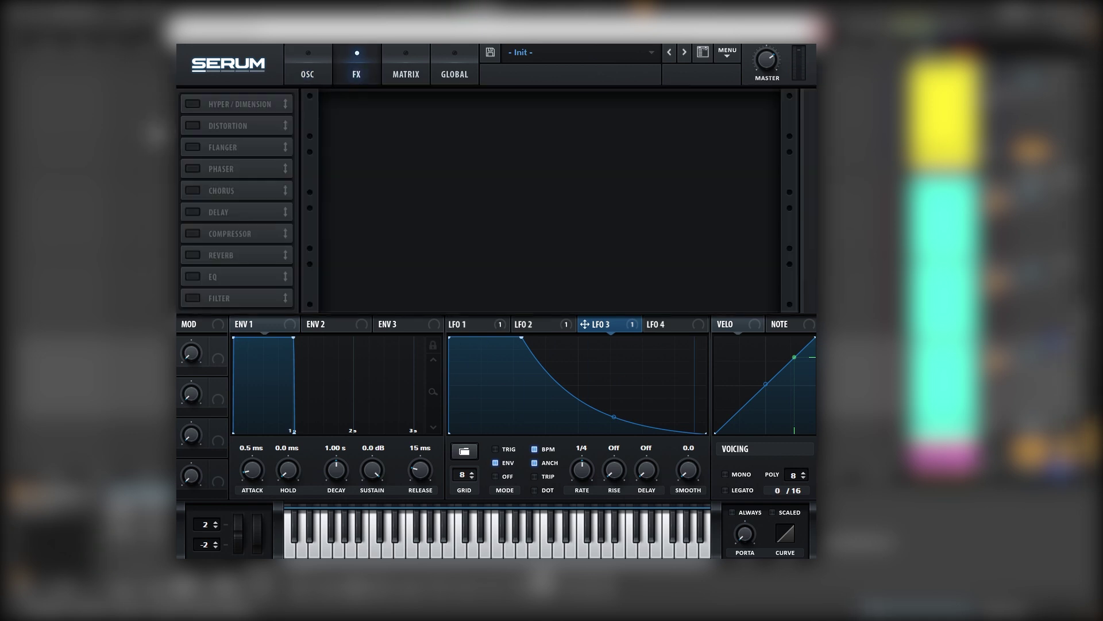
pyautogui.click(192, 125)
pyautogui.moveTo(652, 91)
pyautogui.moveTo(653, 91); pyautogui.dragTo(656, 55)
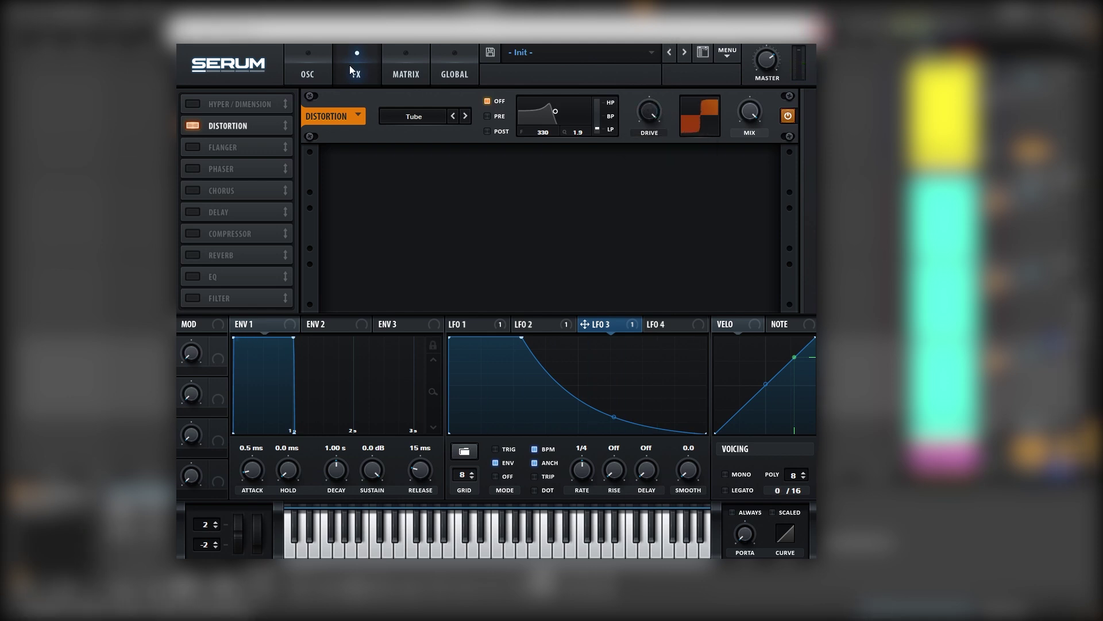
pyautogui.click(318, 63)
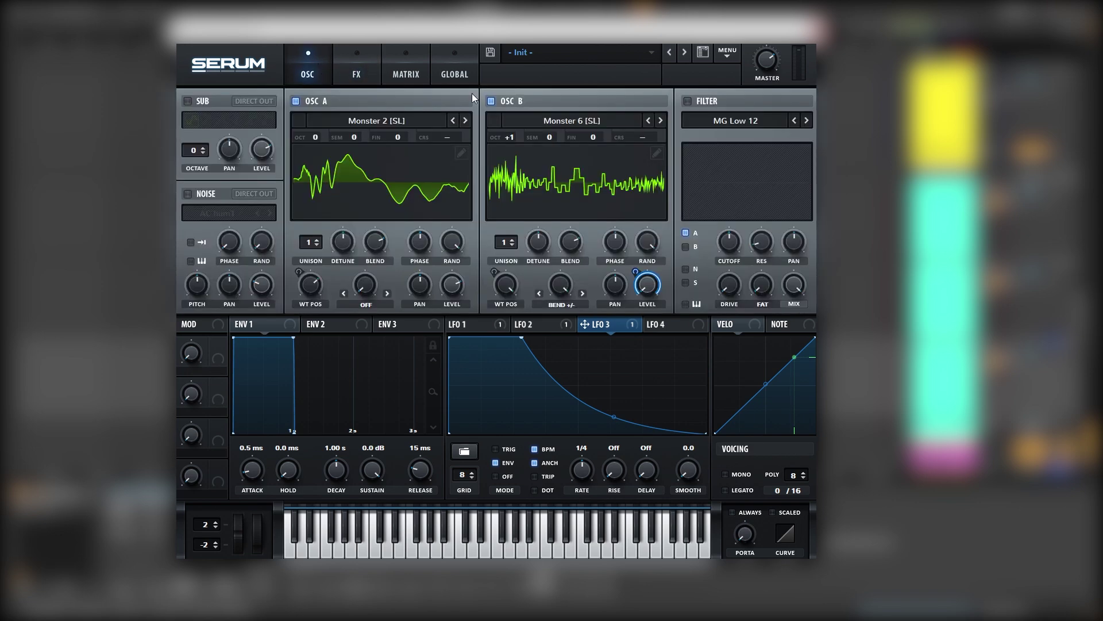
pyautogui.moveTo(500, 136)
pyautogui.mouseDown()
pyautogui.moveTo(500, 151)
pyautogui.moveTo(504, 119)
pyautogui.mouseUp()
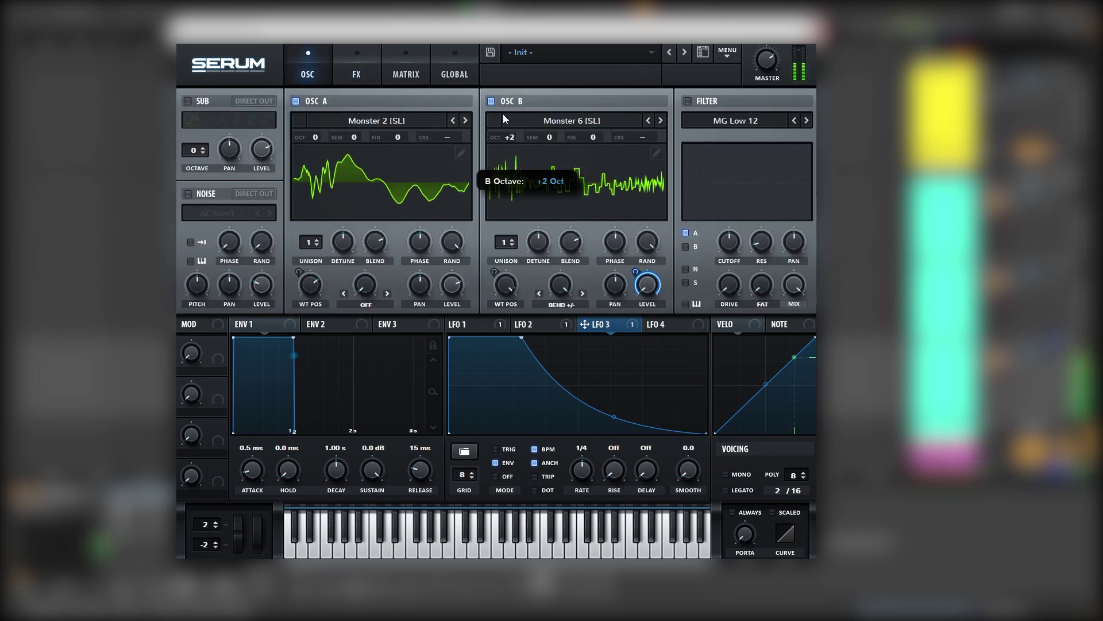
# - Enable the filter effect directly after the distortion, set it to Band 24, and modulate its lowered cutoff with LFO 3
pyautogui.click(346, 67)
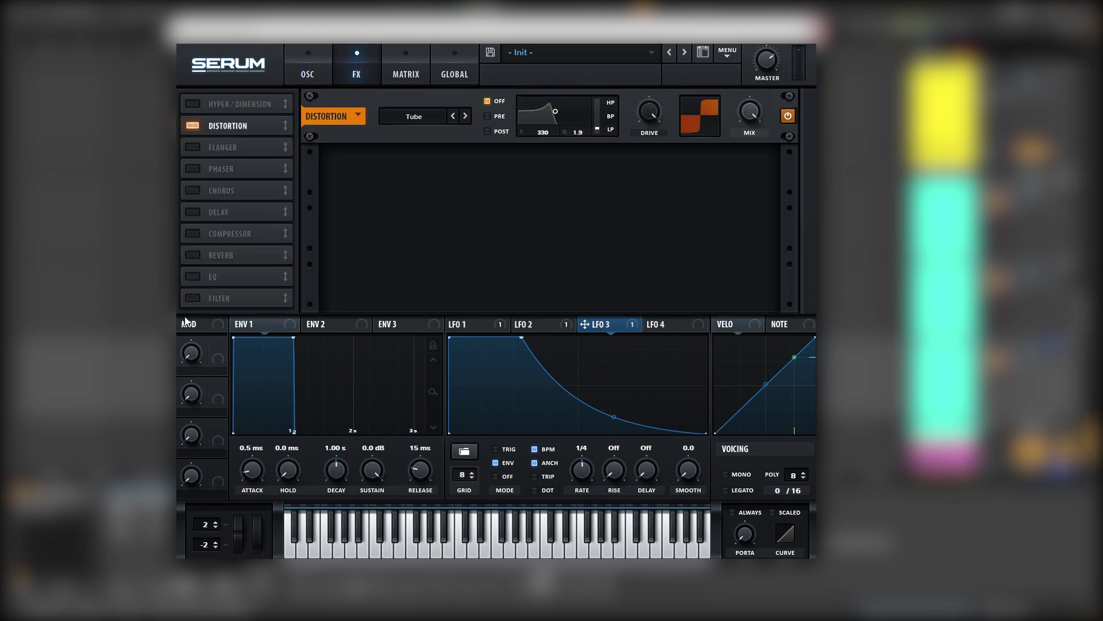
pyautogui.click(192, 298)
pyautogui.moveTo(222, 293); pyautogui.dragTo(230, 166)
pyautogui.click(440, 174)
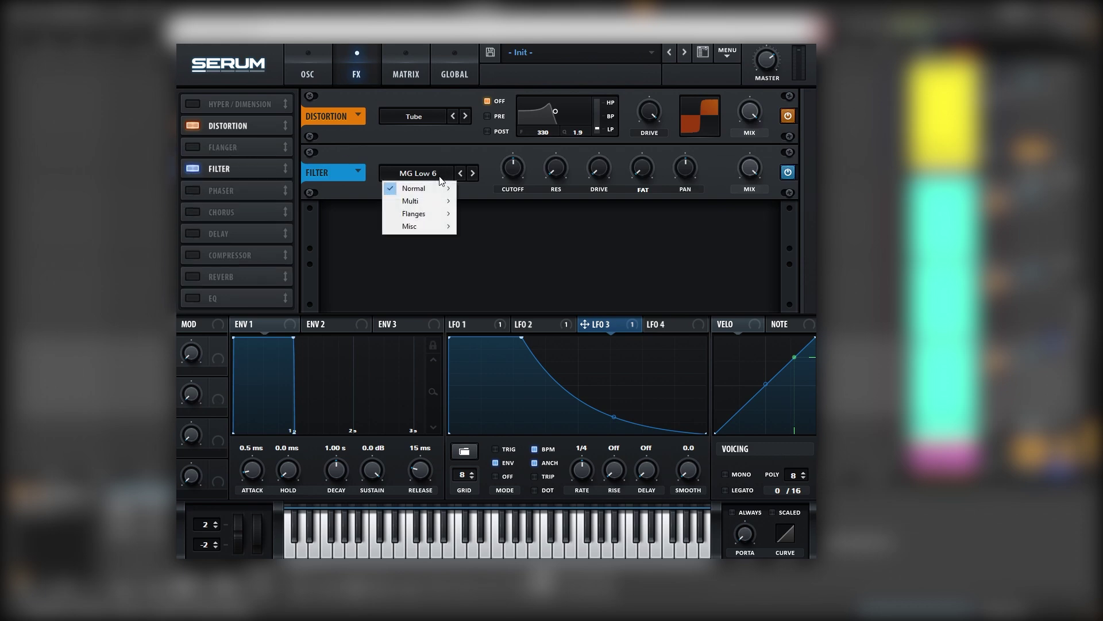
pyautogui.moveTo(442, 194)
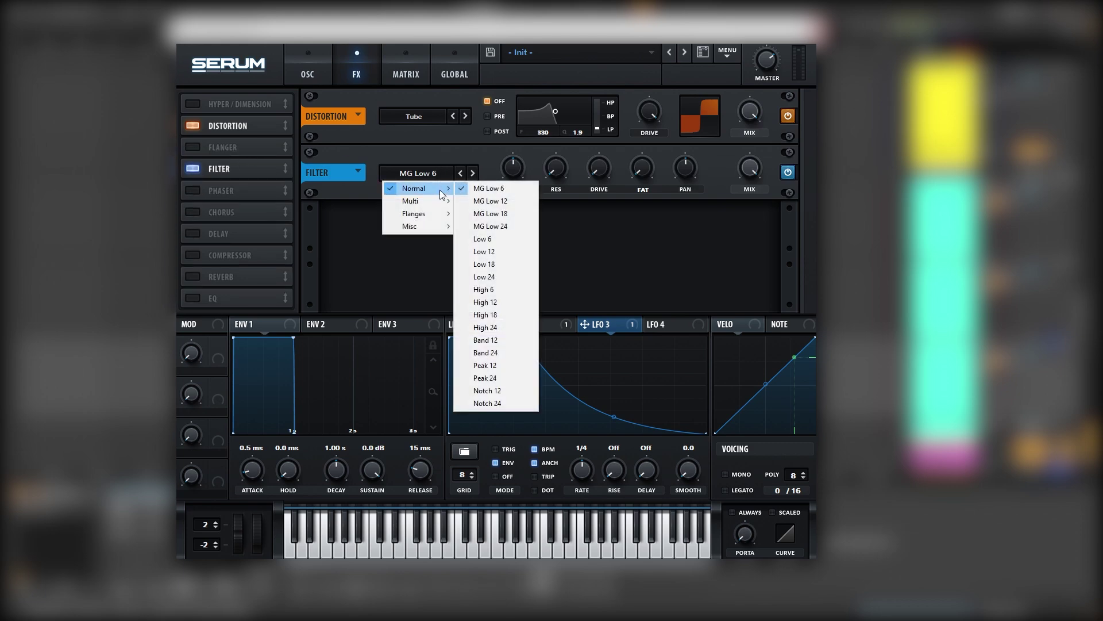
pyautogui.click(488, 333)
pyautogui.moveTo(516, 164); pyautogui.dragTo(495, 184)
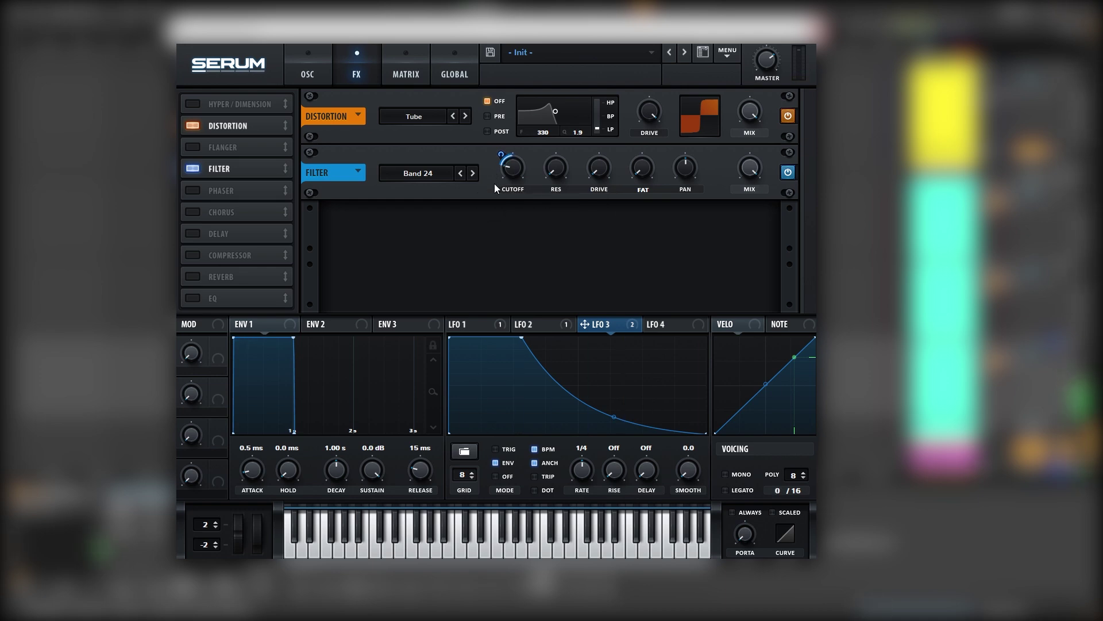
# - Enable the chorus effect with a raised mix, and a multiband compressor with increased gain and an adjusted high band
pyautogui.click(192, 212)
pyautogui.moveTo(751, 222); pyautogui.dragTo(759, 205)
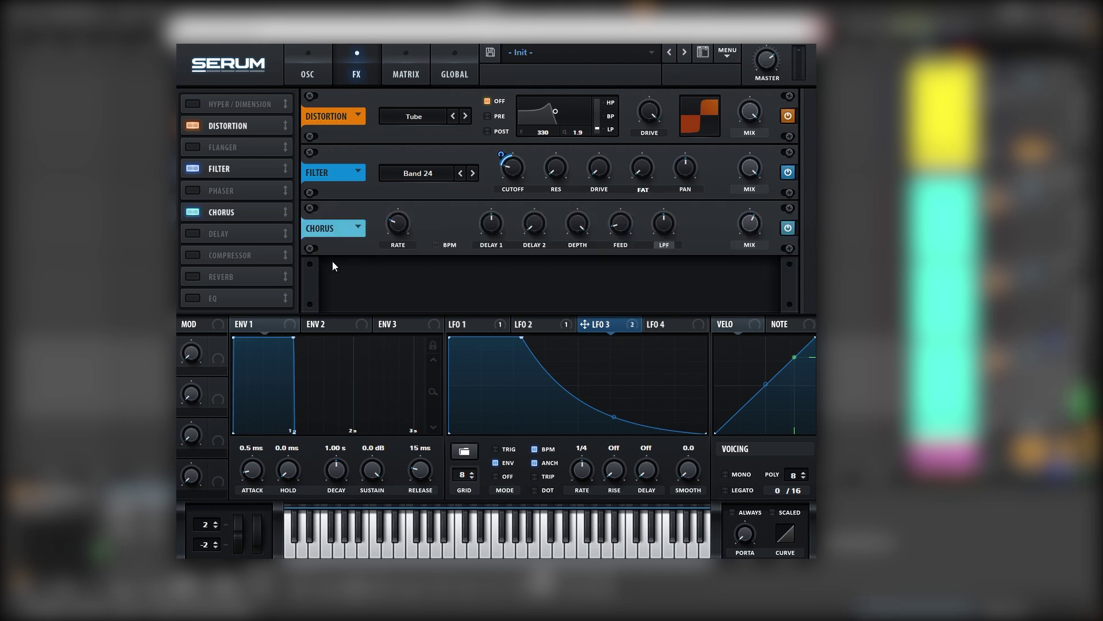
pyautogui.click(192, 255)
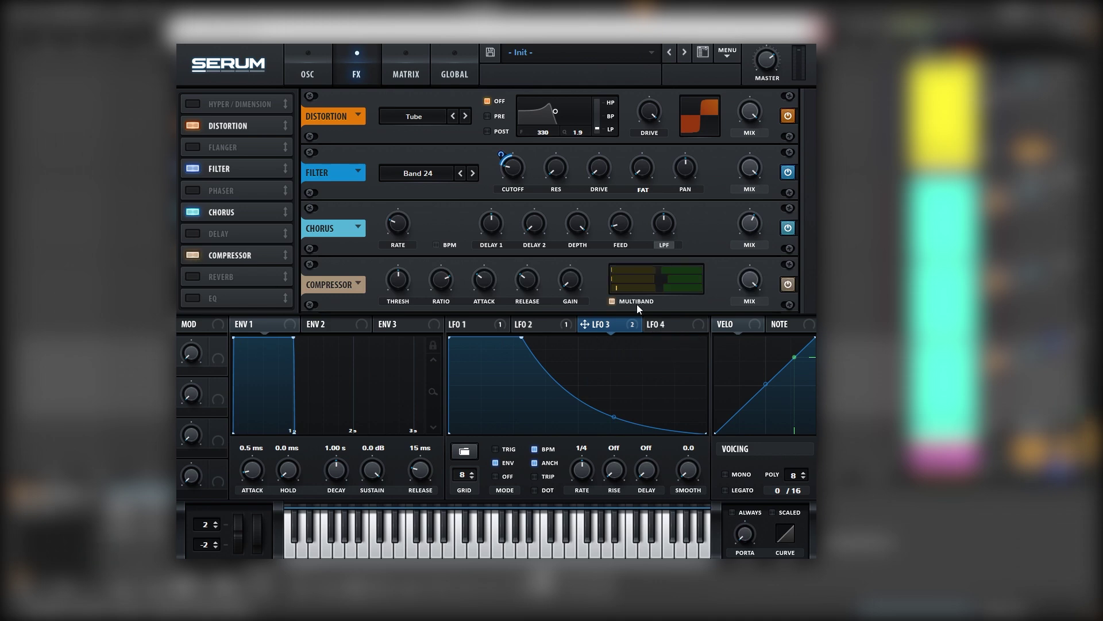
pyautogui.moveTo(576, 281)
pyautogui.moveTo(574, 248); pyautogui.dragTo(575, 236)
pyautogui.moveTo(637, 274)
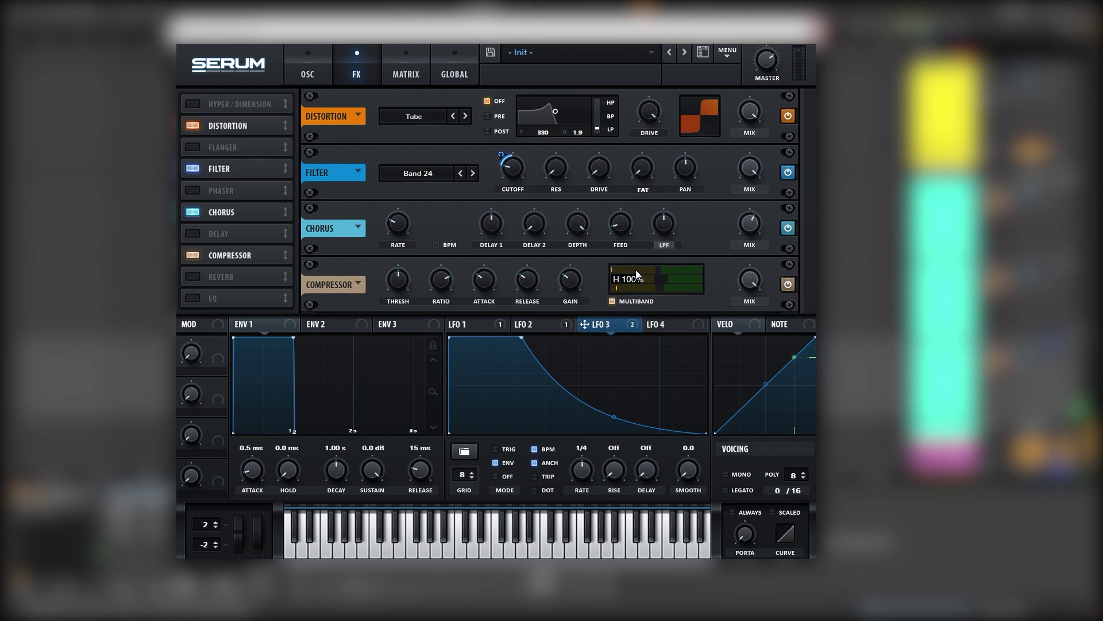
pyautogui.moveTo(647, 268); pyautogui.dragTo(652, 268)
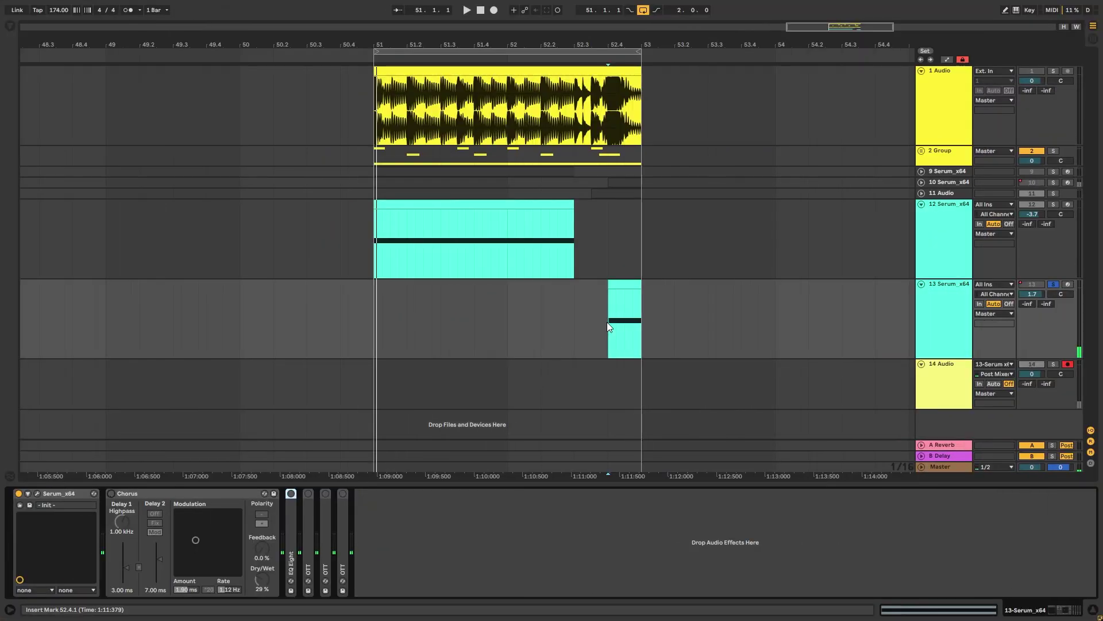
# - Play track 13 from 52.4.1, switch on its Chorus device, and unfold and switch on EQ Eight
pyautogui.click(608, 326)
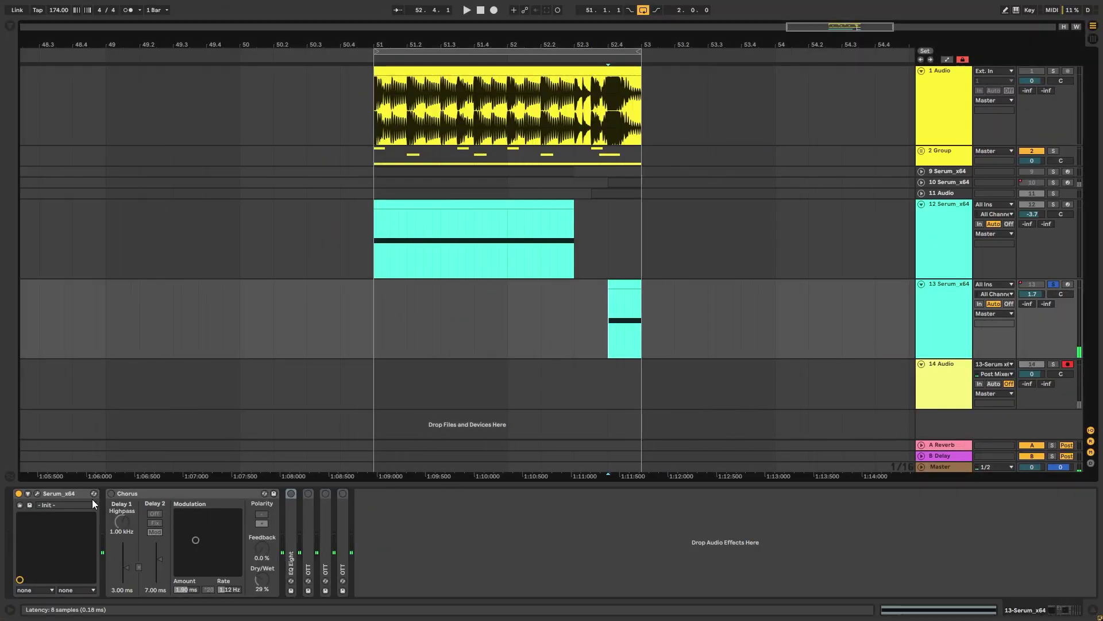
pyautogui.click(111, 493)
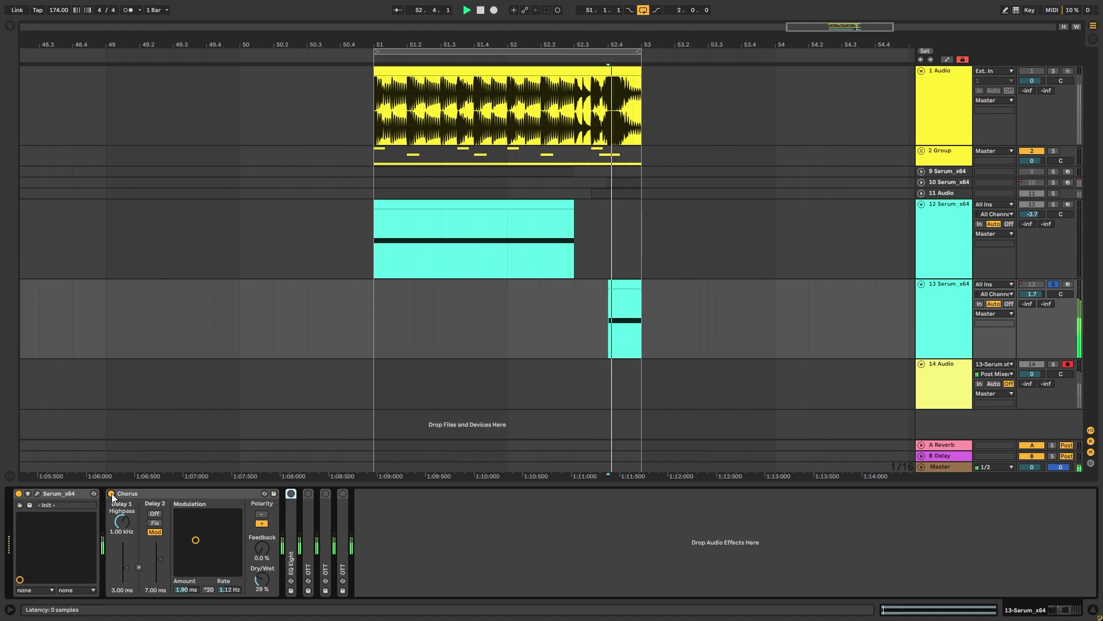
pyautogui.doubleClick(291, 507)
pyautogui.click(291, 493)
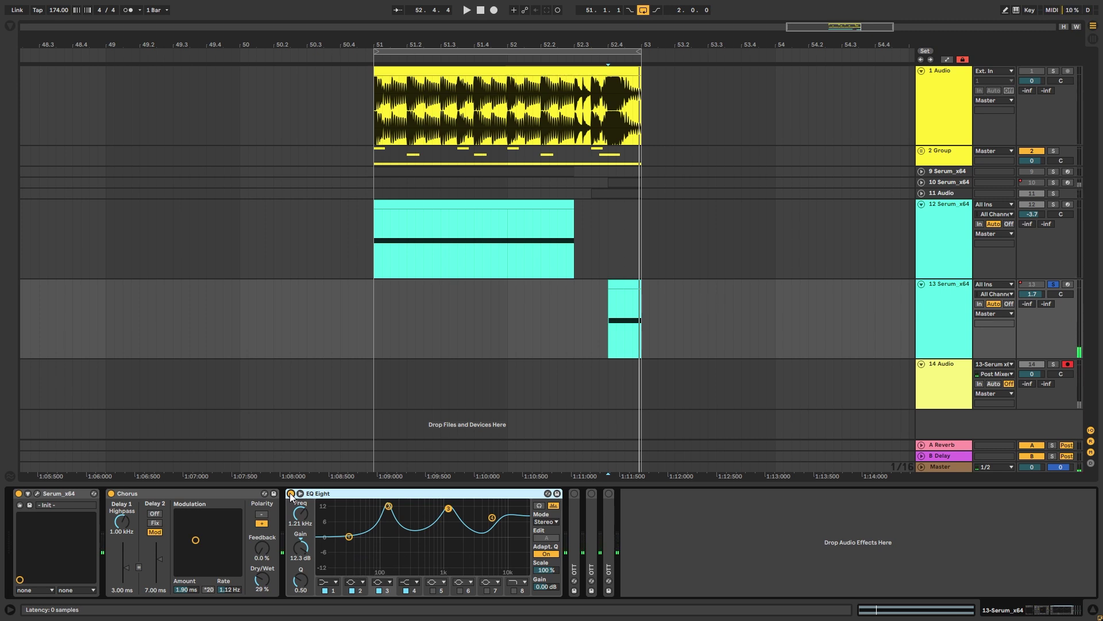
# - Move EQ Eight's band 3 peak to 880 Hz with a gain of 13.8 dB while auditioning the sound
pyautogui.click(450, 509)
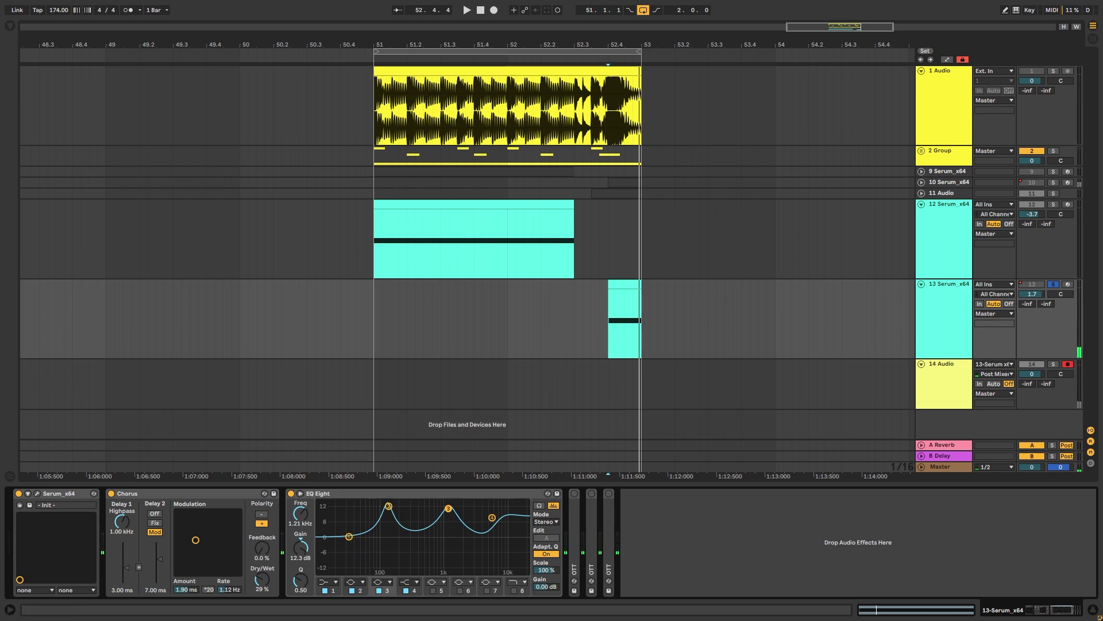
pyautogui.press('space')
pyautogui.moveTo(414, 506); pyautogui.dragTo(439, 505)
pyautogui.press('space')
pyautogui.press('space')
pyautogui.press('space')
pyautogui.press('space')
pyautogui.press('space')
pyautogui.press('space')
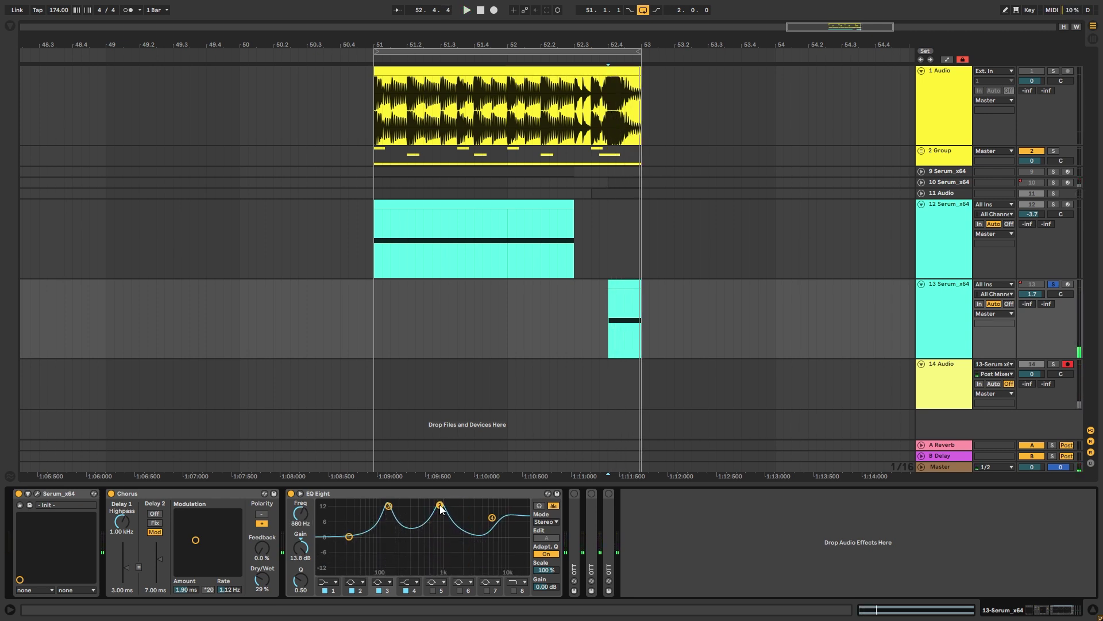
# - Unfold the three OTT devices on track 13, switch each of them on, and audition the clip
pyautogui.doubleClick(610, 510)
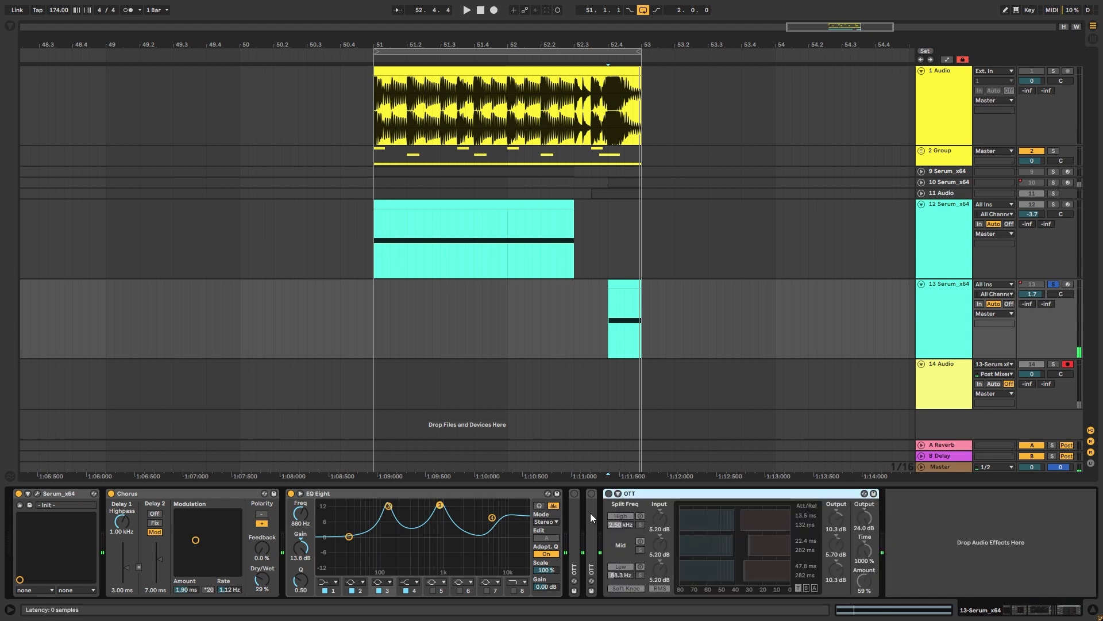
pyautogui.doubleClick(591, 512)
pyautogui.doubleClick(581, 514)
pyautogui.click(1027, 607)
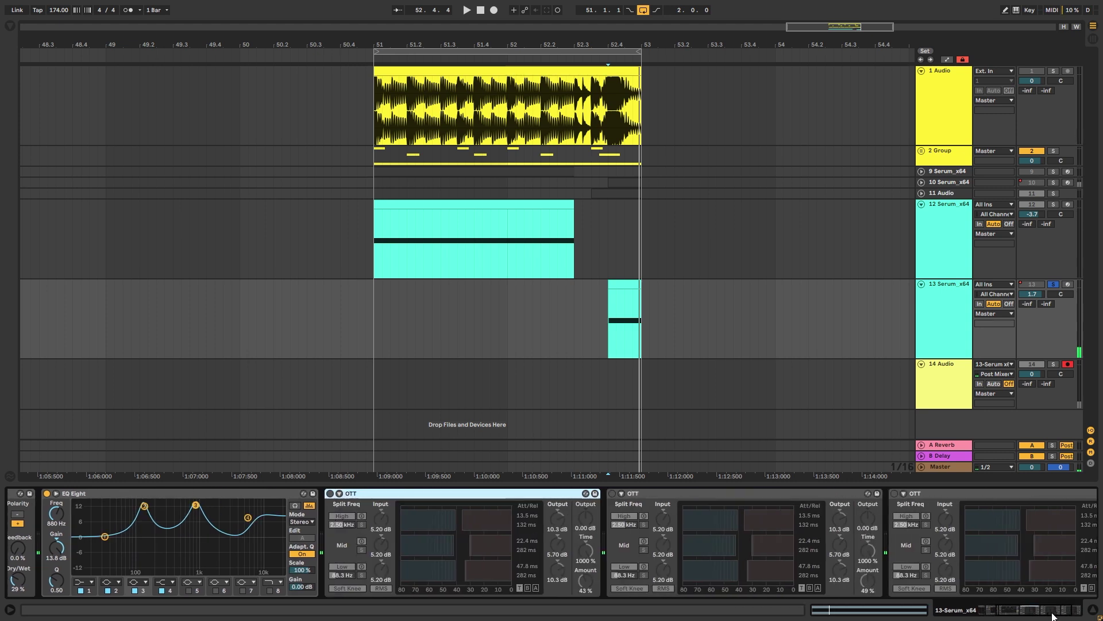
pyautogui.click(813, 494)
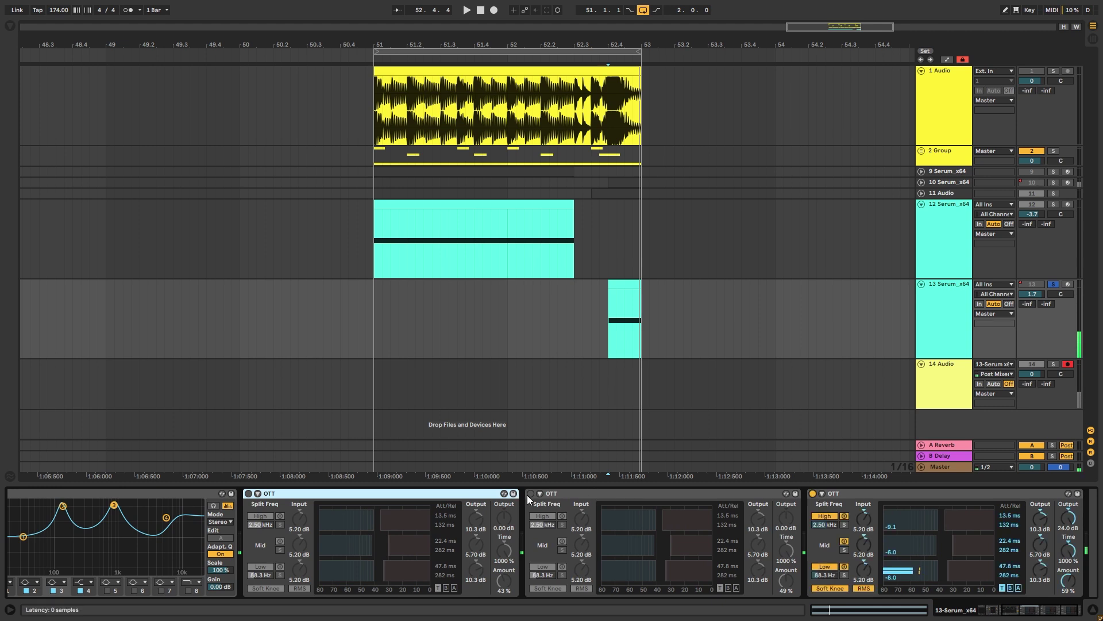
pyautogui.click(530, 493)
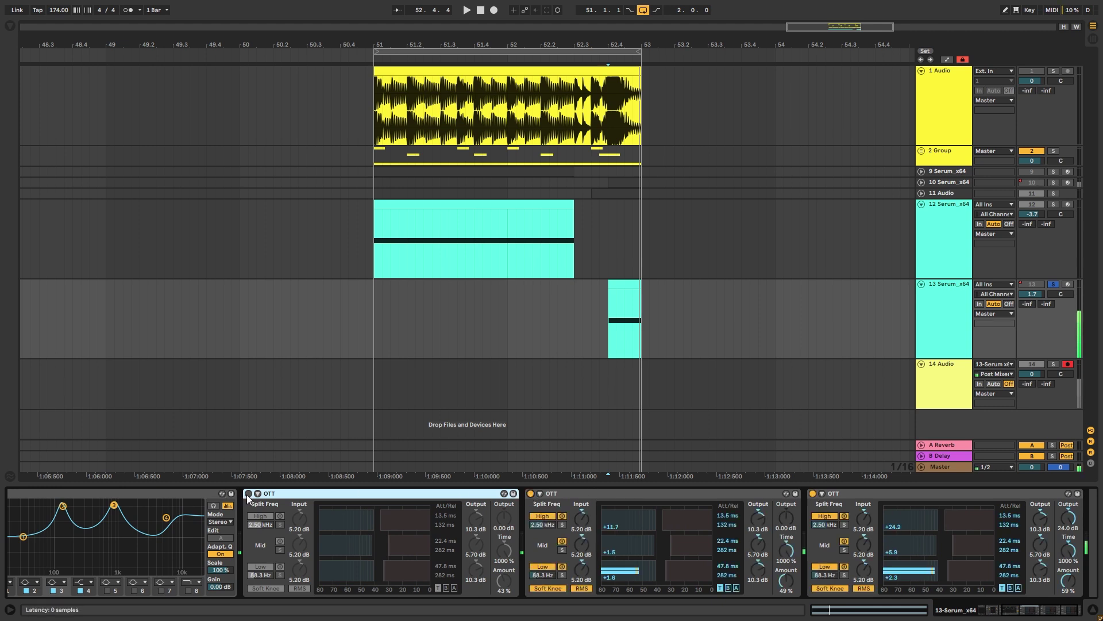
pyautogui.click(247, 493)
pyautogui.press('space')
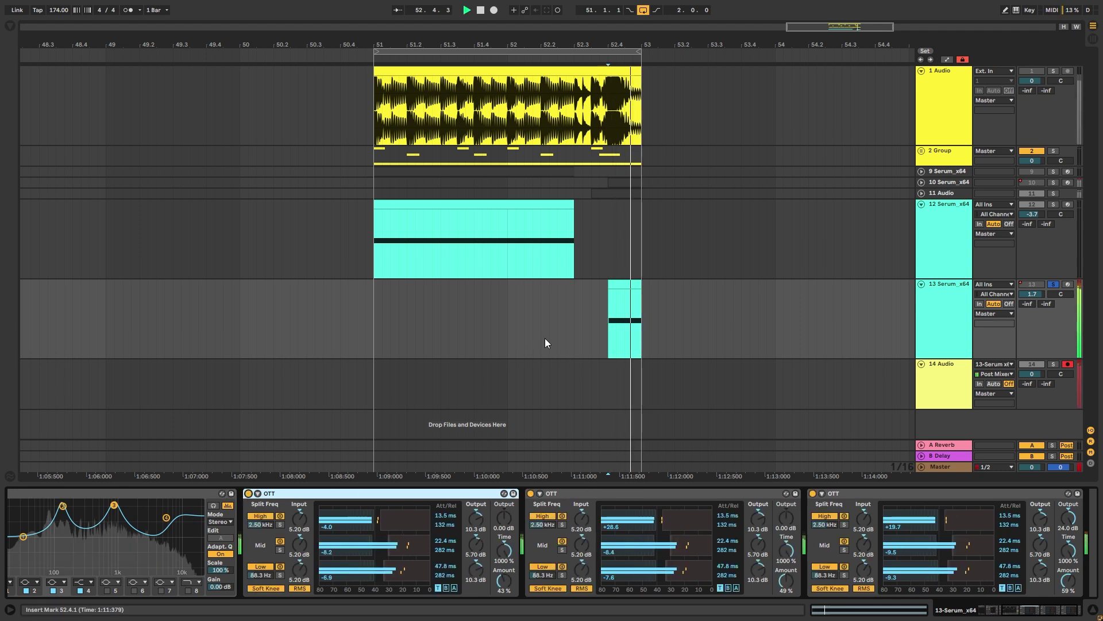
pyautogui.press('space')
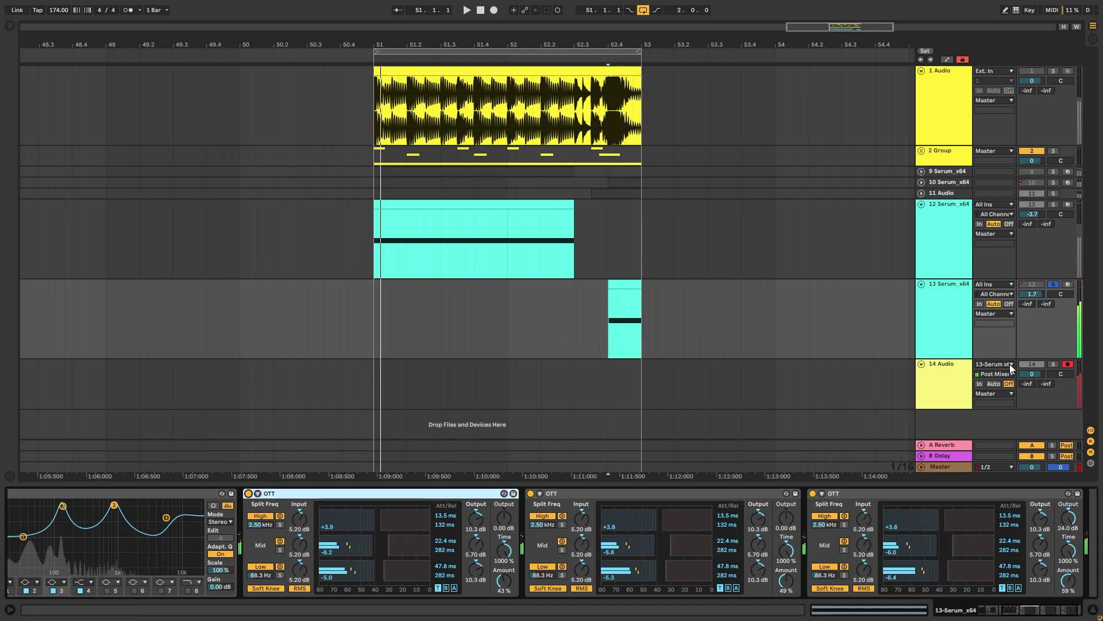
# - Record track 13's output onto track 14 from 52.4.1 to 53.1.1, and play the recording back with track 14 soloed
pyautogui.press('F9')
pyautogui.press('space')
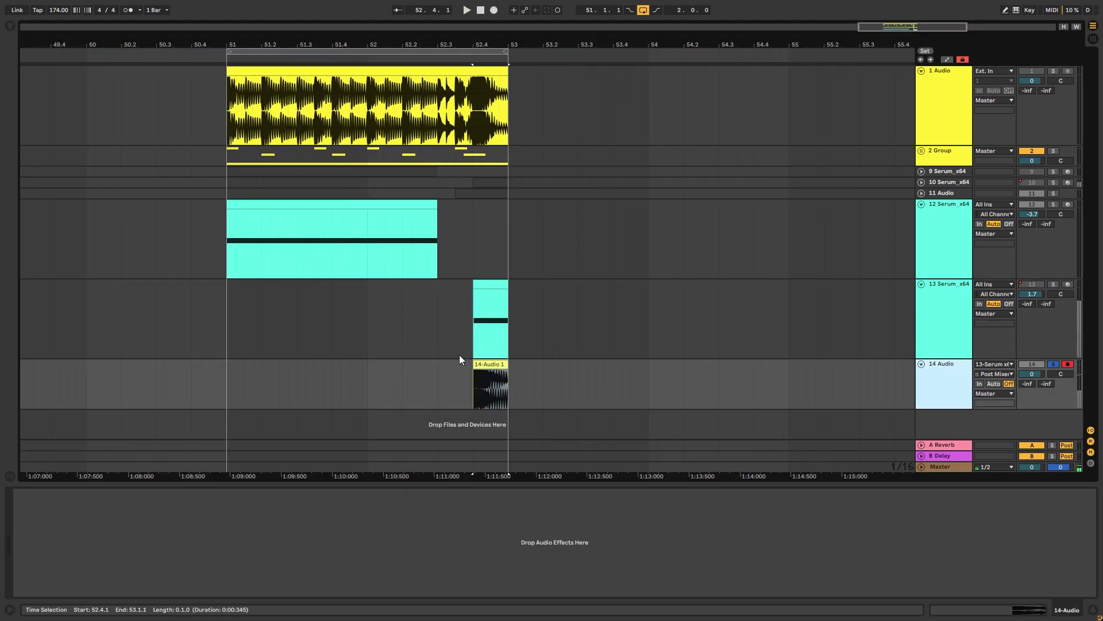
pyautogui.click(484, 365)
pyautogui.press('space')
pyautogui.press('space')
# - Give the recorded clip on track 14 a long fade-out and audition it
pyautogui.moveTo(454, 39); pyautogui.dragTo(508, 60)
pyautogui.press('space')
pyautogui.press('space')
pyautogui.press('space')
pyautogui.press('space')
pyautogui.press('m')
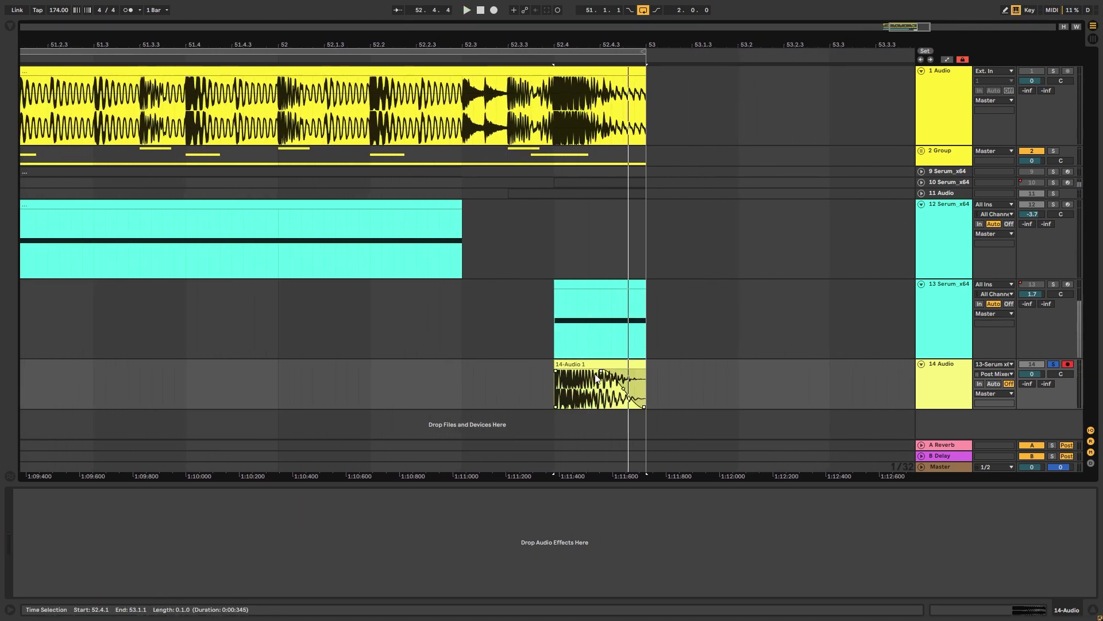
pyautogui.click(587, 364)
pyautogui.press('space')
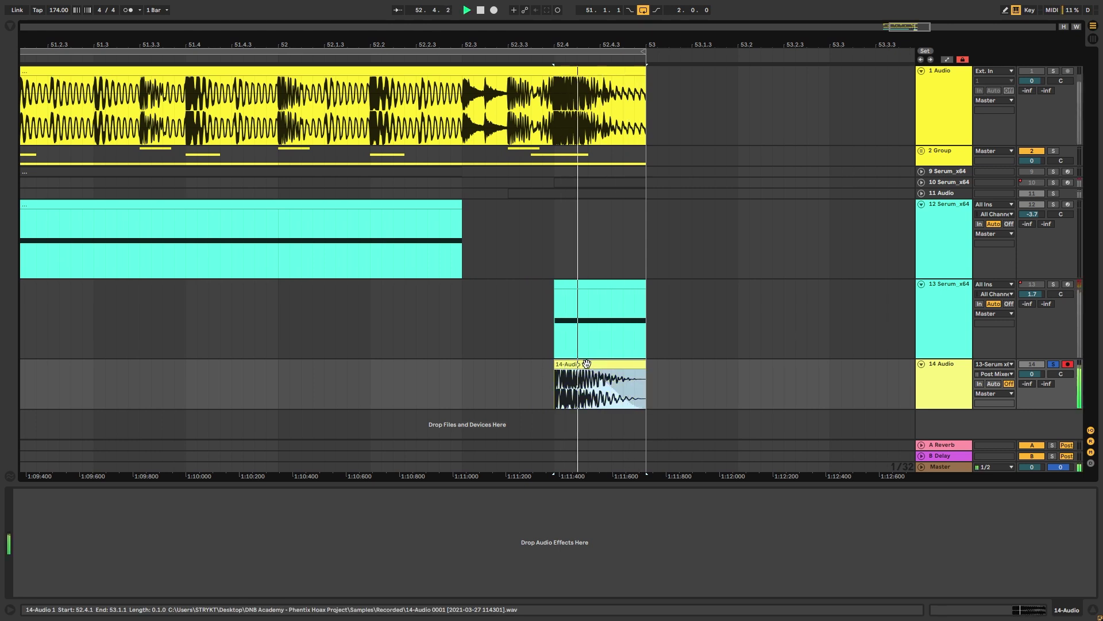
# - Place a reversed copy of the recorded clip directly before the original, keeping only the section from 52.3.3 to 52.4.1
pyautogui.moveTo(608, 364); pyautogui.dragTo(563, 373)
pyautogui.press('r')
pyautogui.click(530, 366)
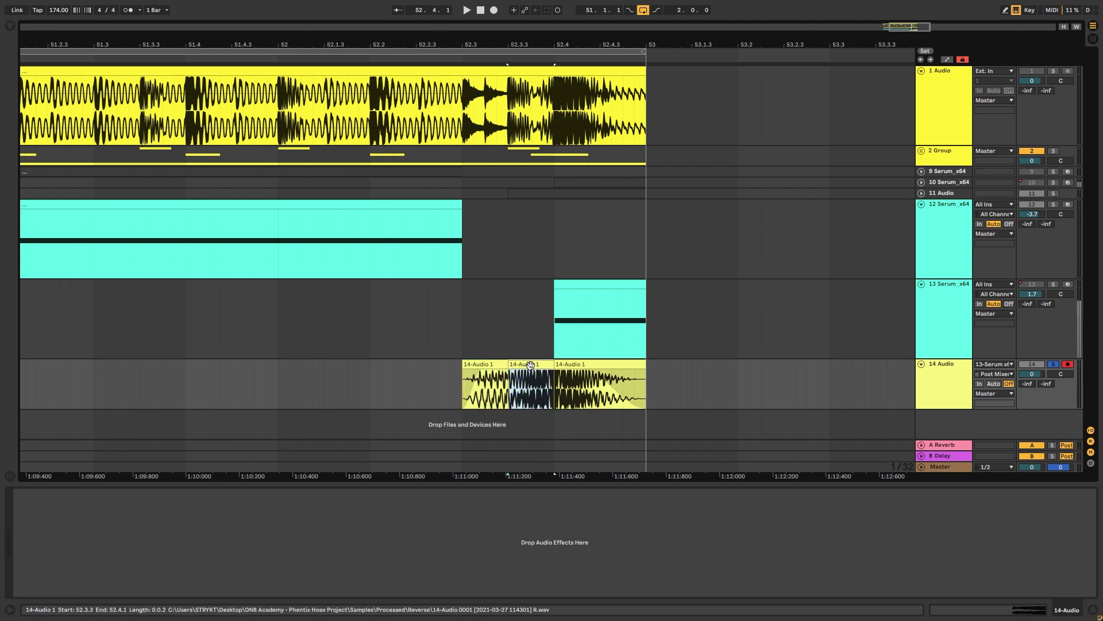
pyautogui.press('Delete')
pyautogui.moveTo(496, 365); pyautogui.dragTo(541, 367)
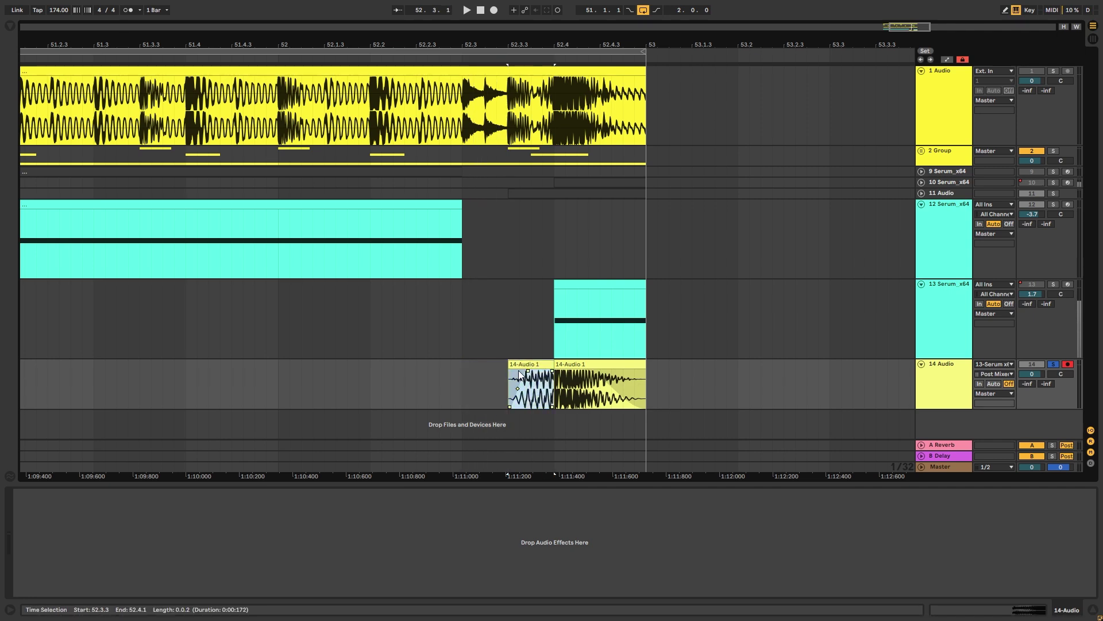
# - Adjust the fade where the reversed and original clips meet on track 14, auditioning them from 52.3.3
pyautogui.click(437, 355)
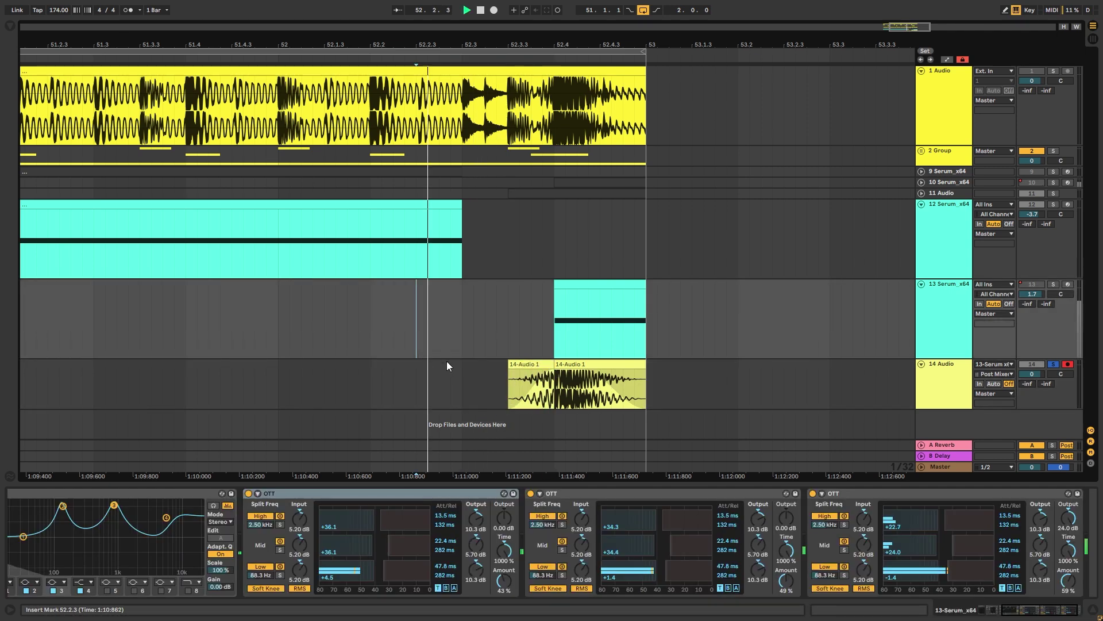
pyautogui.click(502, 378)
pyautogui.press('space')
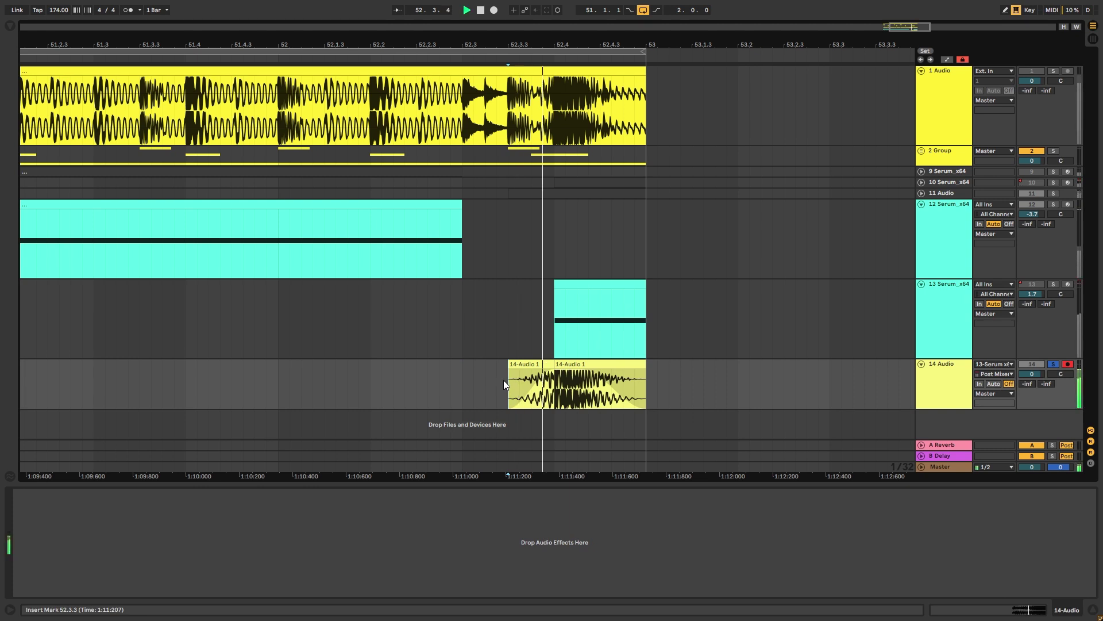
pyautogui.press('space')
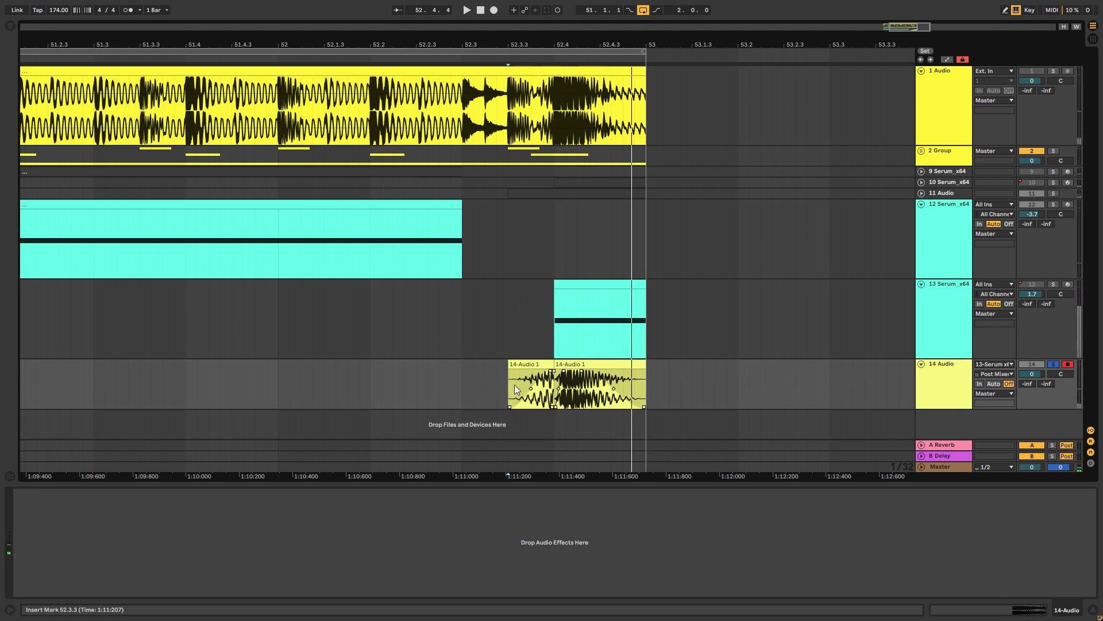
pyautogui.press('space')
pyautogui.press('space')
pyautogui.moveTo(562, 372); pyautogui.dragTo(537, 373)
pyautogui.press('space')
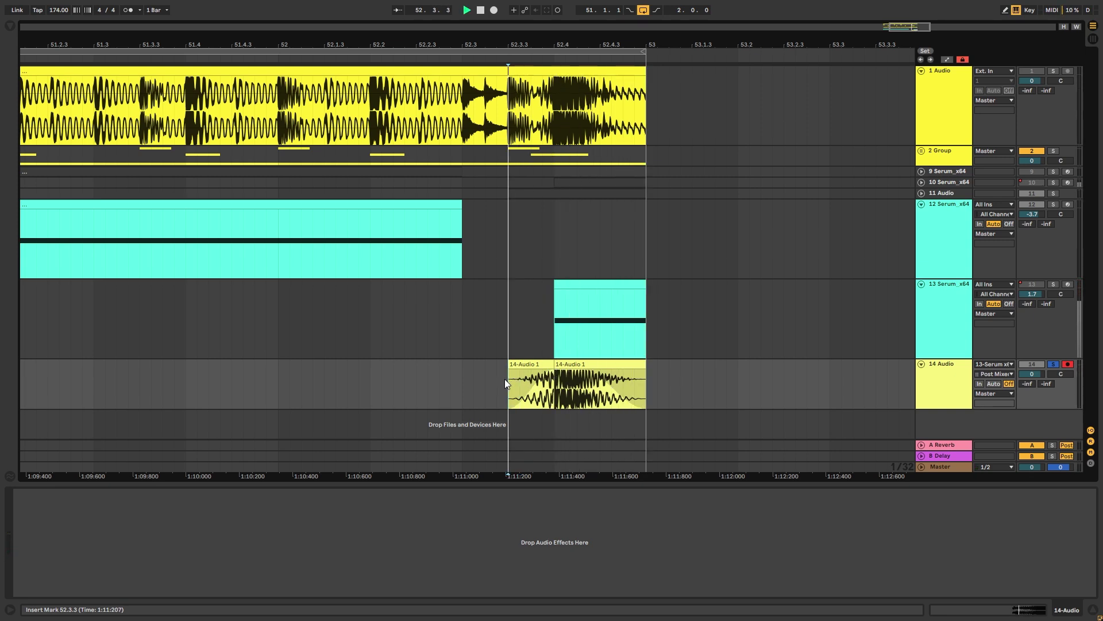
pyautogui.press('space')
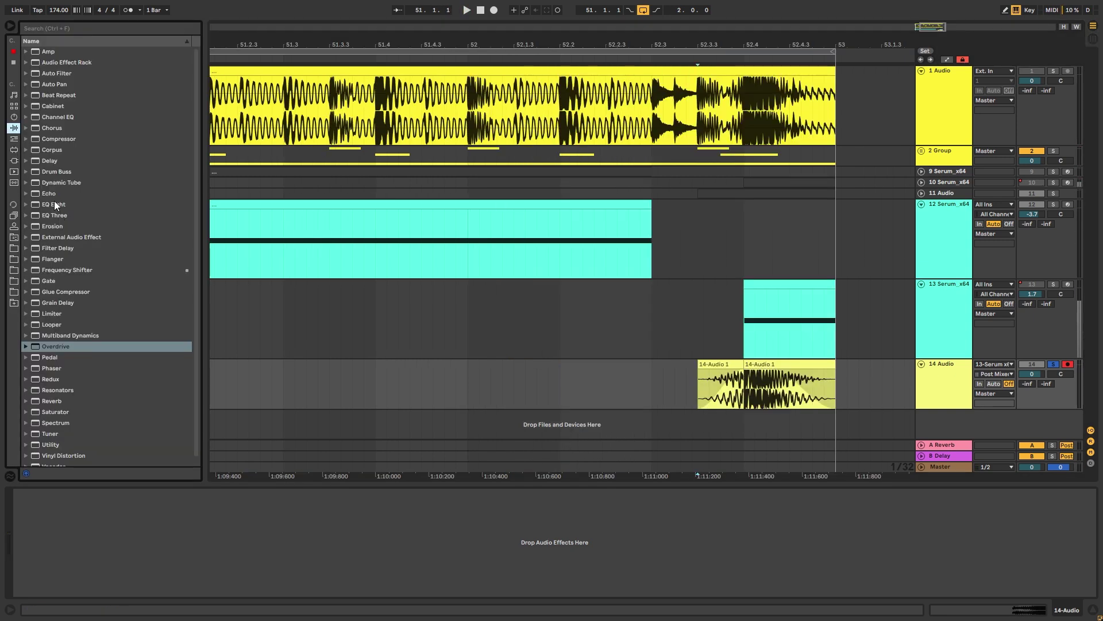
# - Add EQ Eight to track 14 and move band 2 to 267 Hz with a gain of 10.5 dB
pyautogui.moveTo(55, 205); pyautogui.dragTo(774, 389)
pyautogui.press('space')
pyautogui.press('space')
pyautogui.moveTo(128, 537); pyautogui.dragTo(135, 512)
# - Automate EQ Eight's band 2 frequency on track 14 to rise to a peak inside the second clip and fall again, auditioning it
pyautogui.press('a')
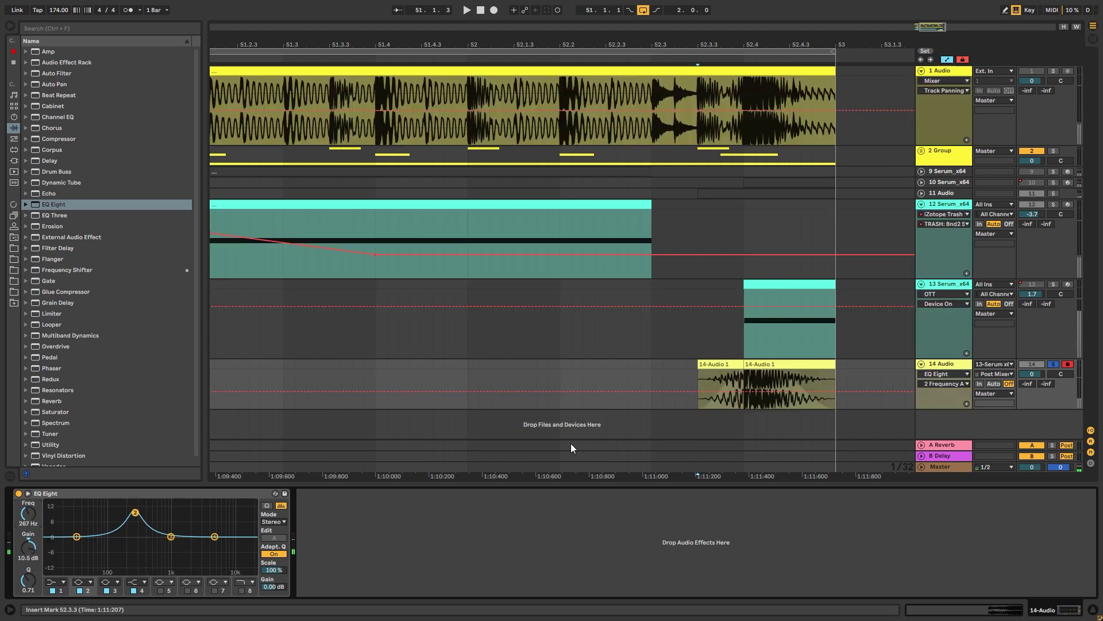
pyautogui.click(726, 392)
pyautogui.moveTo(745, 391)
pyautogui.mouseDown()
pyautogui.moveTo(766, 382)
pyautogui.moveTo(836, 393)
pyautogui.mouseUp()
pyautogui.click(712, 402)
pyautogui.click(725, 401)
pyautogui.press('space')
pyautogui.press('space')
pyautogui.press('space')
pyautogui.press('space')
pyautogui.press('space')
pyautogui.press('space')
pyautogui.press('space')
pyautogui.press('space')
pyautogui.press('space')
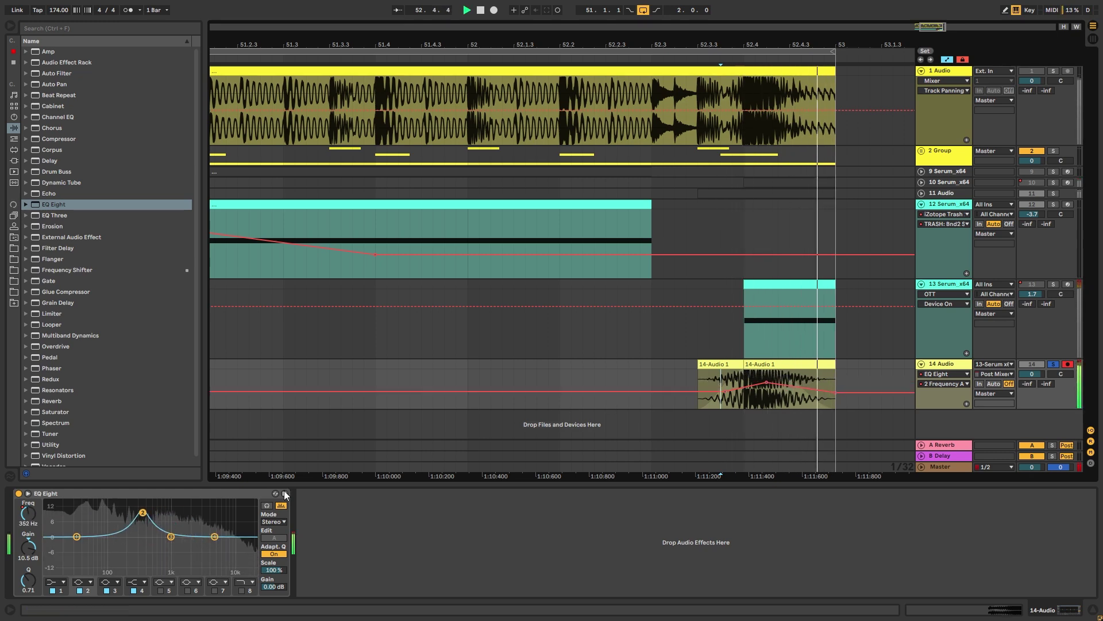
pyautogui.press('space')
# - Lower the band 2 frequency automation to 94.8 Hz at its start and 75.4 Hz at its end while auditioning
pyautogui.moveTo(723, 404); pyautogui.dragTo(792, 397)
pyautogui.press('space')
pyautogui.press('space')
pyautogui.press('space')
pyautogui.press('space')
pyautogui.press('space')
pyautogui.press('space')
pyautogui.press('space')
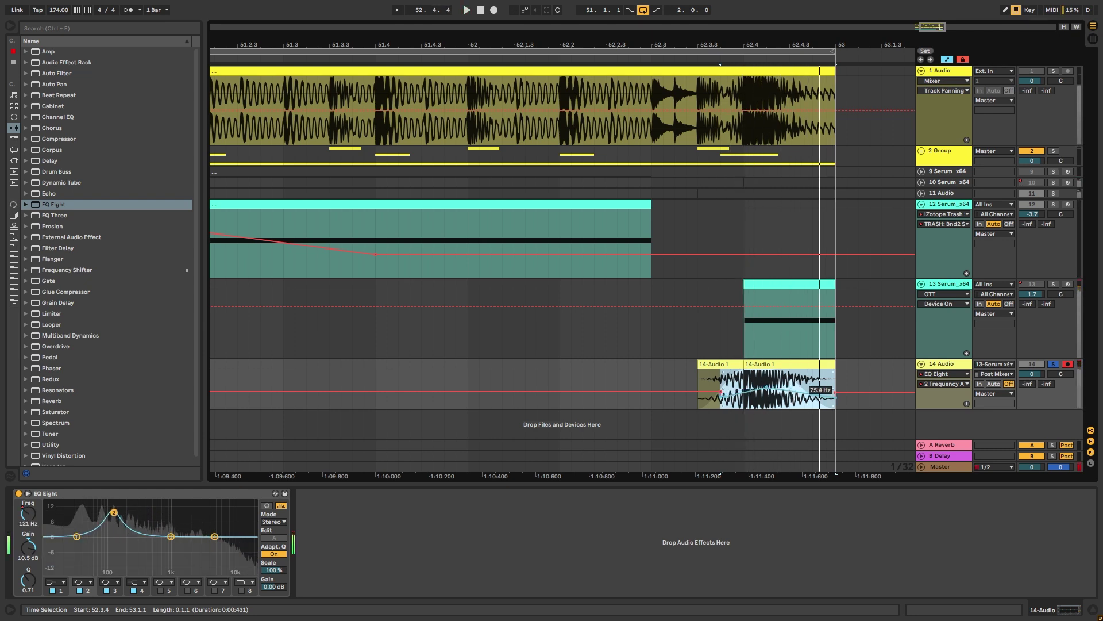
pyautogui.press('space')
pyautogui.click(695, 384)
pyautogui.press('space')
pyautogui.press('space')
# - Raise EQ Eight's band 4 to 6.07 dB at 5.39 kHz on track 14 and audition the sound
pyautogui.moveTo(214, 537); pyautogui.dragTo(216, 523)
pyautogui.press('space')
pyautogui.press('space')
pyautogui.press('space')
pyautogui.press('space')
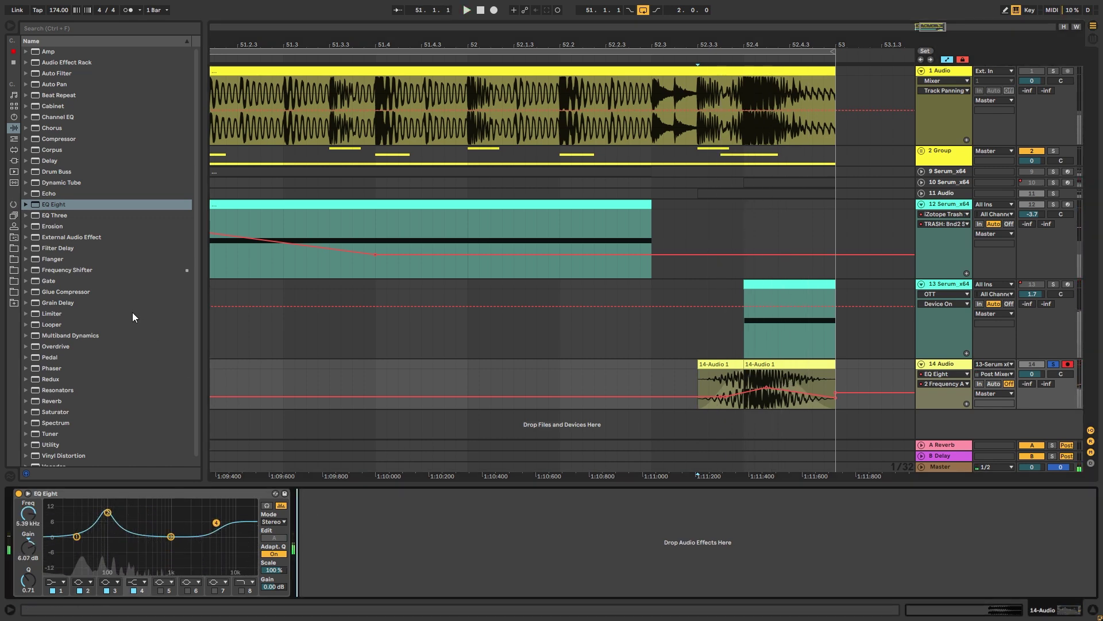
# - Add Reverb after EQ Eight on track 14 and automate its Dry/Wet to rise from 0% towards the end of the second clip
pyautogui.moveTo(40, 404); pyautogui.dragTo(345, 506)
pyautogui.moveTo(506, 556); pyautogui.dragTo(507, 556)
pyautogui.rightClick(566, 583)
pyautogui.click(598, 539)
pyautogui.moveTo(774, 389)
pyautogui.mouseDown()
pyautogui.moveTo(822, 409)
pyautogui.moveTo(778, 409)
pyautogui.mouseUp()
pyautogui.click(687, 384)
pyautogui.press('space')
pyautogui.press('space')
# - Add a short fade-in to the second clip on track 14 and play from 52.3.3 with automation hidden
pyautogui.click(748, 371)
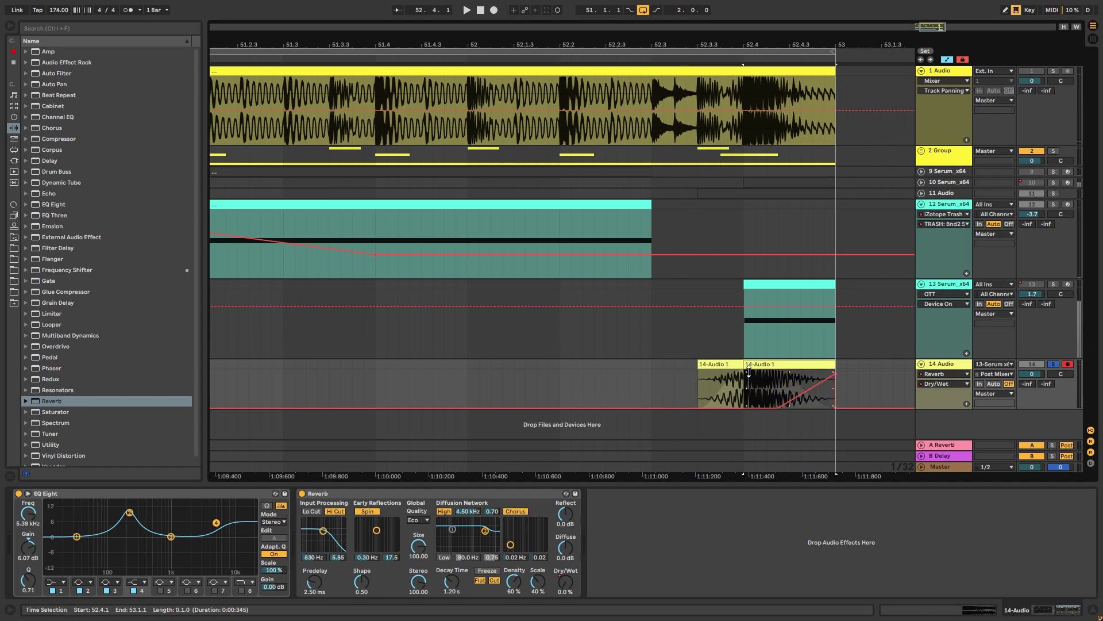
pyautogui.press('a')
pyautogui.click(697, 379)
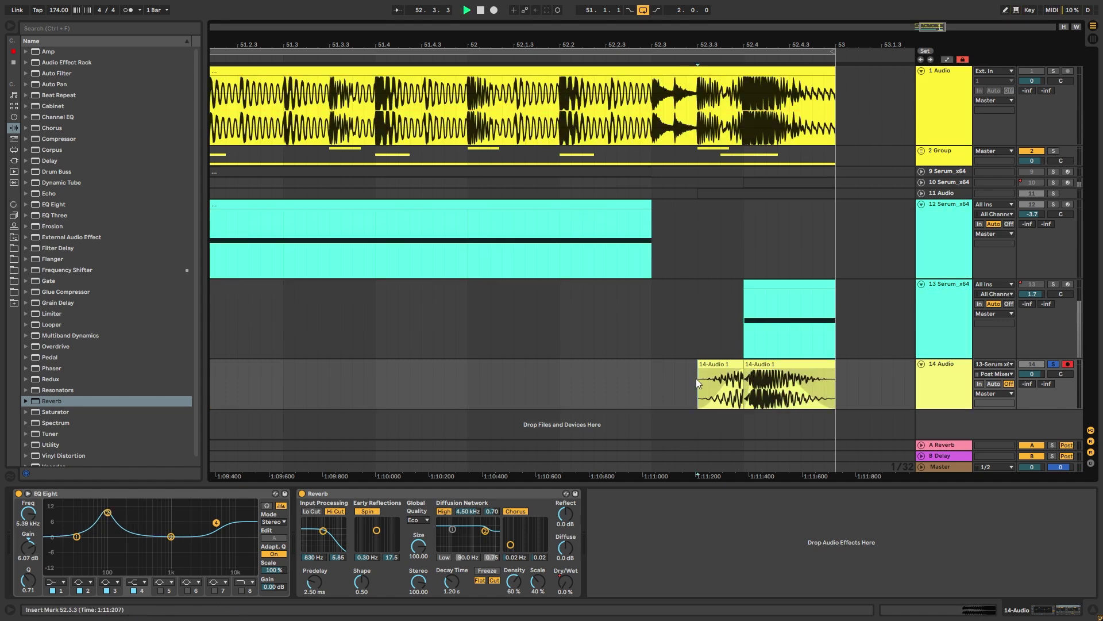
pyautogui.press('space')
pyautogui.press('space')
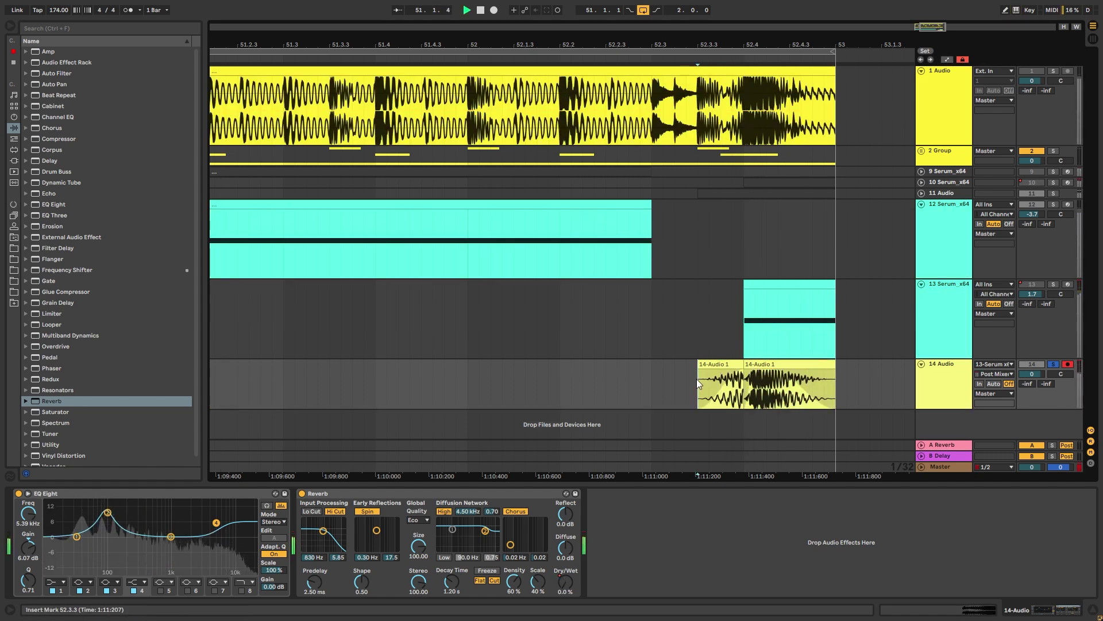
# - Show track 14's automation and lower the peak of the EQ band 2 frequency curve to 841 Hz while auditioning
pyautogui.press('a')
pyautogui.click(746, 385)
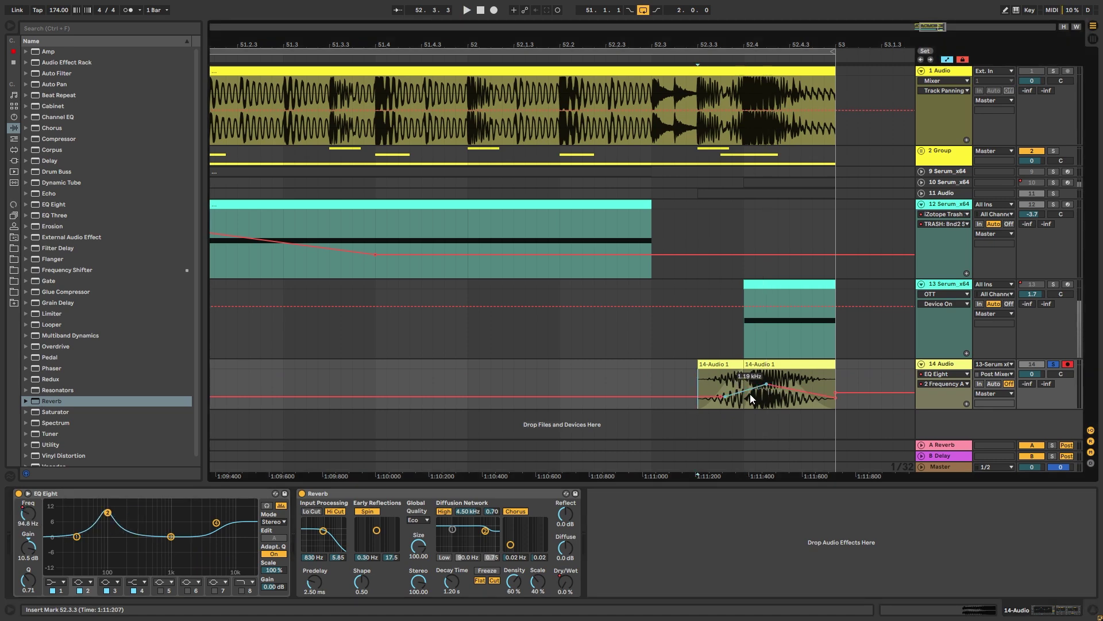
pyautogui.press('space')
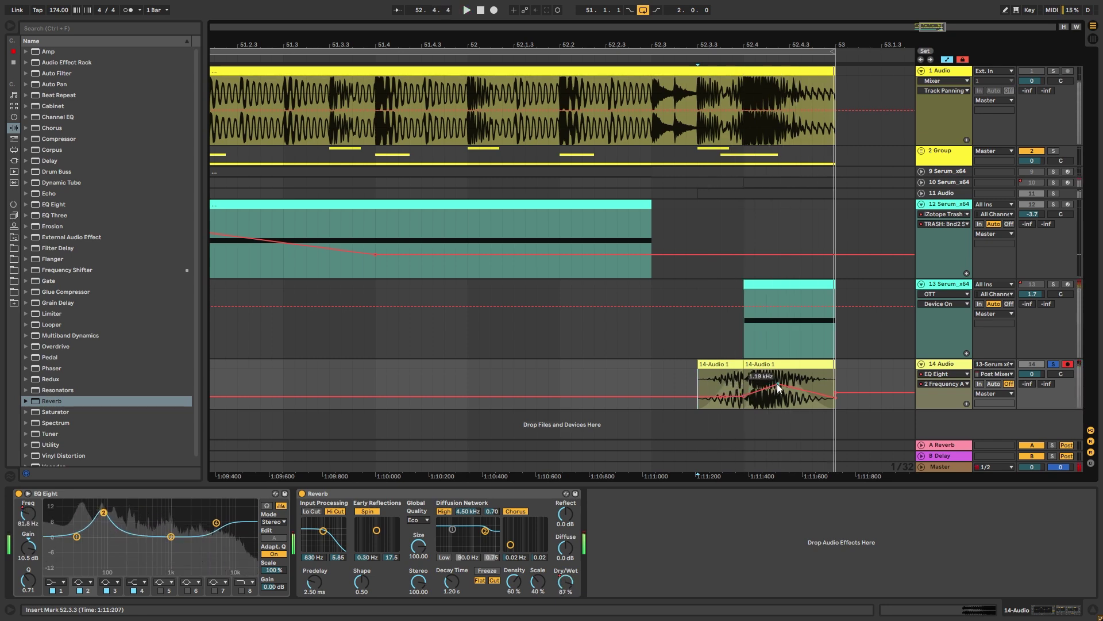
pyautogui.press('space')
pyautogui.press('space')
pyautogui.moveTo(767, 384); pyautogui.dragTo(766, 387)
pyautogui.press('space')
pyautogui.press('space')
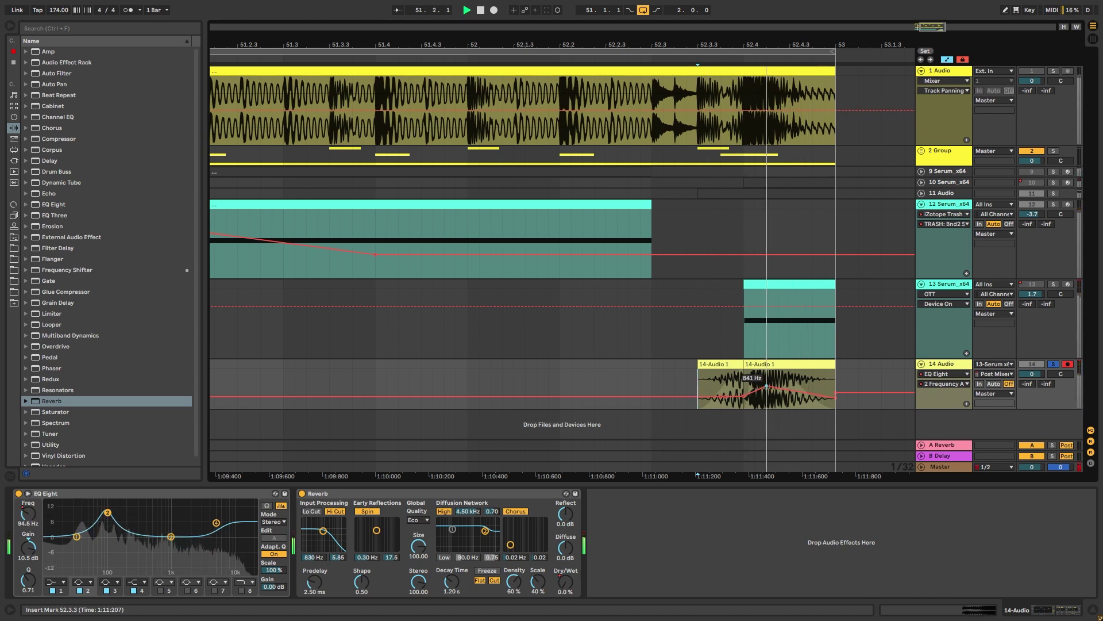
pyautogui.press('space')
# - Turn off track 14's solo, hide the automation, and play all the tracks together from 51.1.1
pyautogui.click(1053, 364)
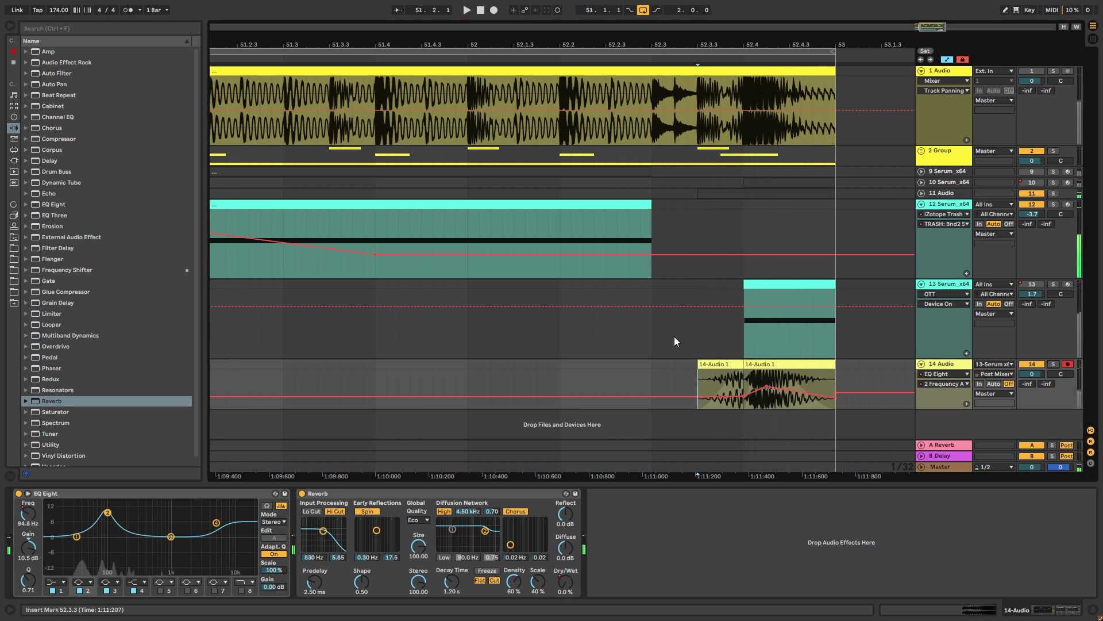
pyautogui.scroll(-3, 612, 52)
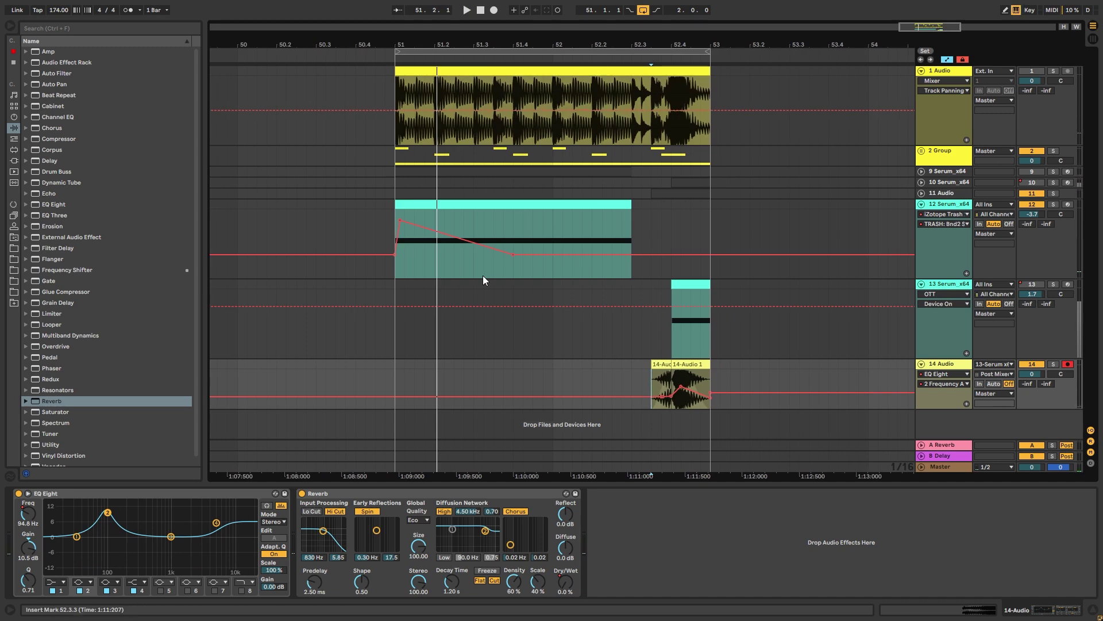
pyautogui.press('a')
pyautogui.click(399, 339)
pyautogui.press('space')
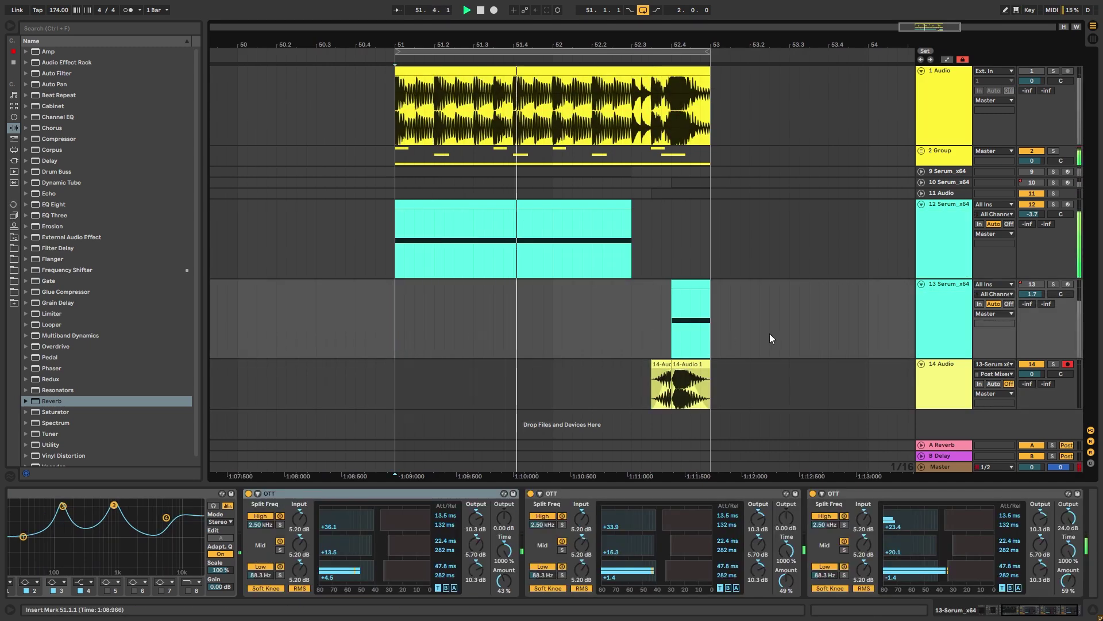
# - Balance the track volumes during playback, setting track 12 to -2.4 dB and track 14 to -3.2 dB
pyautogui.moveTo(1022, 377); pyautogui.dragTo(1019, 382)
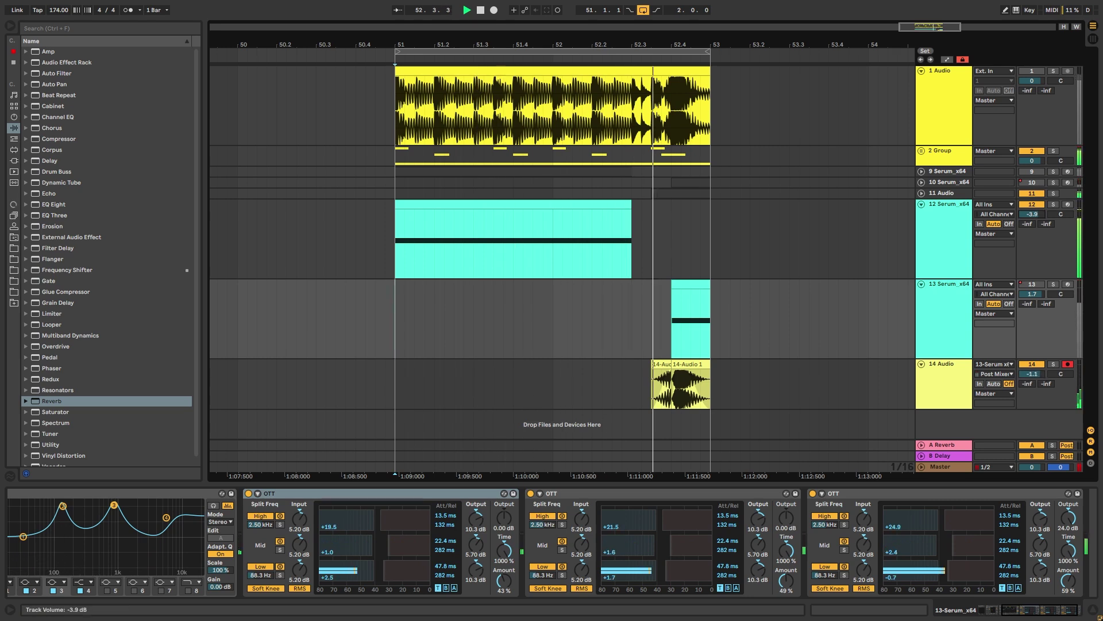
pyautogui.moveTo(1043, 375); pyautogui.dragTo(1040, 372)
pyautogui.press('space')
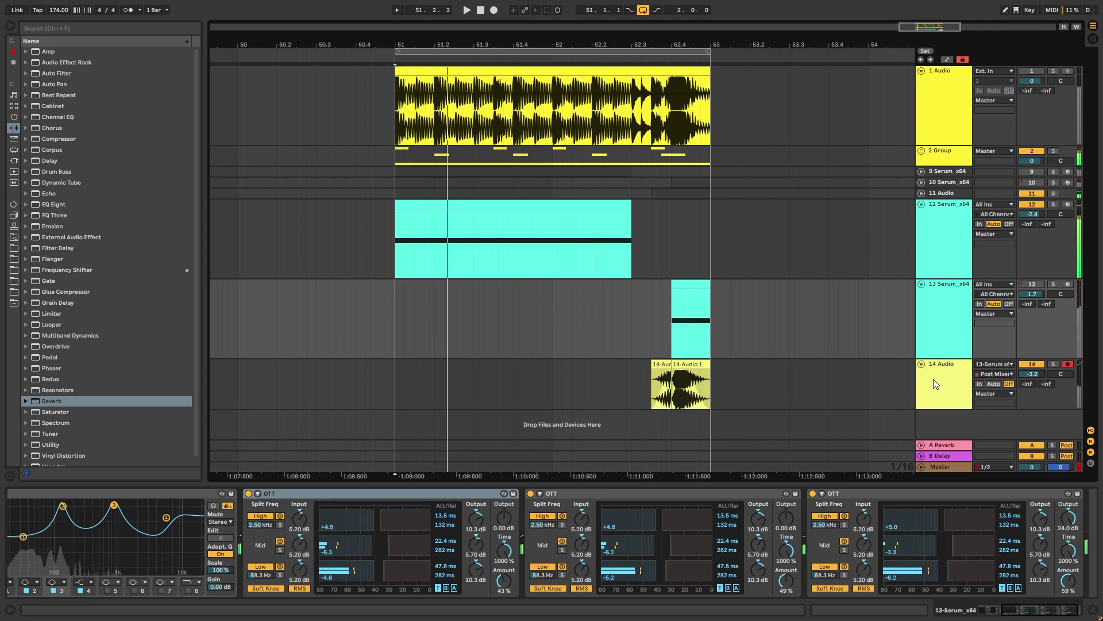
# - Raise the early part of track 14's EQ band 2 frequency automation to 285 Hz, smooth its rise to the peak, and audition it
pyautogui.click(933, 378)
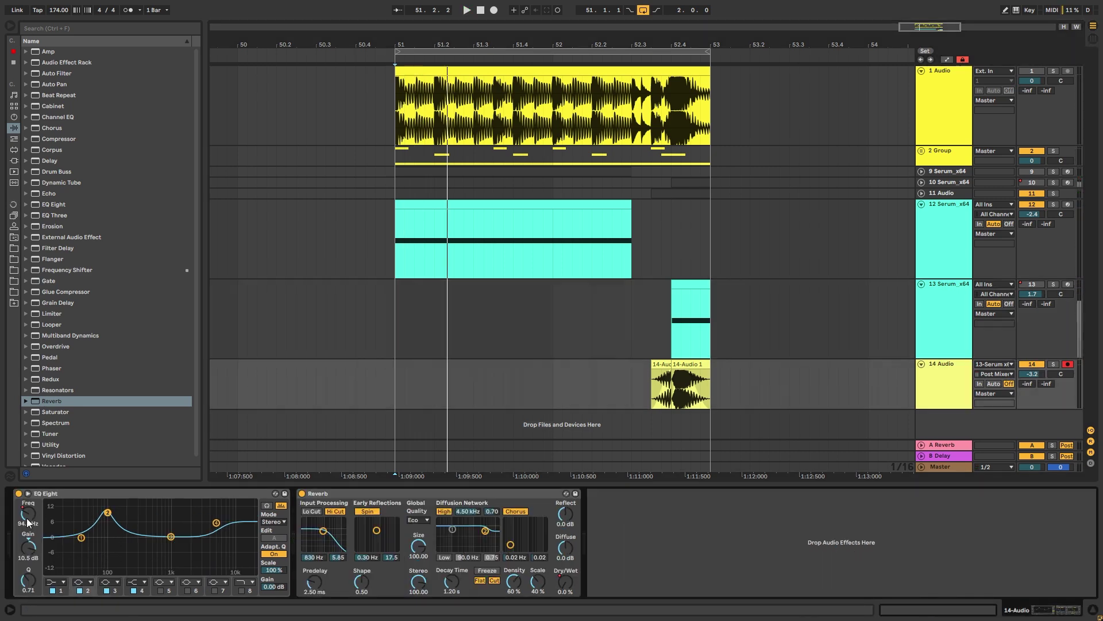
pyautogui.press('a')
pyautogui.moveTo(669, 401); pyautogui.dragTo(669, 397)
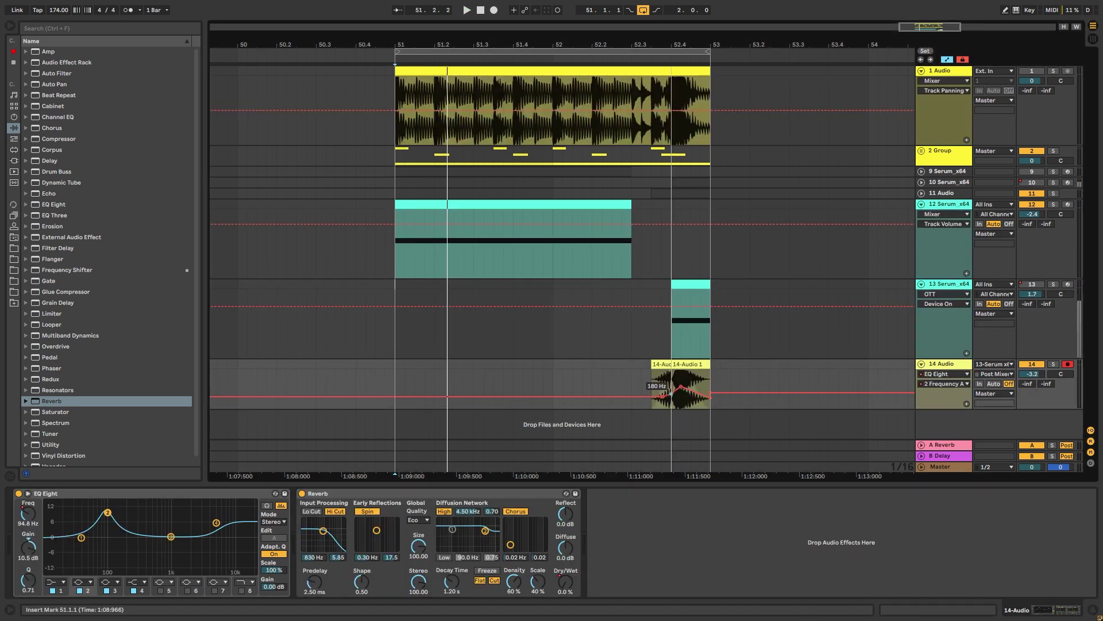
pyautogui.click(662, 397)
pyautogui.click(665, 404)
pyautogui.press('space')
pyautogui.press('space')
pyautogui.click(656, 402)
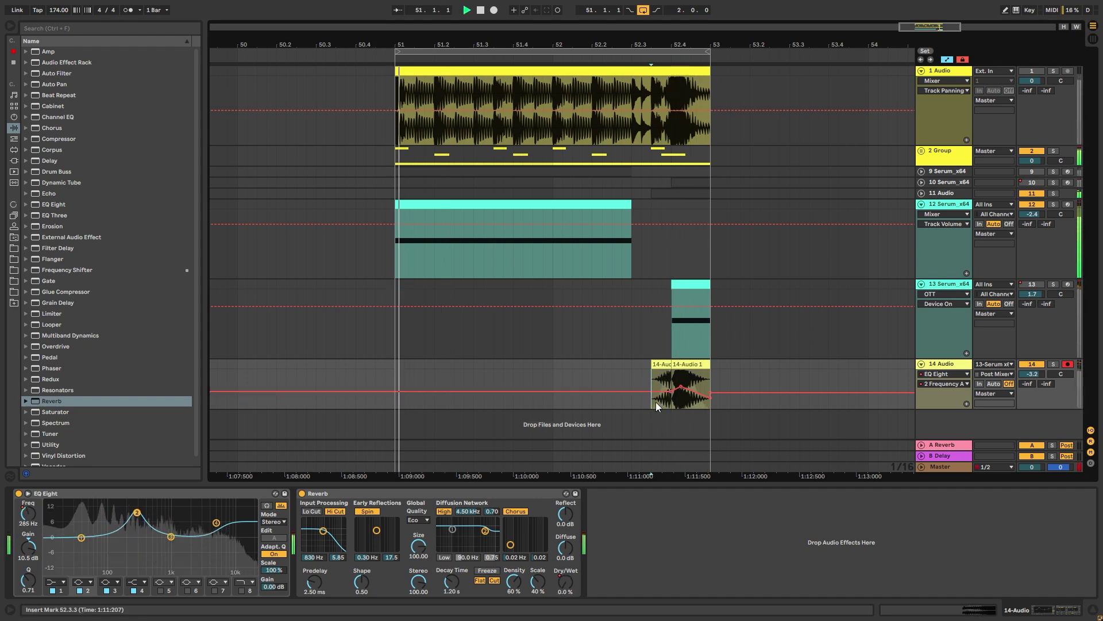
# - Open the Serum patch on track 13 and play it soloed from 52.4.1
pyautogui.click(671, 346)
pyautogui.click(932, 333)
pyautogui.moveTo(1041, 612); pyautogui.dragTo(988, 616)
pyautogui.click(38, 493)
pyautogui.press('space')
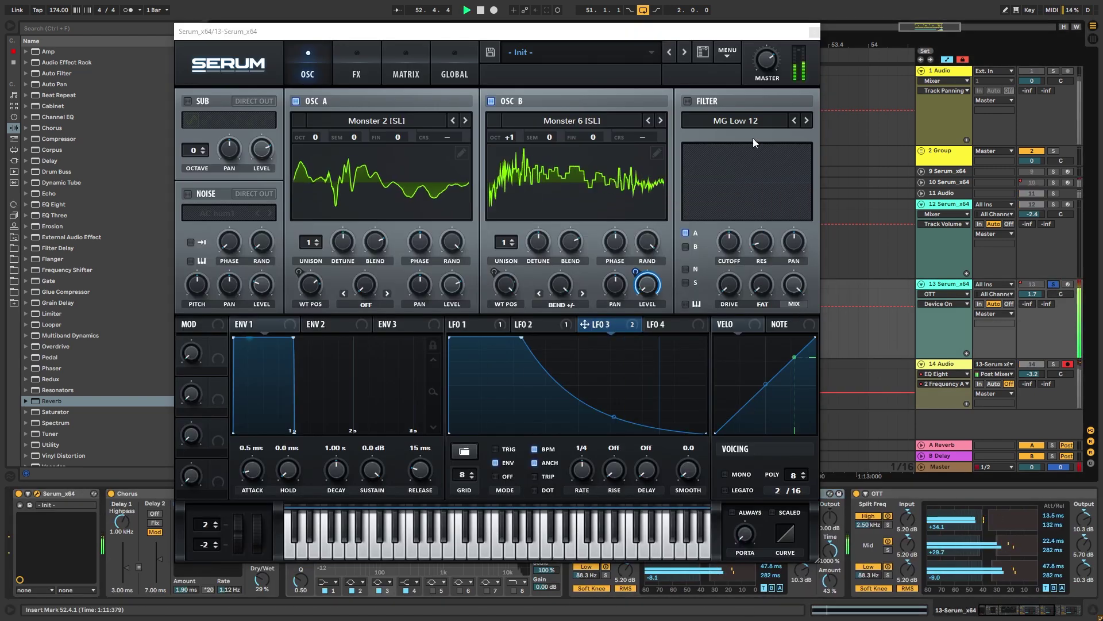
# - Adjust oscillator A's wavetable position and oscillator B's warp amount in the Serum patch while auditioning it
pyautogui.press('space')
pyautogui.moveTo(315, 290); pyautogui.dragTo(300, 317)
pyautogui.press('space')
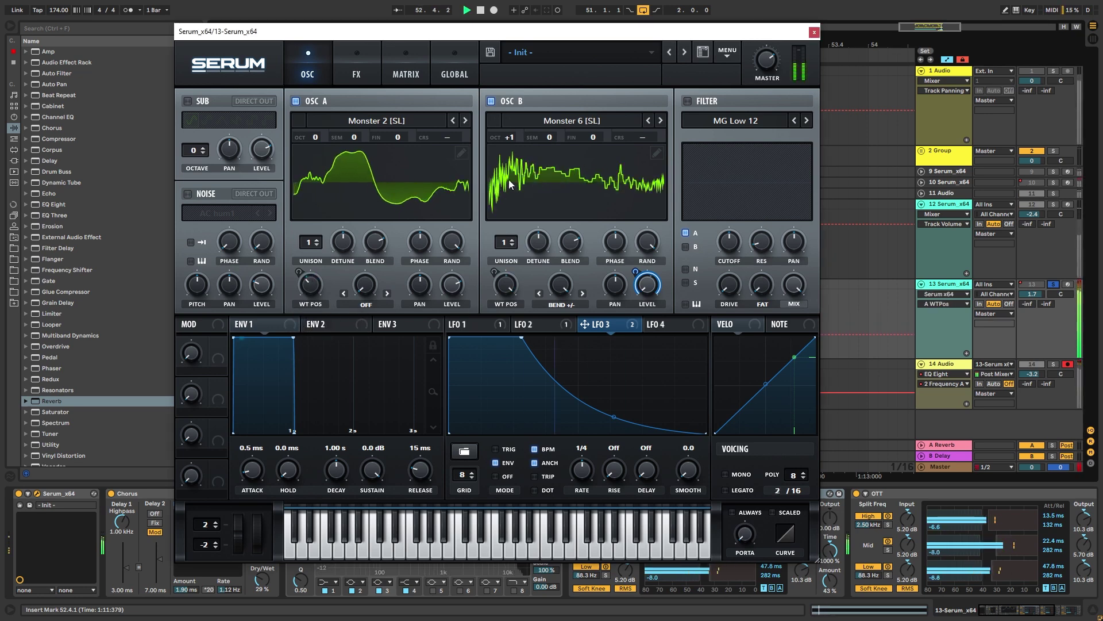
pyautogui.moveTo(560, 284); pyautogui.dragTo(549, 332)
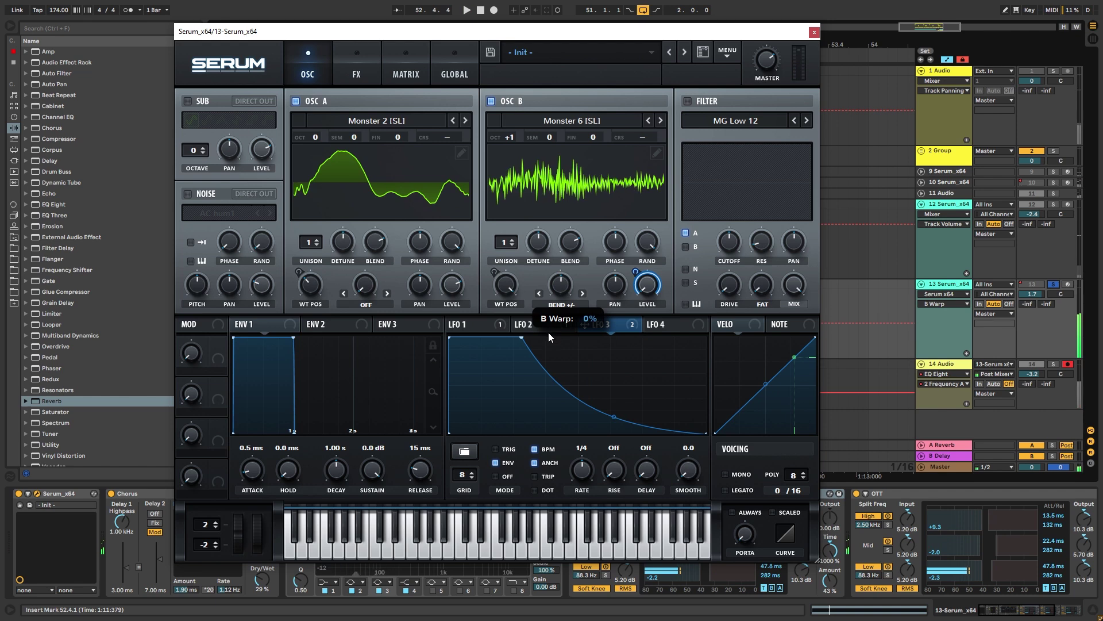
pyautogui.press('space')
pyautogui.press('space')
pyautogui.press('space')
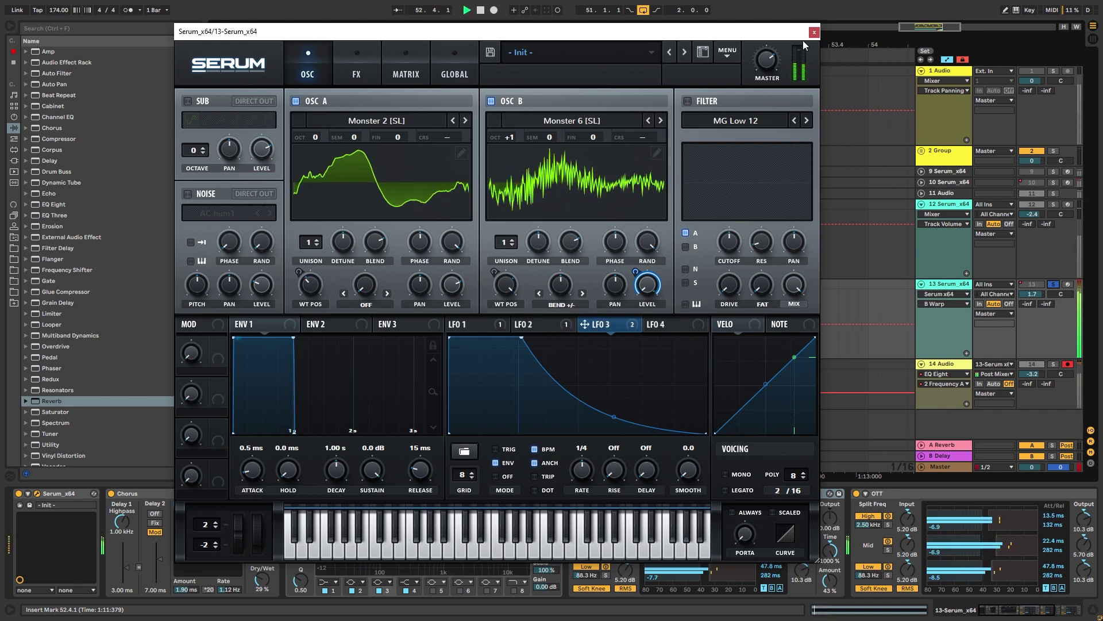
# - Close Serum, resample track 13's bass onto track 14 at 52.4, and delete the surplus recording at 51.1.1
pyautogui.click(814, 32)
pyautogui.press('space')
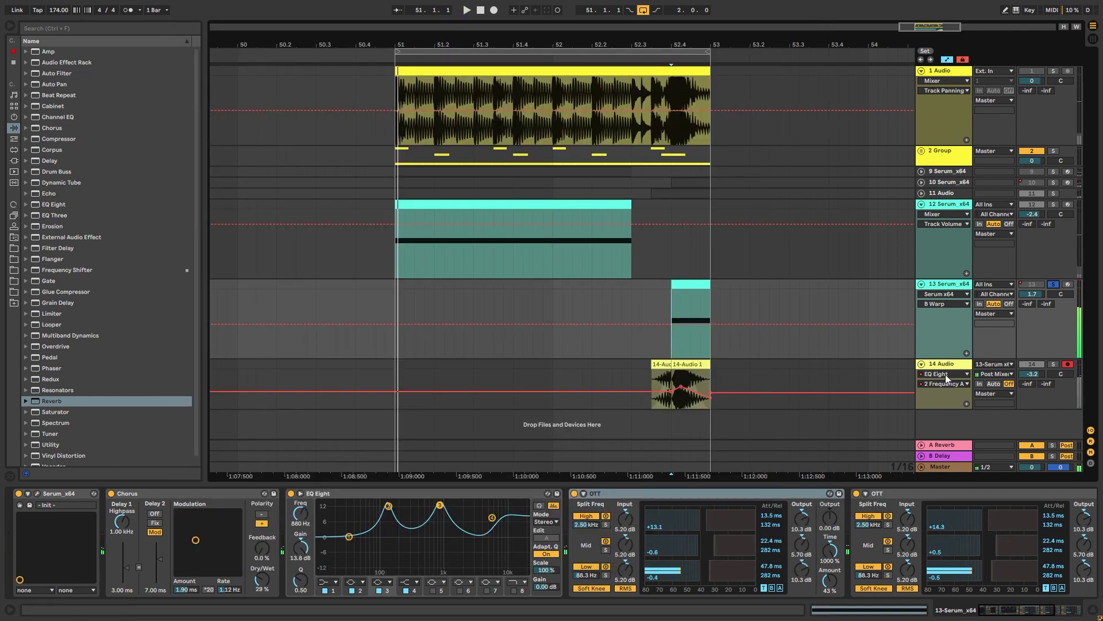
pyautogui.press('F9')
pyautogui.press('space')
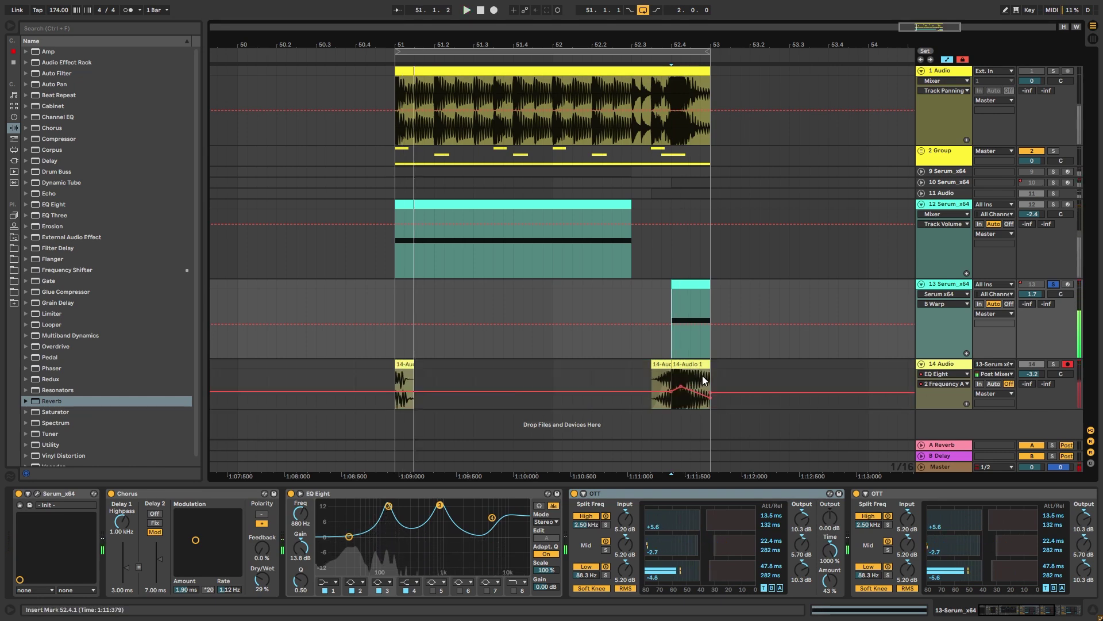
pyautogui.click(657, 378)
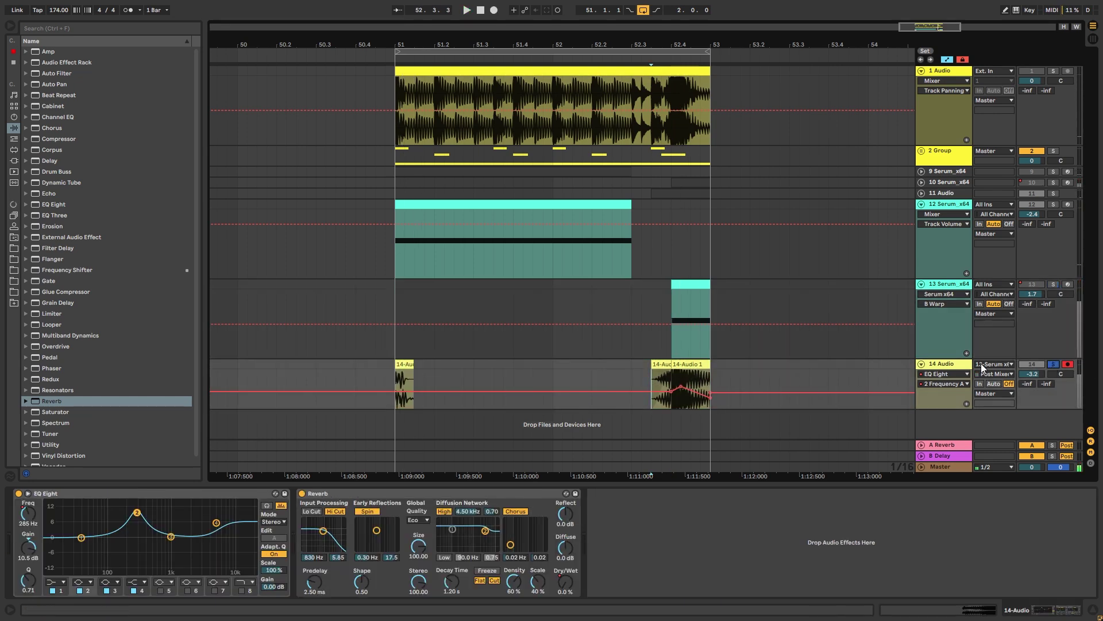
pyautogui.click(409, 365)
pyautogui.press('Delete')
# - Turn off the solo and play all the tracks together from 52.2.3
pyautogui.click(616, 340)
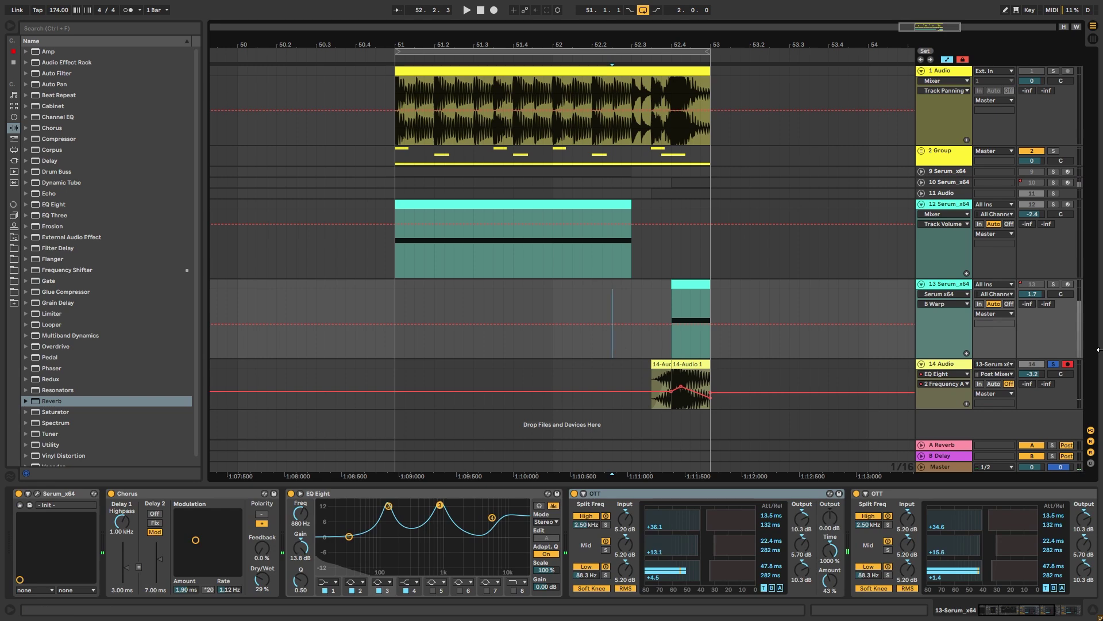
pyautogui.click(1055, 365)
pyautogui.press('space')
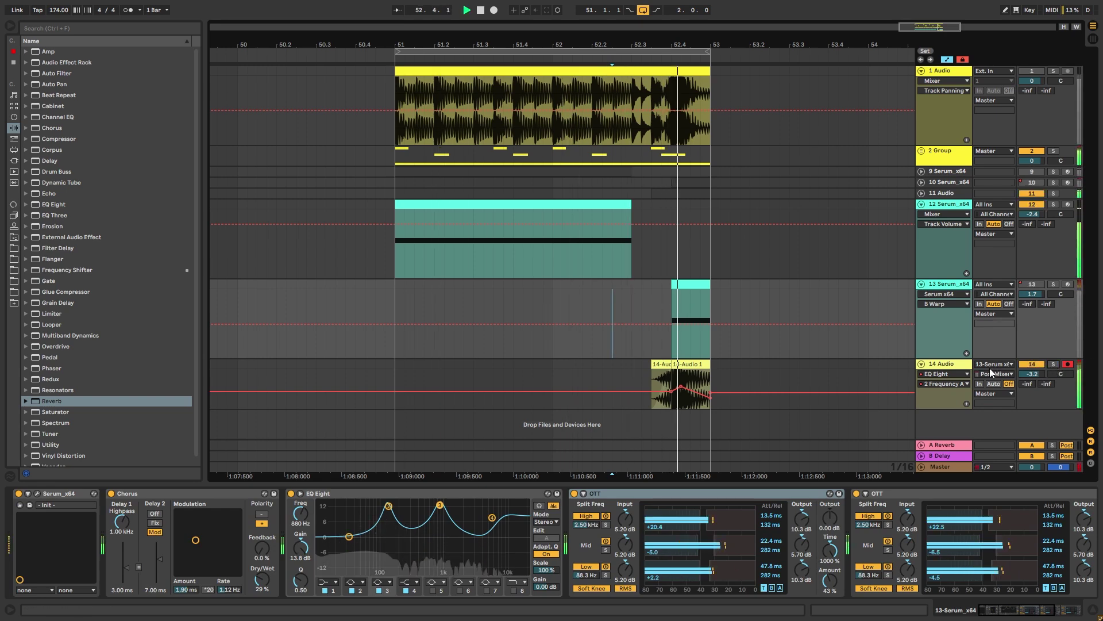
pyautogui.press('space')
# - Reopen track 13's Serum patch soloed, set oscillator B's warp to about -72%, and load Monster 3 [SL] in oscillator A
pyautogui.click(692, 365)
pyautogui.click(678, 345)
pyautogui.click(673, 344)
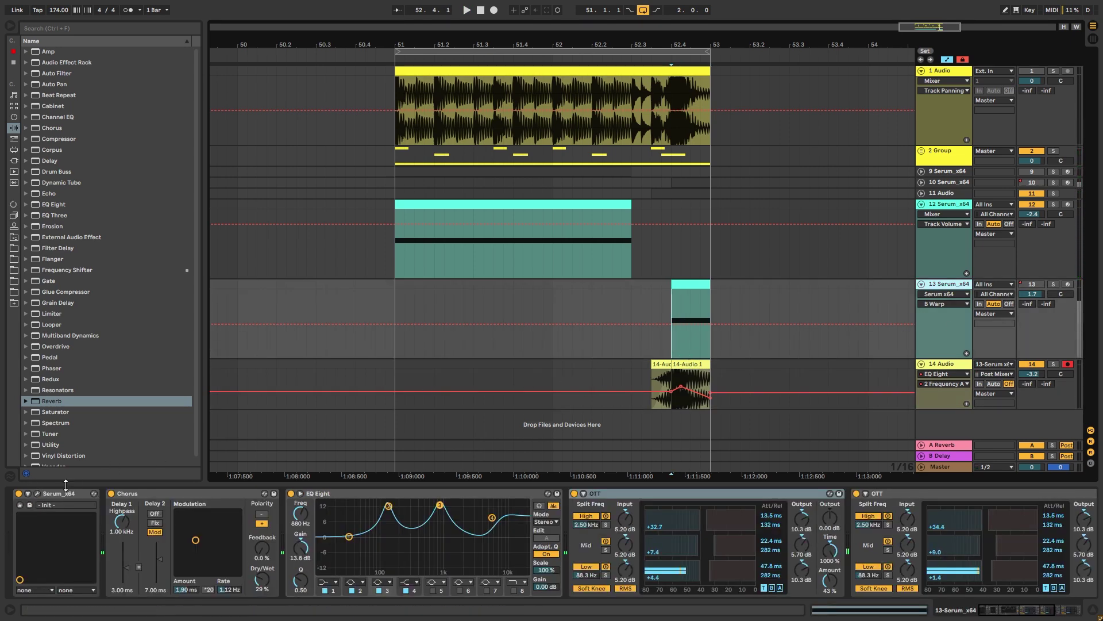
pyautogui.click(37, 493)
pyautogui.click(1053, 284)
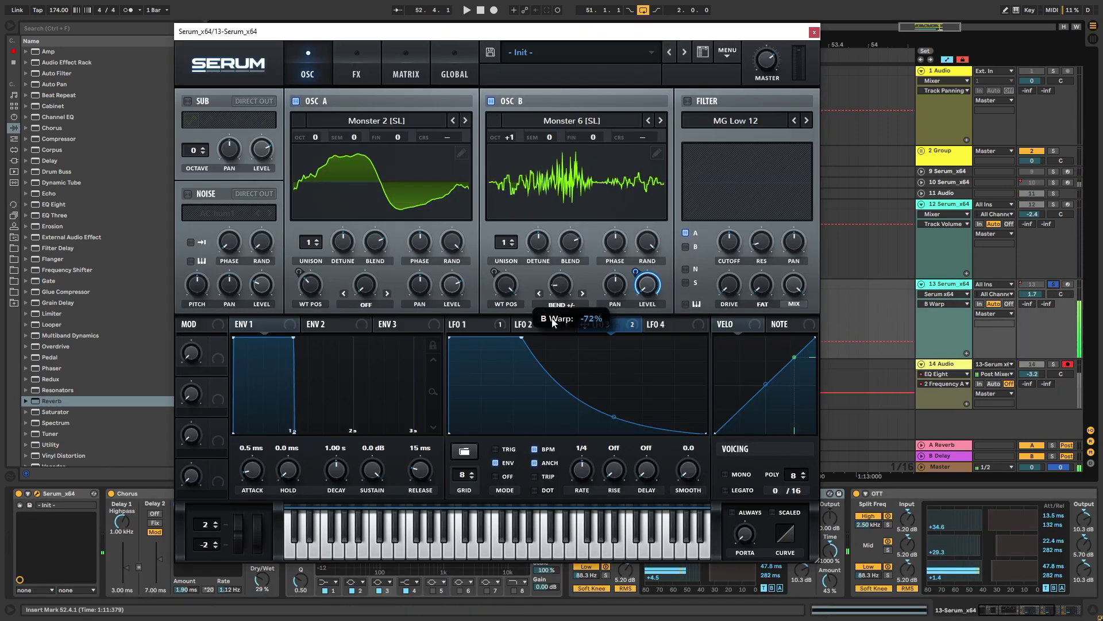
pyautogui.moveTo(318, 293); pyautogui.dragTo(327, 244)
pyautogui.click(461, 125)
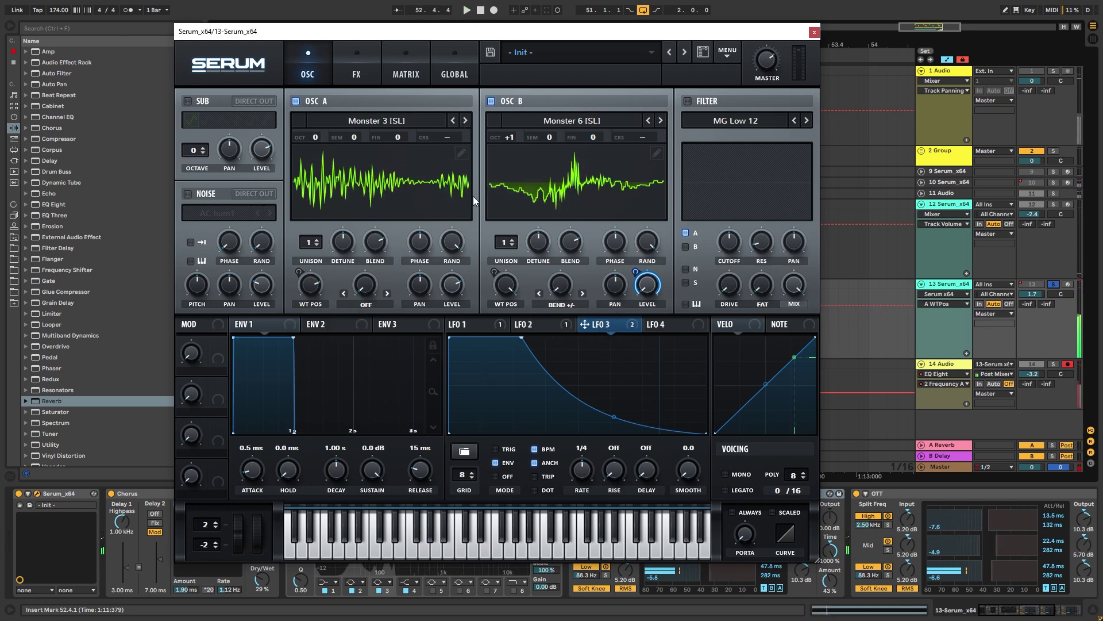
# - Set the Serum effects filter cutoff to 63 Hz and audition the patch
pyautogui.click(371, 66)
pyautogui.click(510, 168)
pyautogui.press('space')
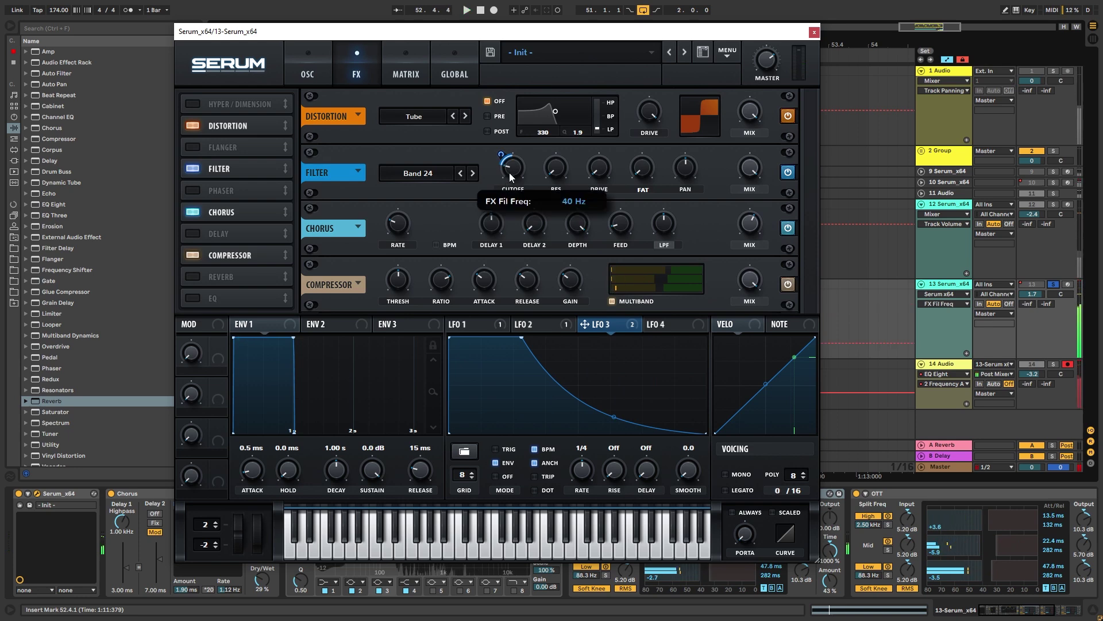
pyautogui.scroll(1, 510, 169)
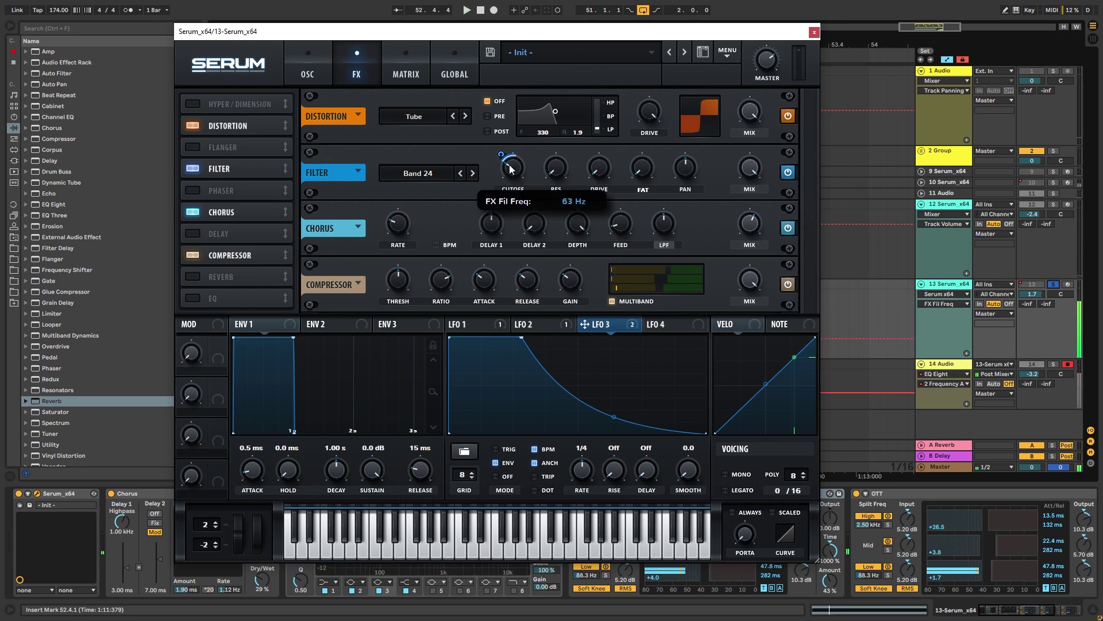
# - Switch oscillator A's wavetable to Monster 4 [SL] and adjust its wavetable position while auditioning the patch
pyautogui.click(310, 60)
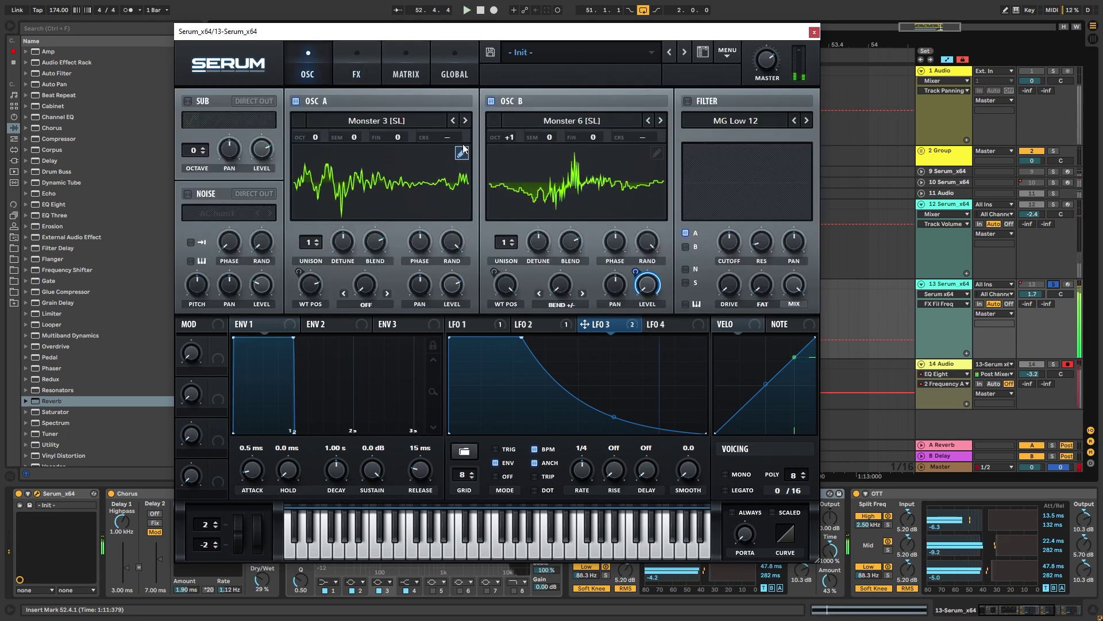
pyautogui.press('space')
pyautogui.moveTo(306, 289); pyautogui.dragTo(306, 292)
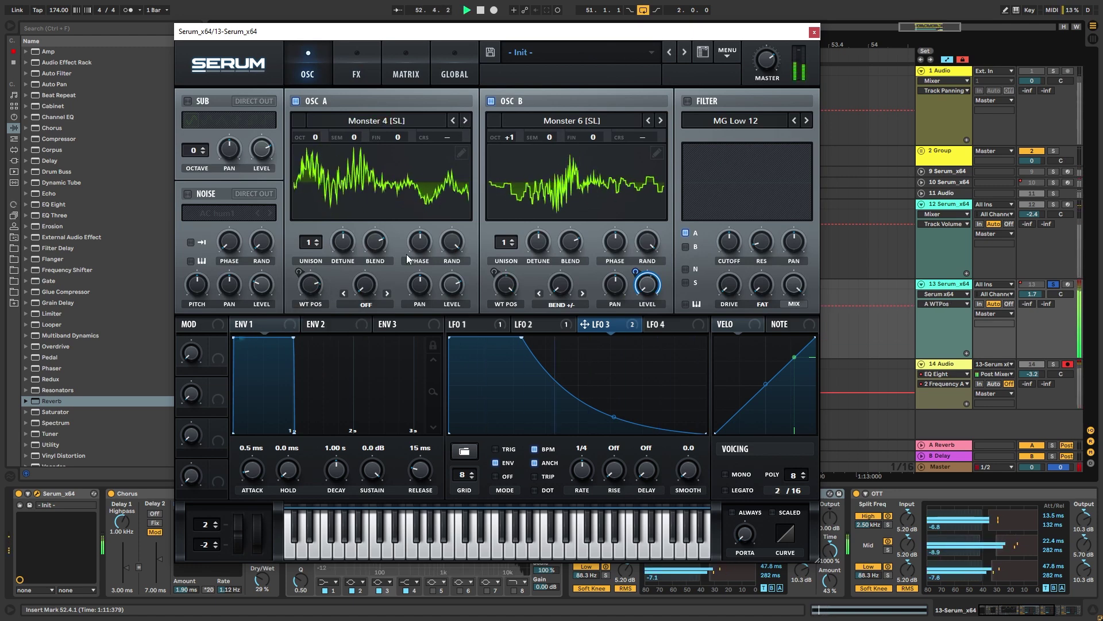
pyautogui.press('space')
# - Close Serum, resample the changed track 13 bass onto track 14 from 52.4.1, and hide the automation
pyautogui.click(815, 33)
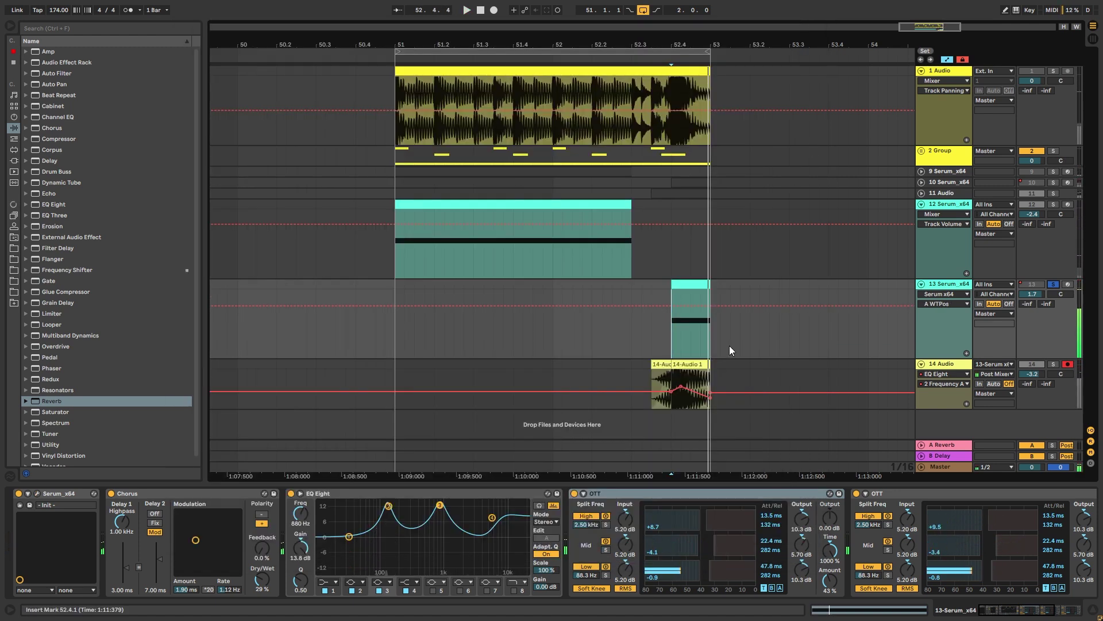
pyautogui.press('F9')
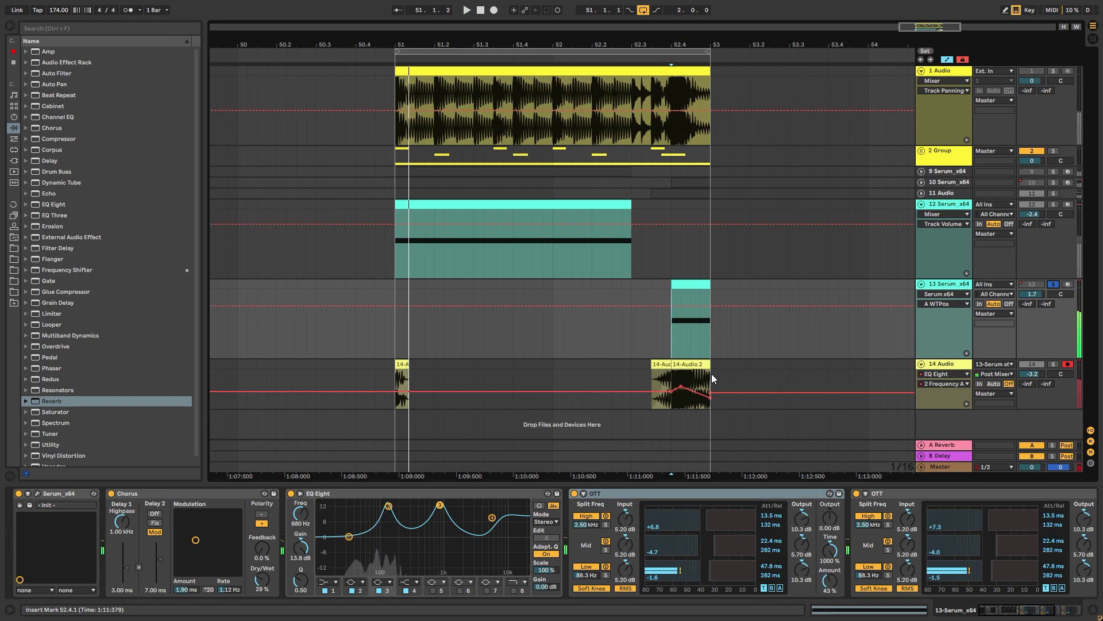
pyautogui.press('a')
pyautogui.click(671, 375)
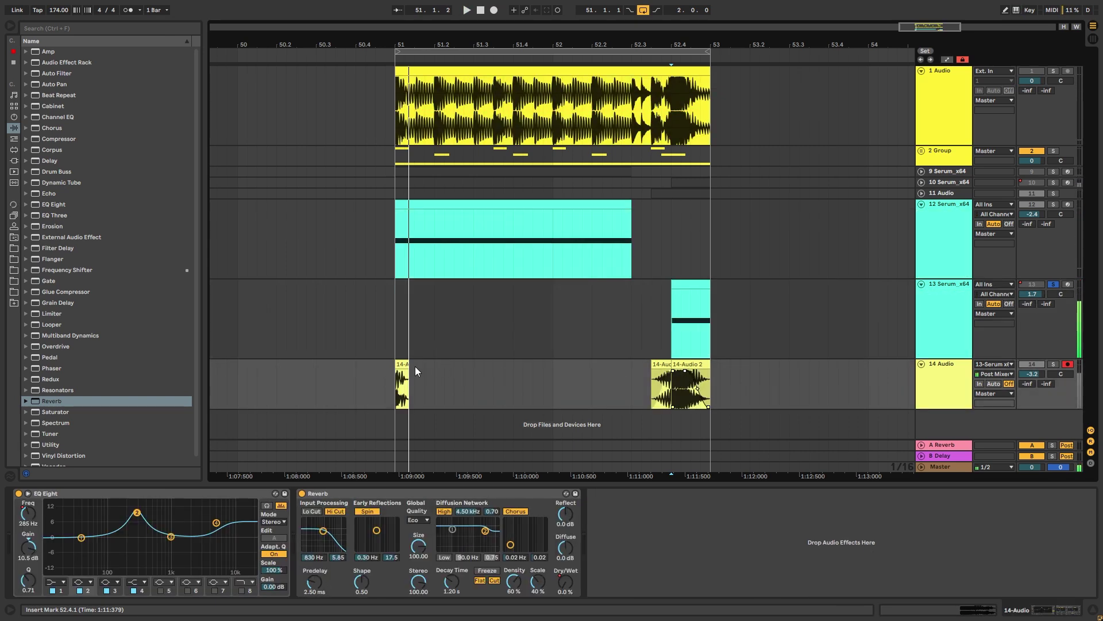
# - Turn off track 13's solo and play all the tracks together from 51.1.1
pyautogui.click(401, 348)
pyautogui.click(1054, 284)
pyautogui.press('space')
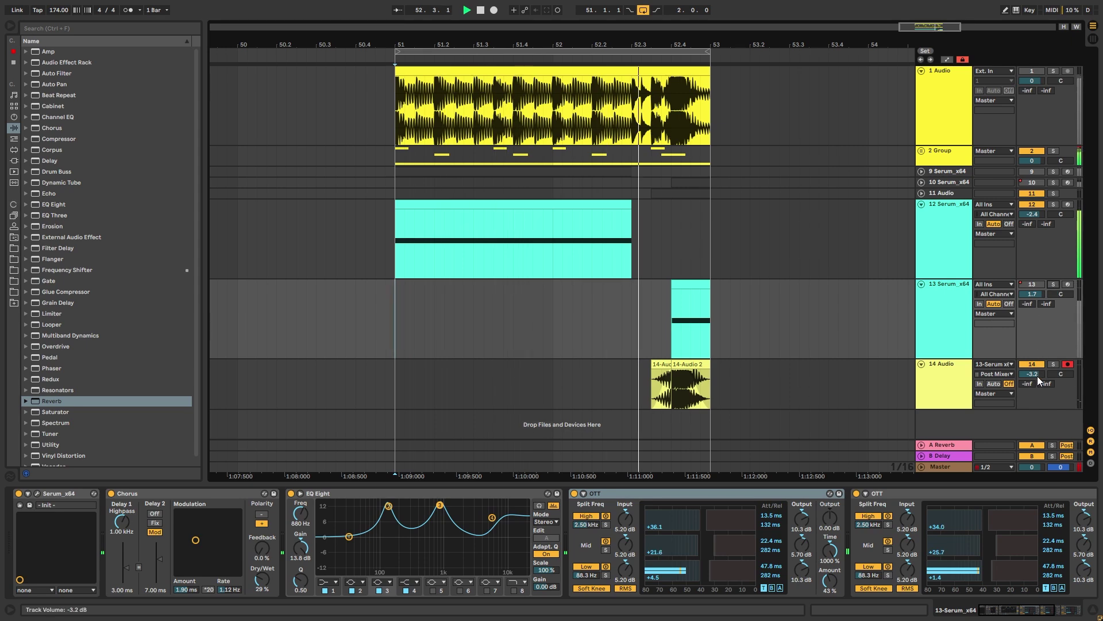
# - Show track 14's EQ band 2 frequency automation, lower its early part, raise its peak, and audition it from 52.3.3
pyautogui.click(933, 365)
pyautogui.press('a')
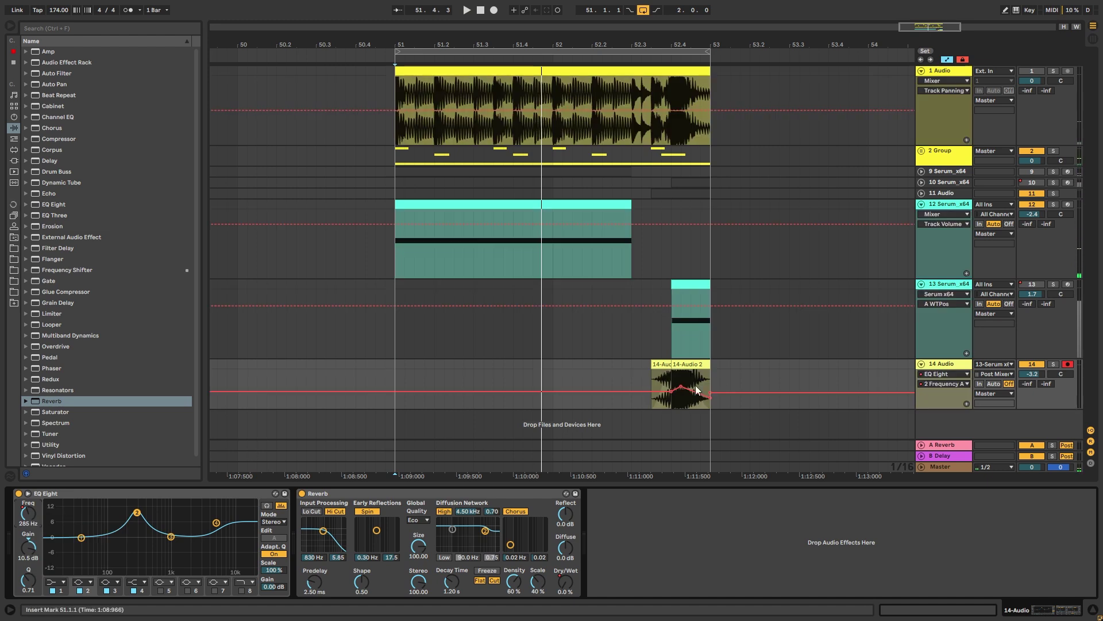
pyautogui.press('space')
pyautogui.press('space')
pyautogui.press('space')
pyautogui.press('space')
pyautogui.moveTo(671, 391); pyautogui.dragTo(680, 383)
pyautogui.press('space')
pyautogui.press('space')
pyautogui.press('space')
pyautogui.press('space')
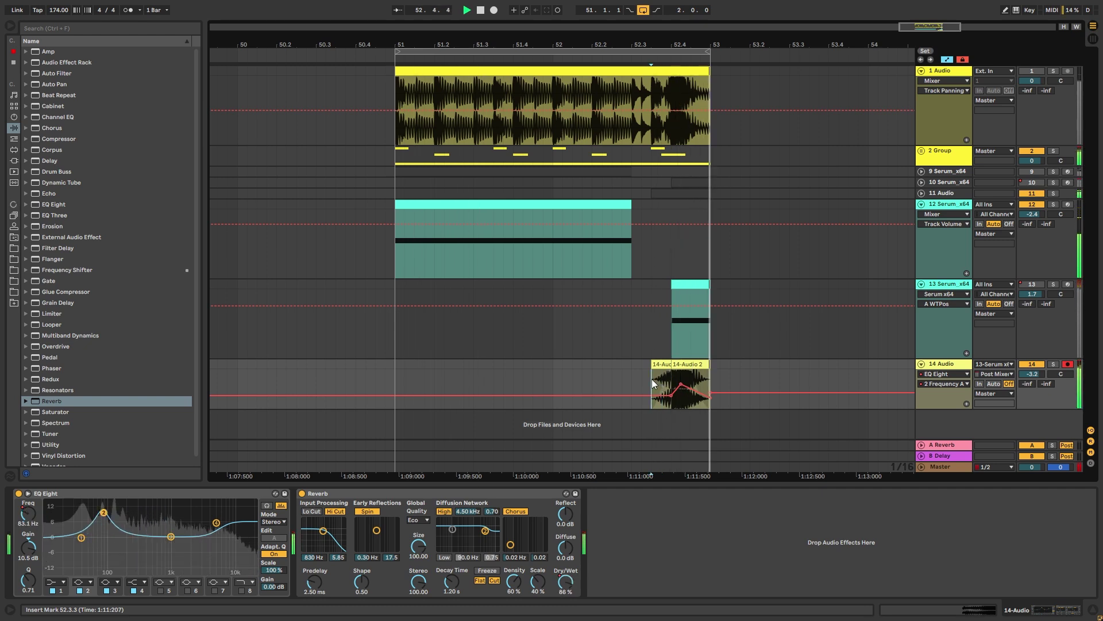
# - Set the early part of track 14's EQ band 2 frequency automation to 180 Hz and audition it
pyautogui.press('space')
pyautogui.press('space')
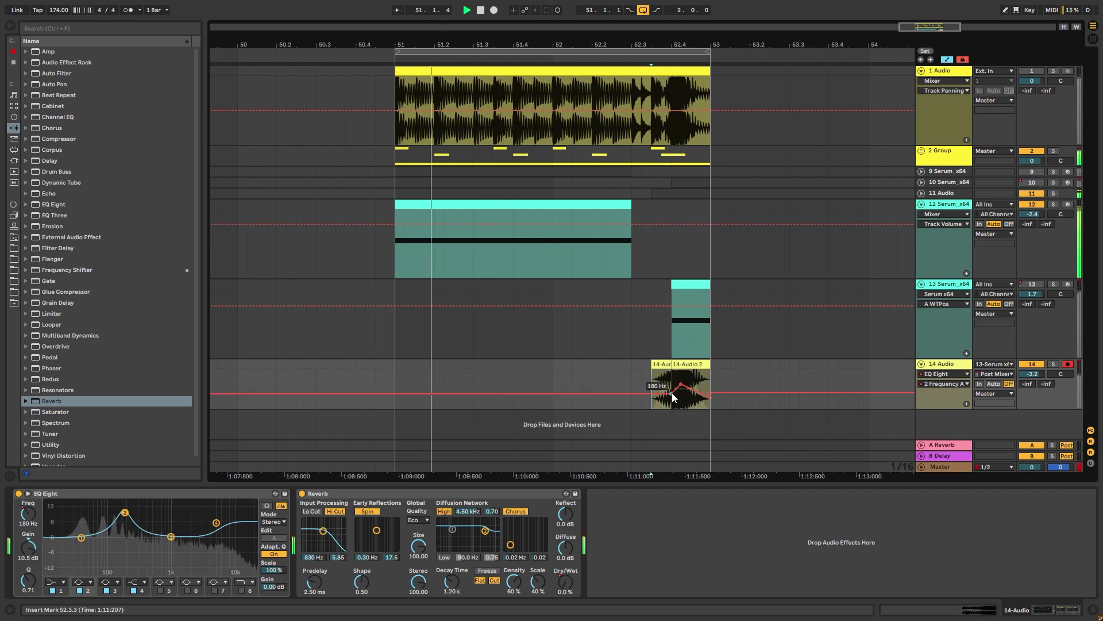
pyautogui.press('space')
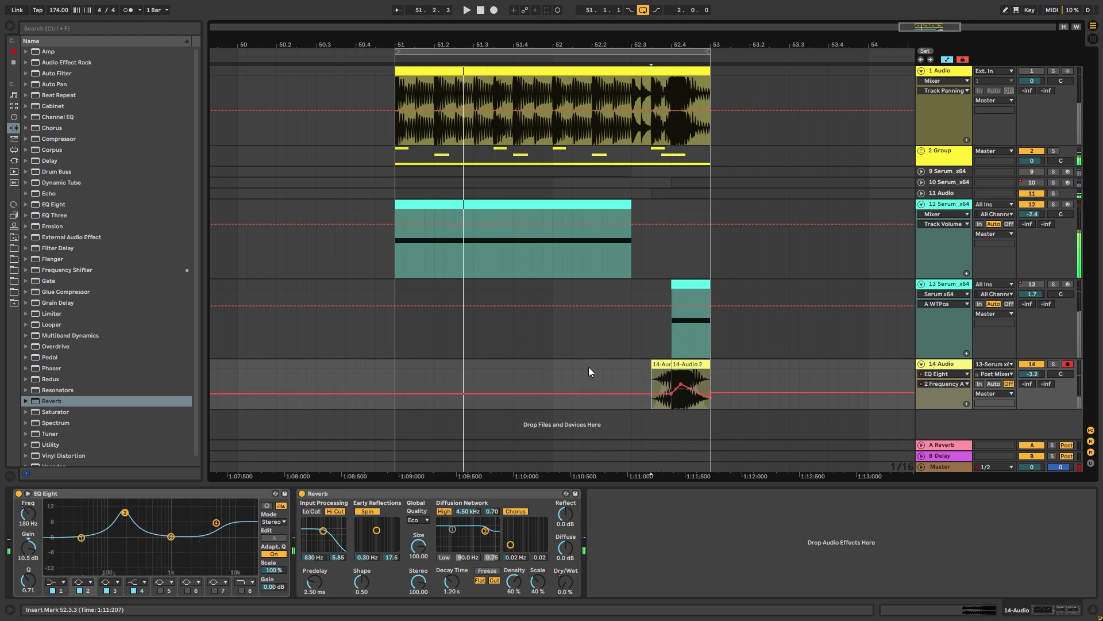
# - Hide the automation and play the full arrangement from 51.1.1
pyautogui.press('a')
pyautogui.click(399, 331)
pyautogui.click(1054, 205)
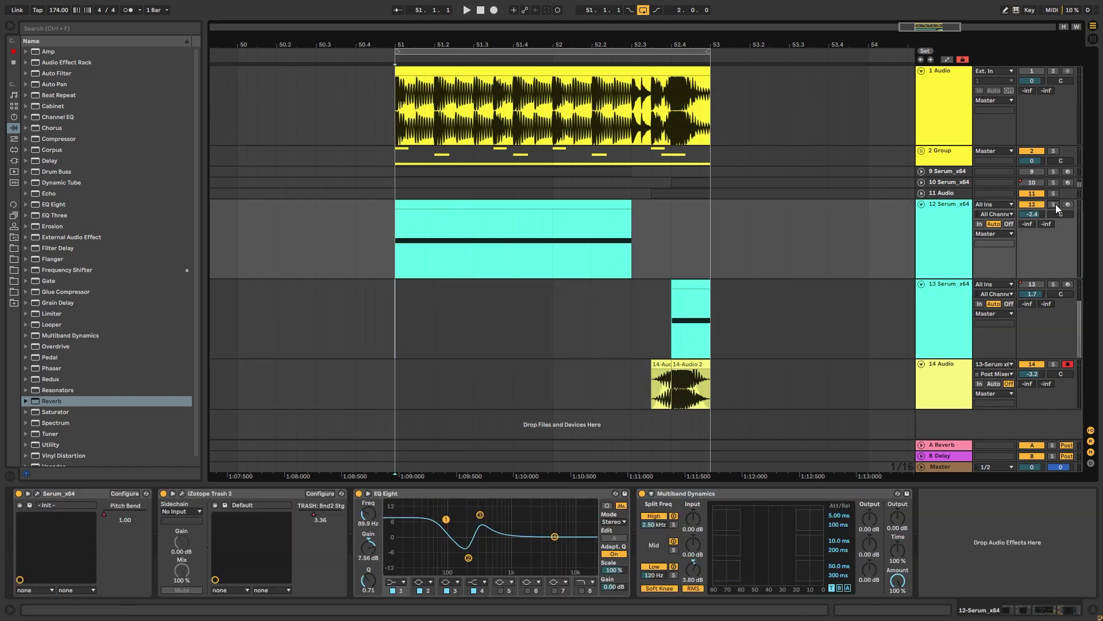
pyautogui.press('space')
pyautogui.click(1055, 364)
pyautogui.click(1055, 364)
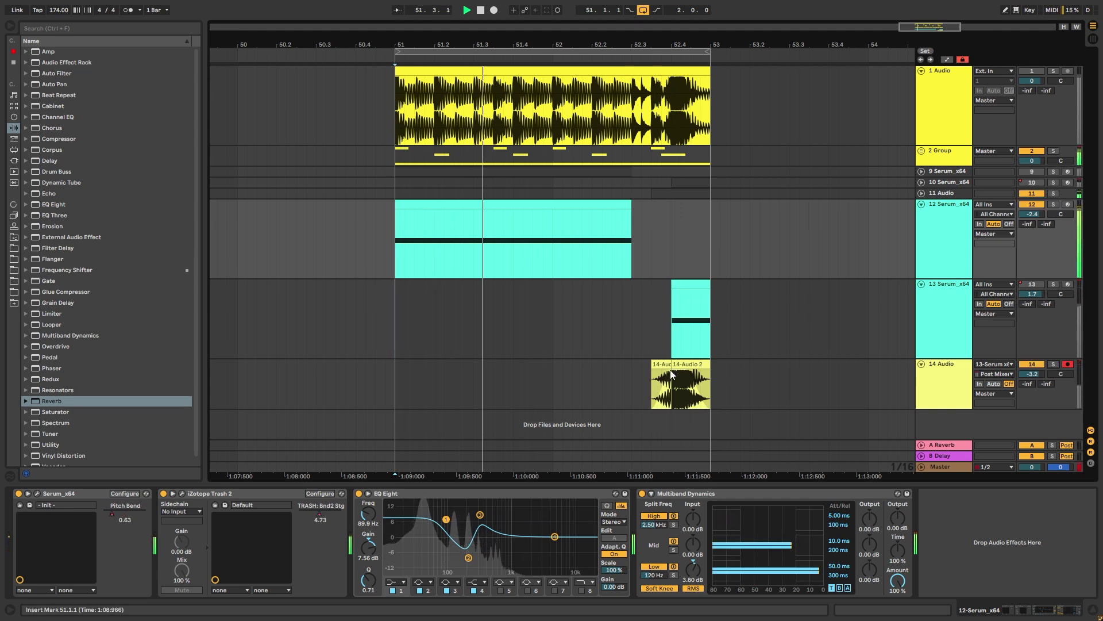